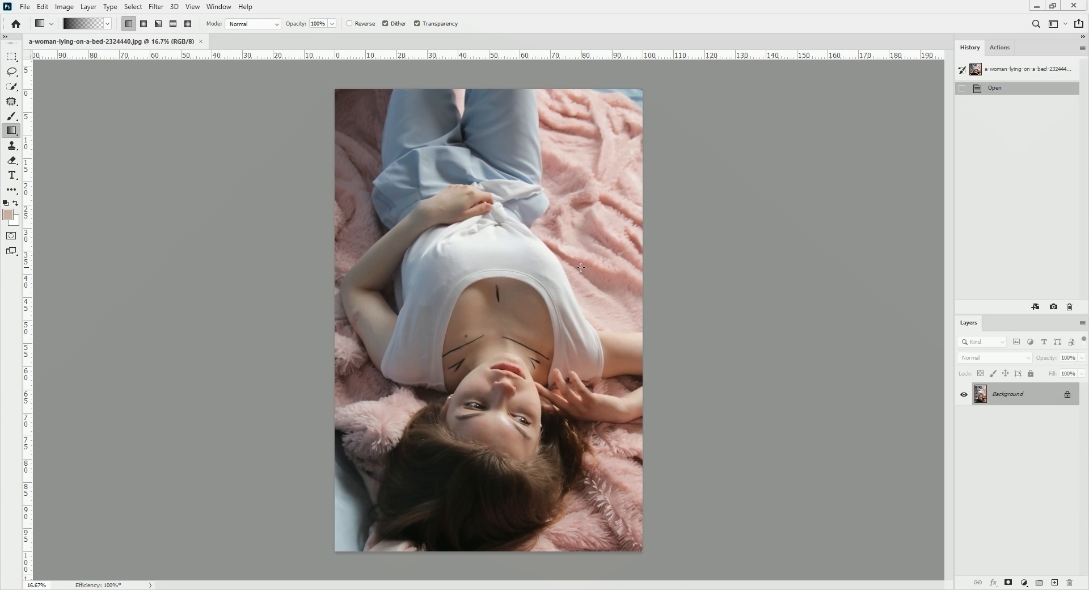
# Duplicate the photo's Background layer.
pyautogui.hotkey('ctrl', '-')
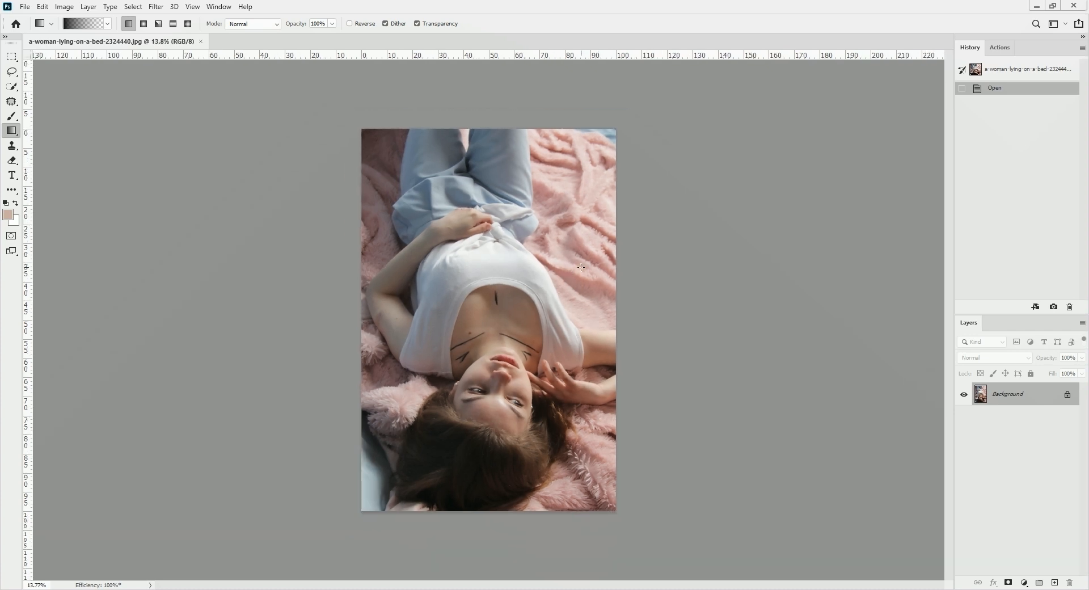
pyautogui.hotkey('ctrl', '+')
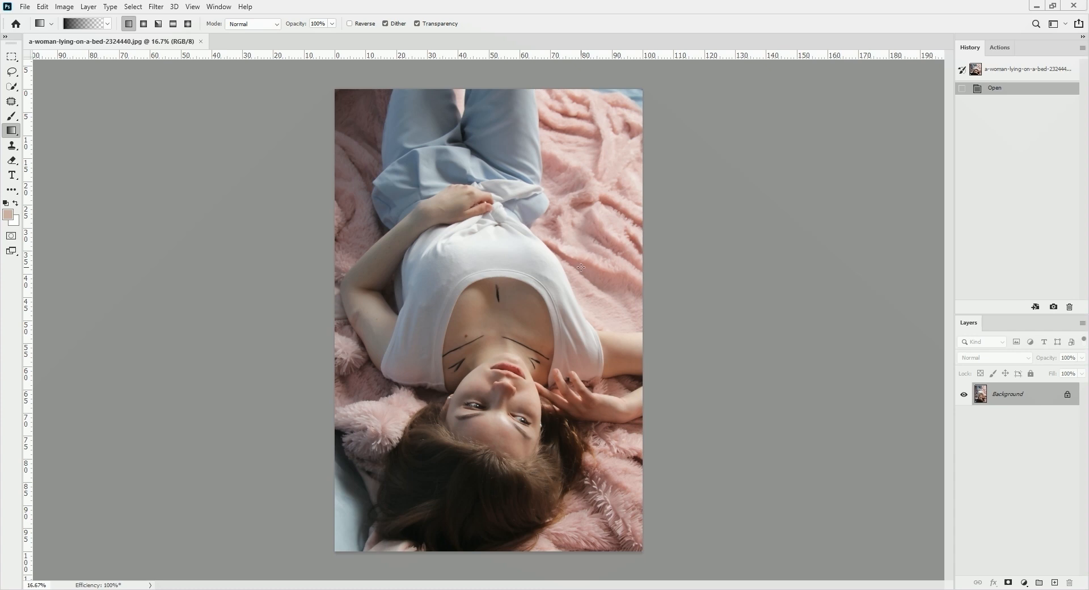
pyautogui.press('l')
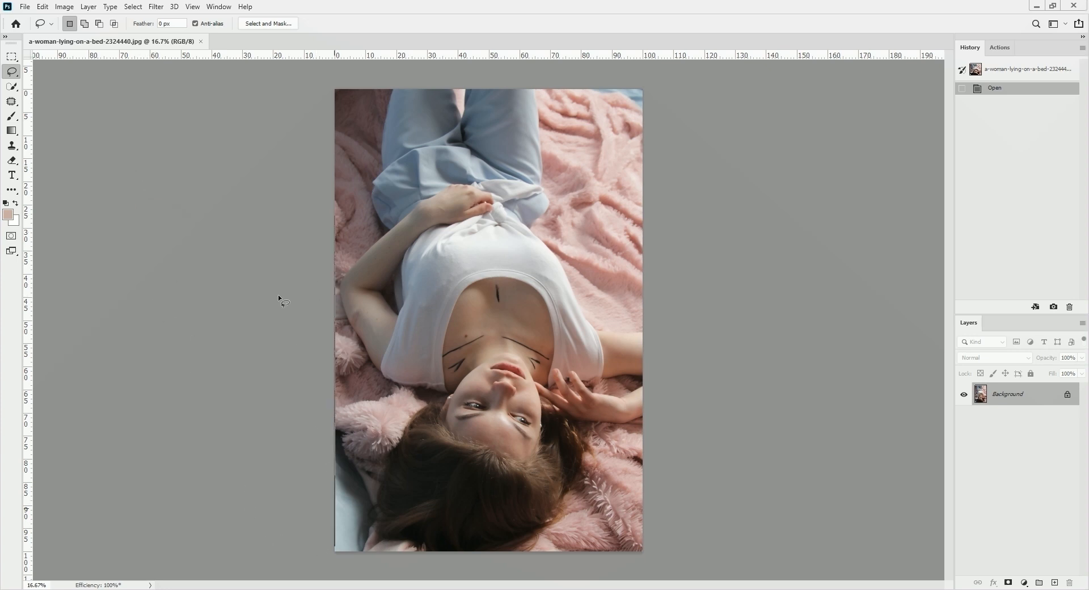
pyautogui.moveTo(257, 284); pyautogui.dragTo(260, 289)
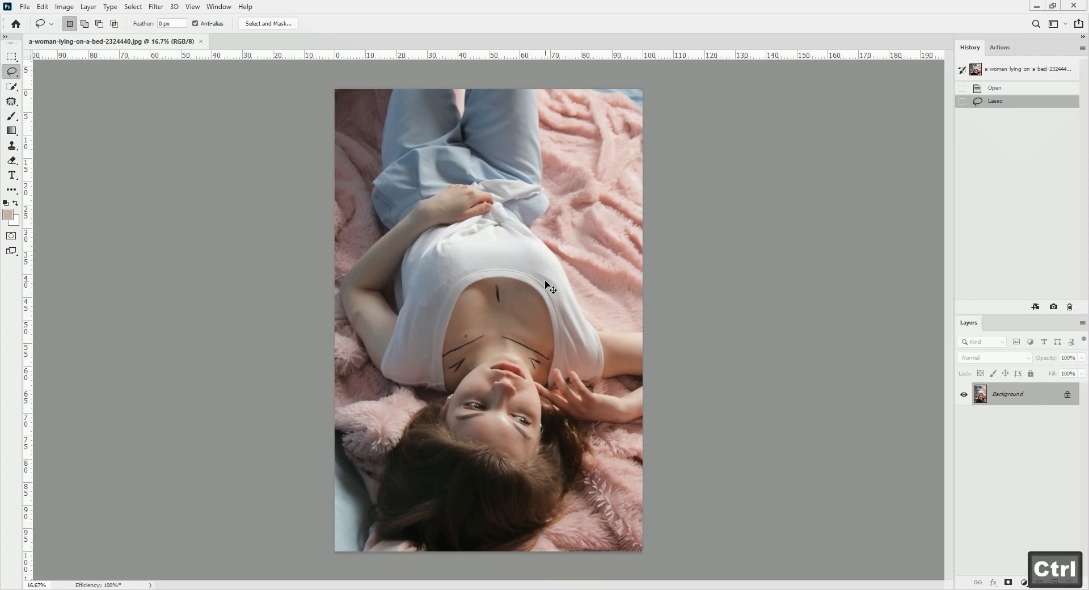
pyautogui.hotkey('ctrl', 'j')
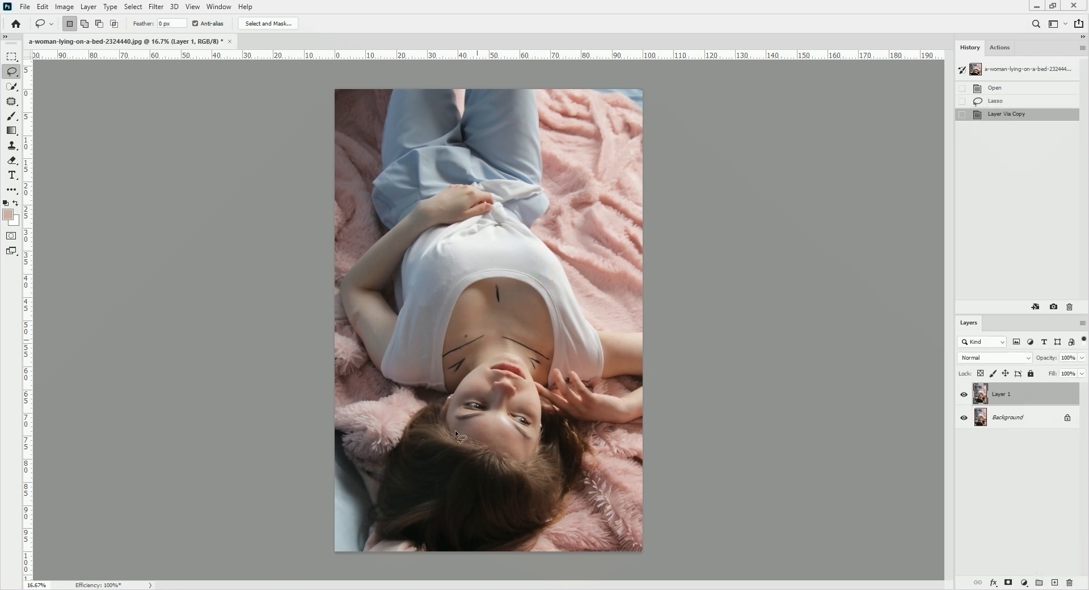
# Draw Quick Mask gradients inward from the photo's left and lower edges, and copy the resulting selection to a new layer.
pyautogui.press('q')
pyautogui.press('g')
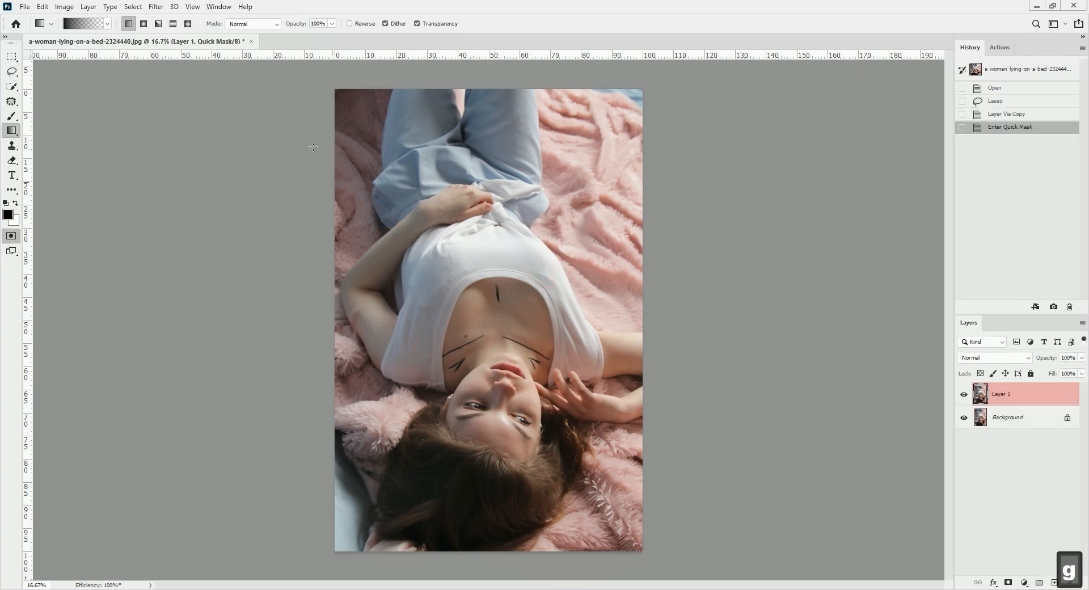
pyautogui.moveTo(318, 199); pyautogui.dragTo(496, 351)
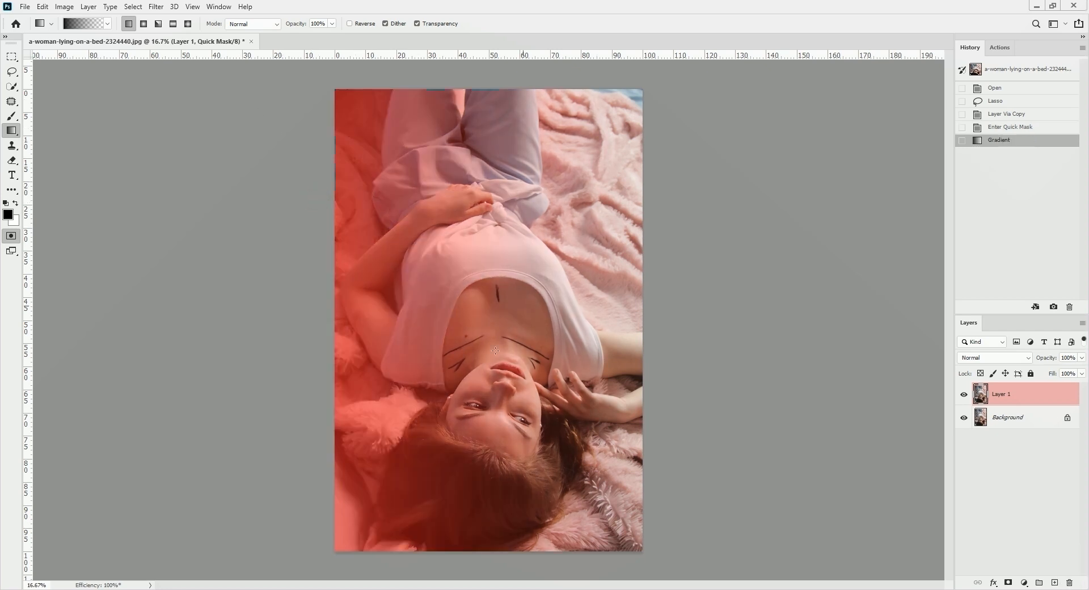
pyautogui.moveTo(482, 547); pyautogui.dragTo(574, 378)
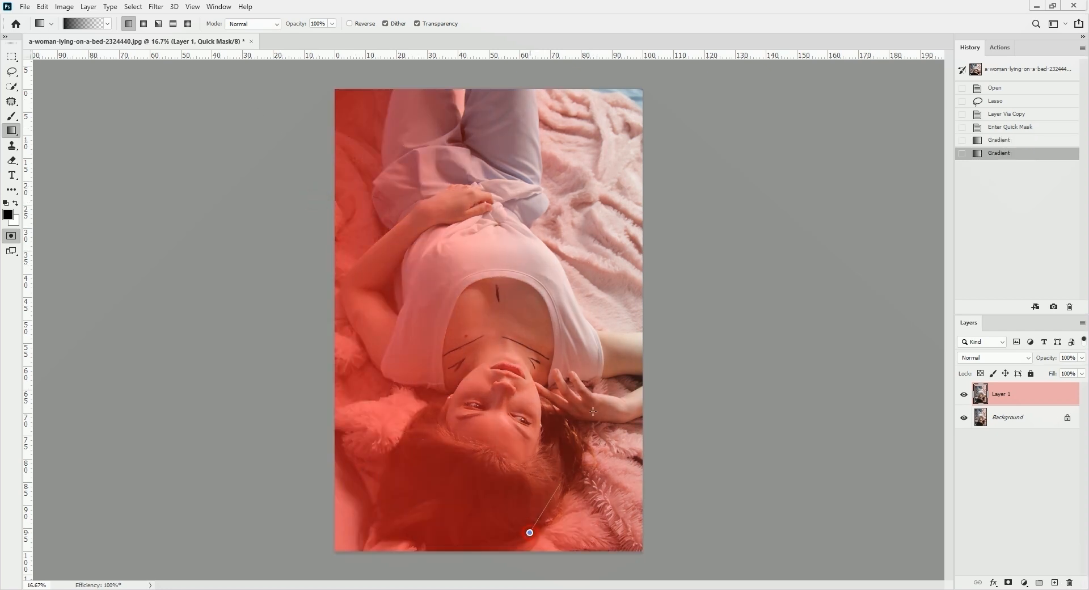
pyautogui.moveTo(593, 412); pyautogui.dragTo(594, 412)
pyautogui.press('q')
pyautogui.hotkey('ctrl', 'j')
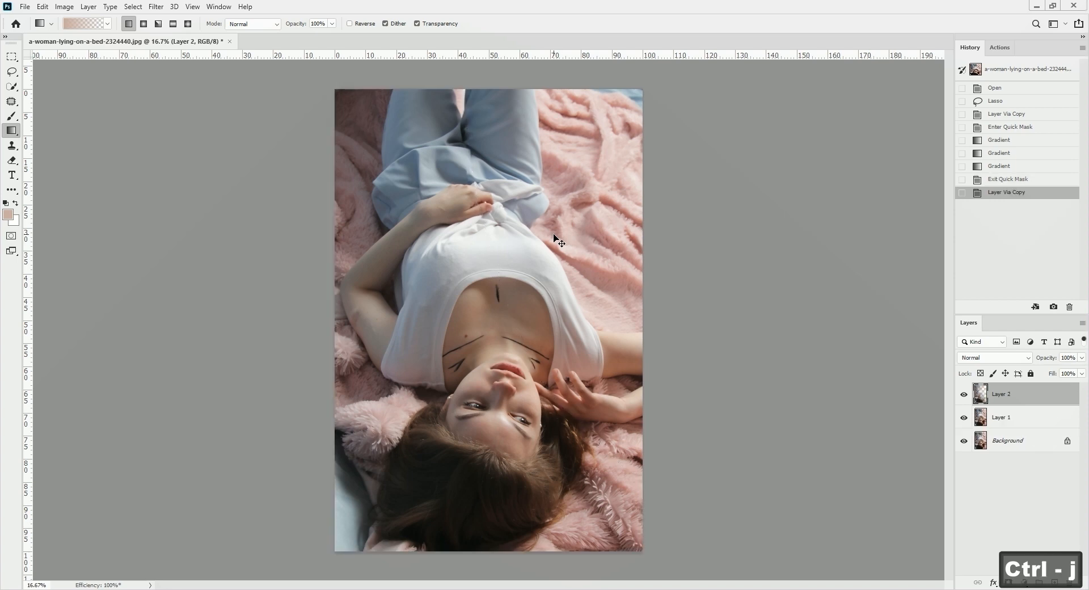
# Brighten the copied shadow layer with Curves, raising the midtones to output 145 at input 105.
pyautogui.hotkey('ctrl', 'm')
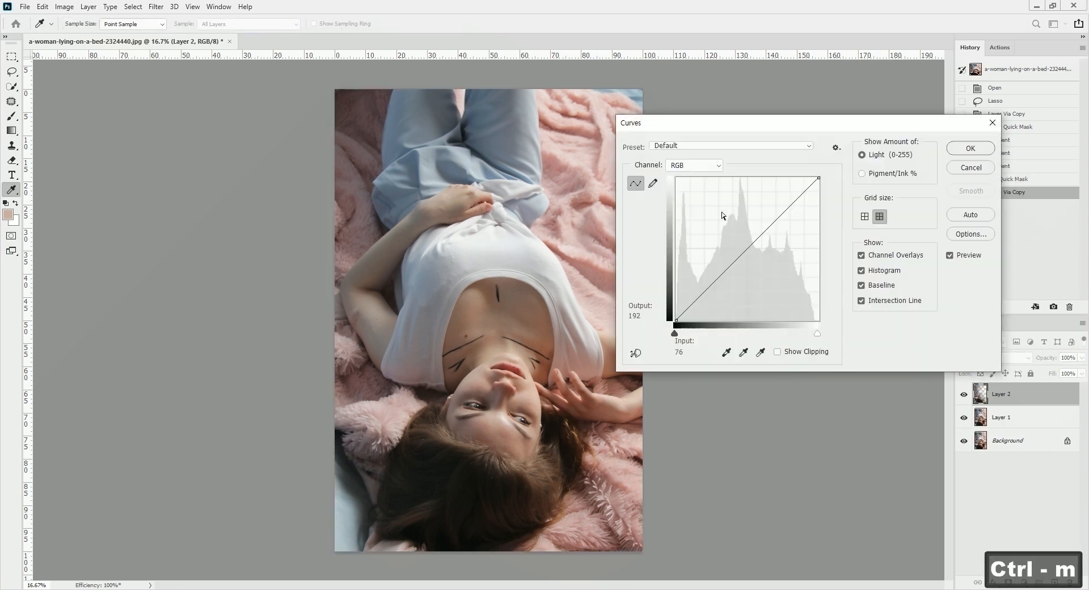
pyautogui.moveTo(749, 244); pyautogui.dragTo(736, 239)
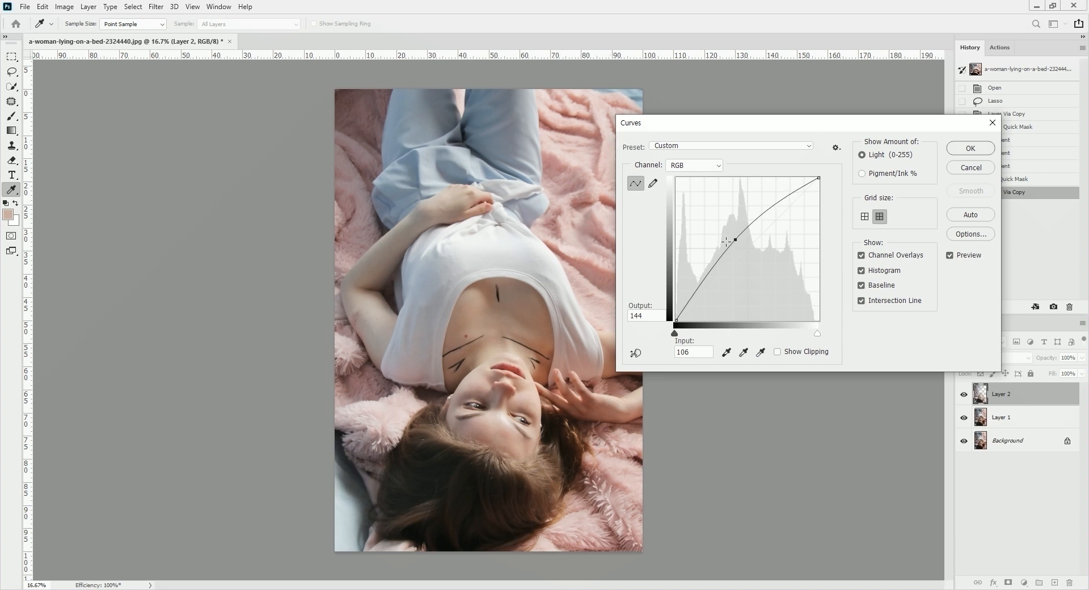
pyautogui.moveTo(735, 239); pyautogui.dragTo(735, 238)
pyautogui.click(968, 149)
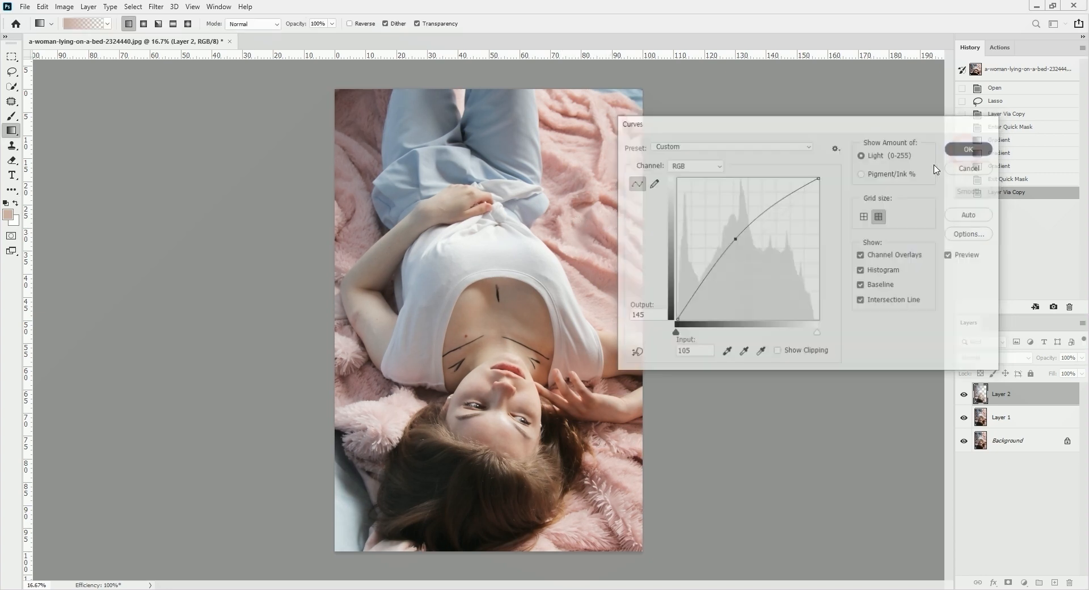
# Select the photo's upper-left corner softly with a linear gradient in Quick Mask.
pyautogui.press('d')
pyautogui.press('q')
pyautogui.press('g')
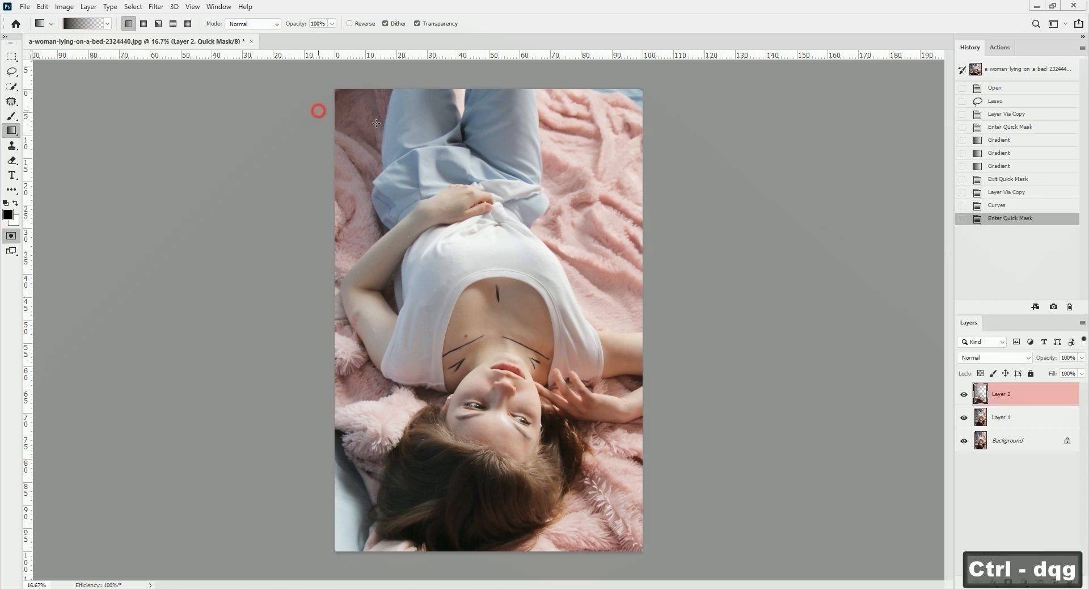
pyautogui.moveTo(454, 156); pyautogui.dragTo(397, 404)
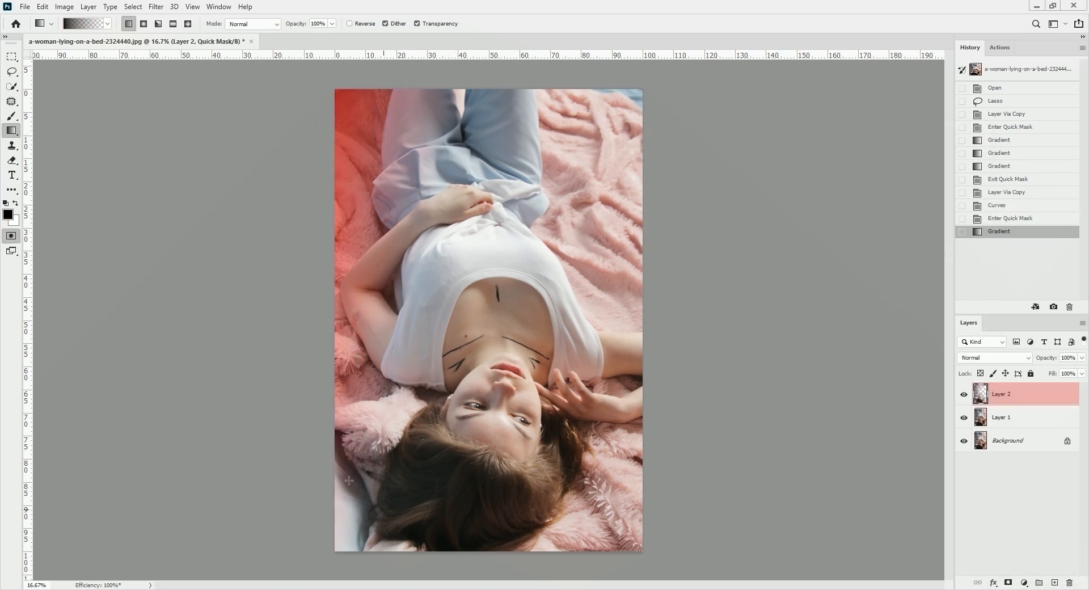
pyautogui.press('q')
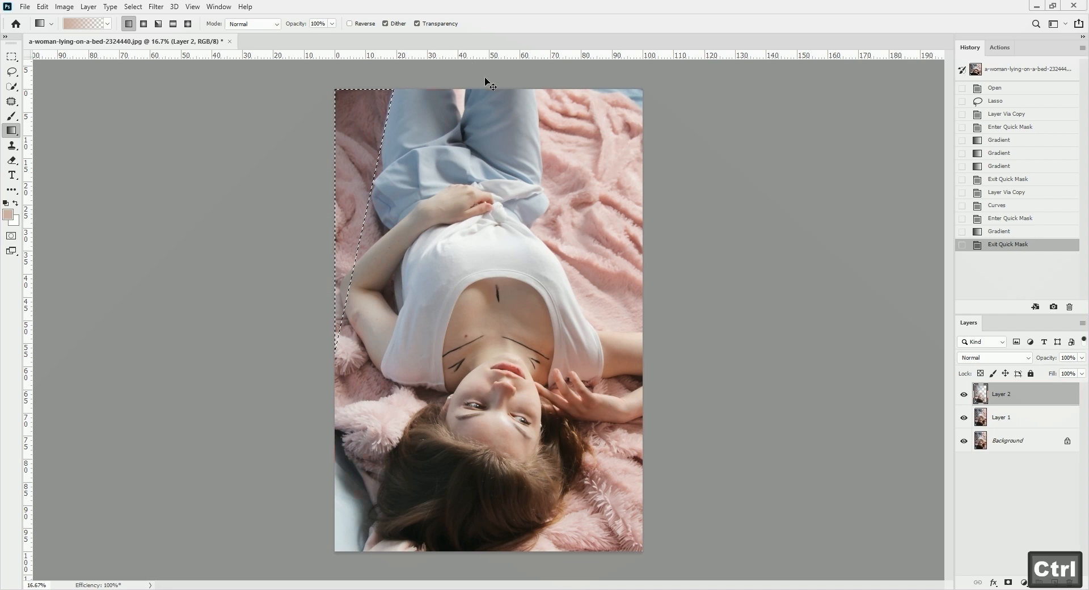
# Hide the selection edges, brighten the selected corner with Curves to output 148 at input 115, and deselect.
pyautogui.hotkey('ctrl', 'h')
pyautogui.hotkey('ctrl', 'm')
pyautogui.moveTo(741, 255); pyautogui.dragTo(740, 237)
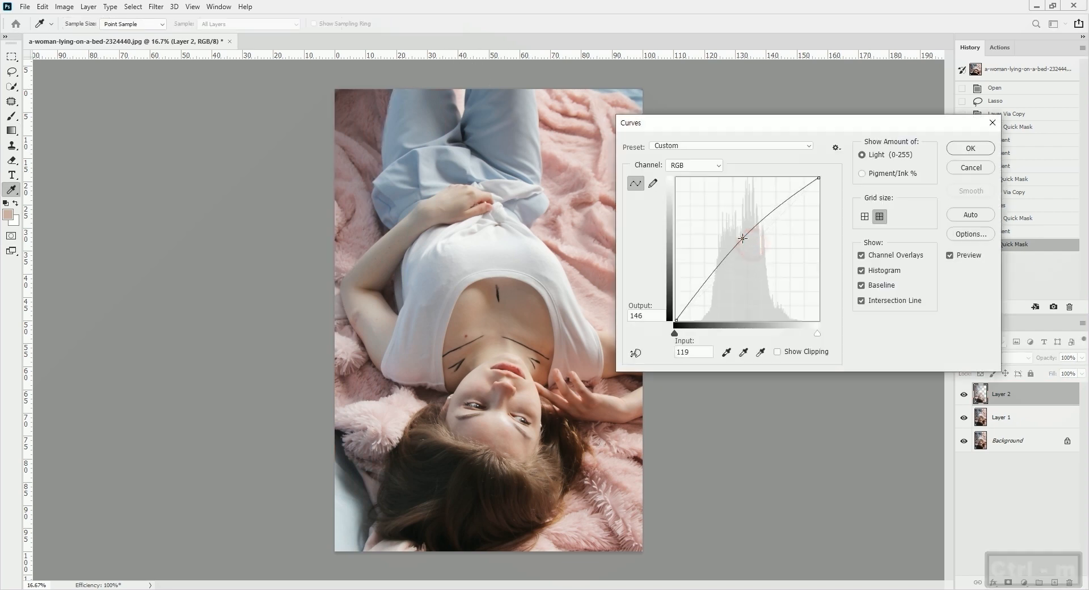
pyautogui.press('Return')
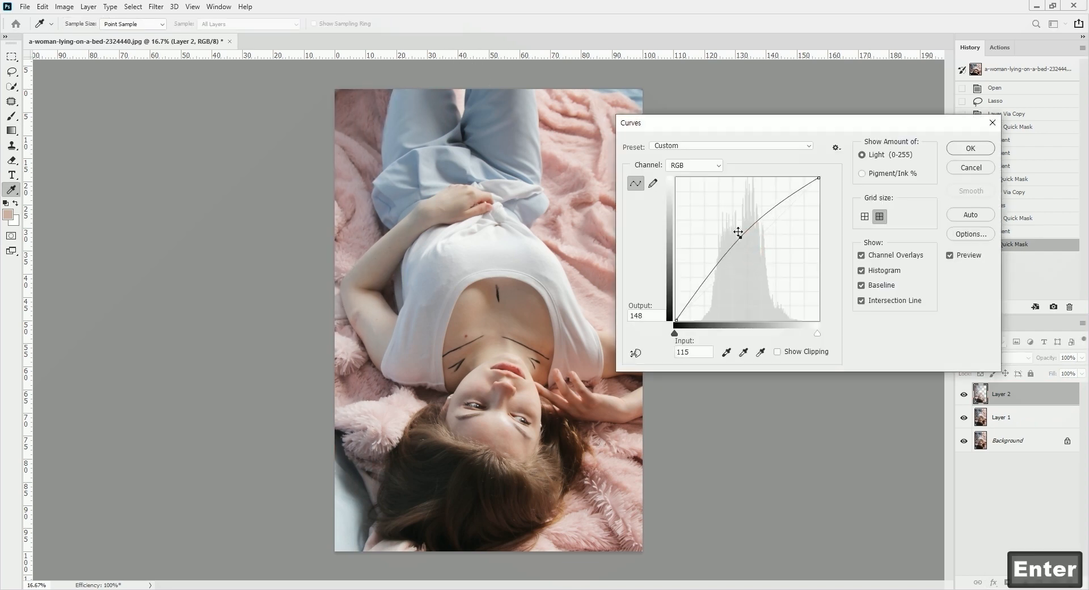
pyautogui.hotkey('ctrl', 'd')
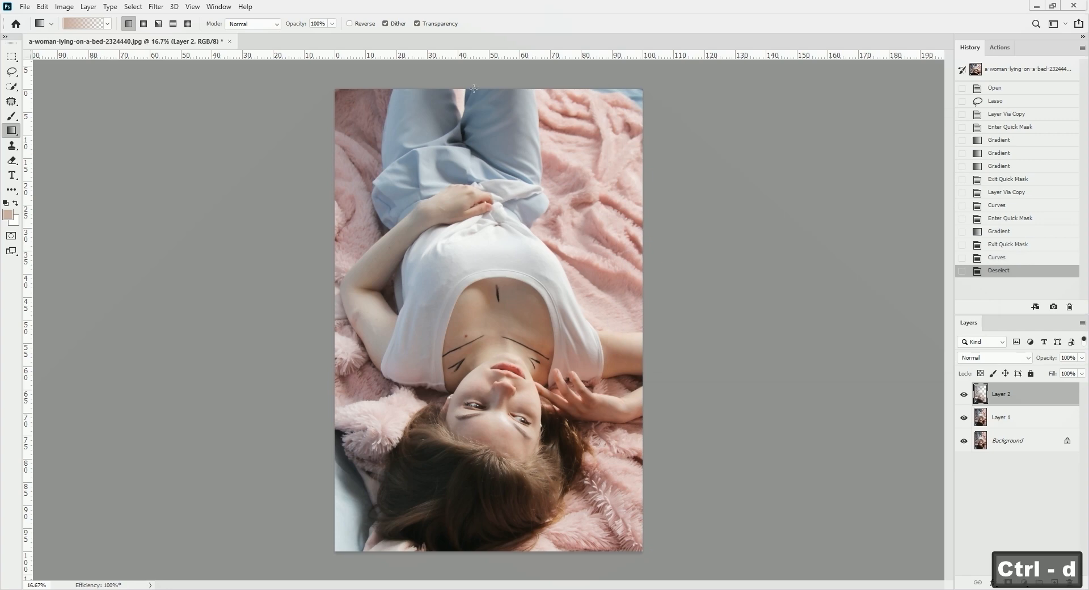
# Merge the brightened layer down and remove the red mole on the chest with the Patch tool.
pyautogui.keyDown('ctrl'); pyautogui.click(499, 309); pyautogui.keyUp('ctrl')
pyautogui.hotkey('ctrl', 'e')
pyautogui.keyDown('ctrl'); pyautogui.click(443, 335); pyautogui.keyUp('ctrl')
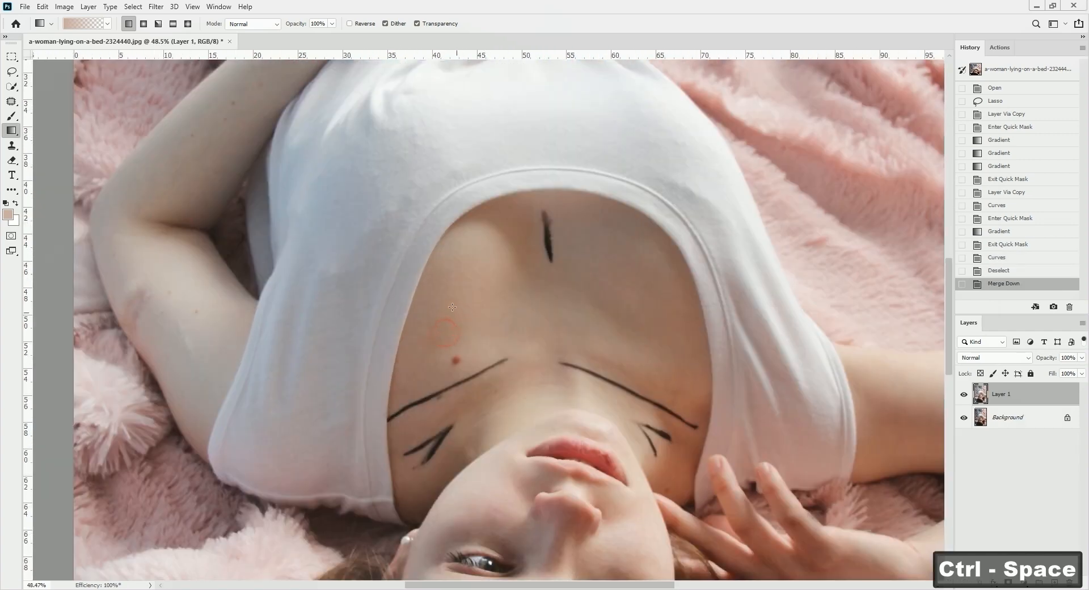
pyautogui.press('j')
pyautogui.moveTo(461, 369)
pyautogui.mouseDown()
pyautogui.moveTo(528, 275)
pyautogui.moveTo(482, 231)
pyautogui.mouseUp()
pyautogui.keyDown('ctrl'); pyautogui.click(518, 284); pyautogui.keyUp('ctrl')
pyautogui.click(479, 228)
# Patch the small spots and marks on the arm near the elbow with clean neighbouring skin.
pyautogui.moveTo(440, 261); pyautogui.dragTo(706, 321)
pyautogui.moveTo(353, 233)
pyautogui.mouseDown()
pyautogui.moveTo(451, 260)
pyautogui.moveTo(404, 295)
pyautogui.mouseUp()
pyautogui.moveTo(401, 323); pyautogui.dragTo(385, 345)
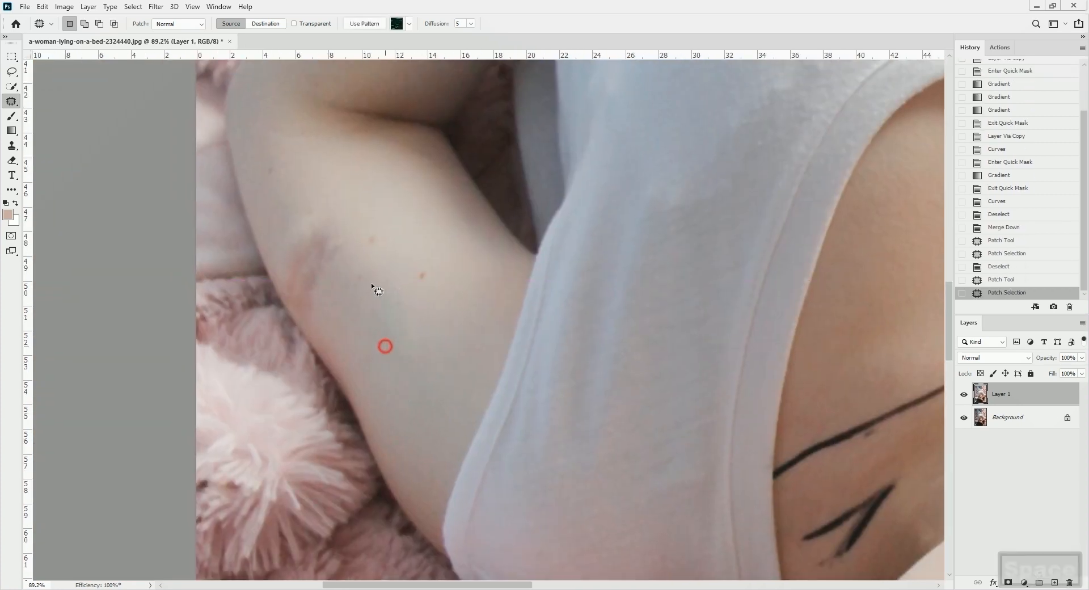
pyautogui.click(371, 284)
pyautogui.moveTo(359, 269); pyautogui.dragTo(361, 269)
pyautogui.moveTo(359, 277); pyautogui.dragTo(380, 247)
pyautogui.moveTo(375, 244)
pyautogui.mouseDown()
pyautogui.moveTo(429, 292)
pyautogui.moveTo(426, 260)
pyautogui.mouseUp()
pyautogui.moveTo(418, 274); pyautogui.dragTo(429, 299)
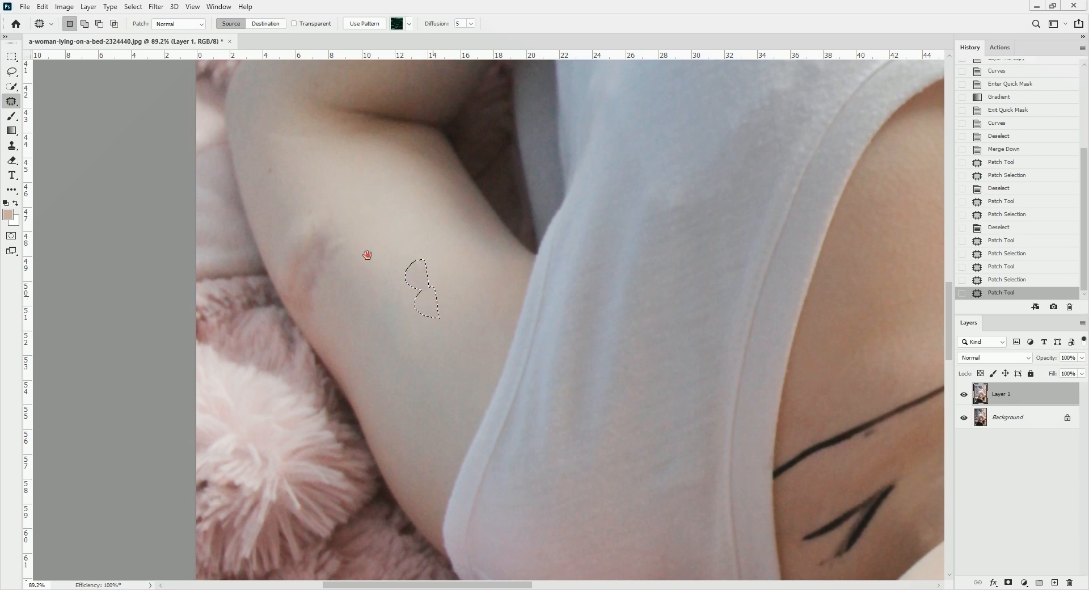
# Patch the reddish bruise near the elbow with clean skin from the arm, and deselect.
pyautogui.moveTo(367, 256); pyautogui.dragTo(469, 290)
pyautogui.moveTo(401, 313)
pyautogui.mouseDown()
pyautogui.moveTo(425, 340)
pyautogui.moveTo(374, 245)
pyautogui.mouseUp()
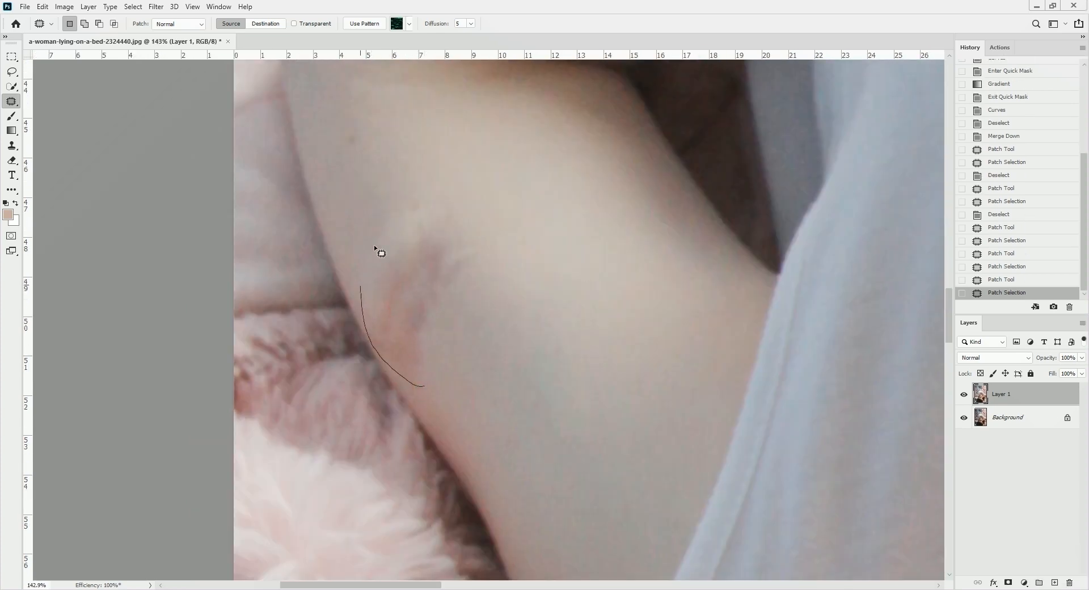
pyautogui.moveTo(485, 287); pyautogui.dragTo(465, 266)
pyautogui.moveTo(448, 263); pyautogui.dragTo(536, 376)
pyautogui.hotkey('ctrl', 'd')
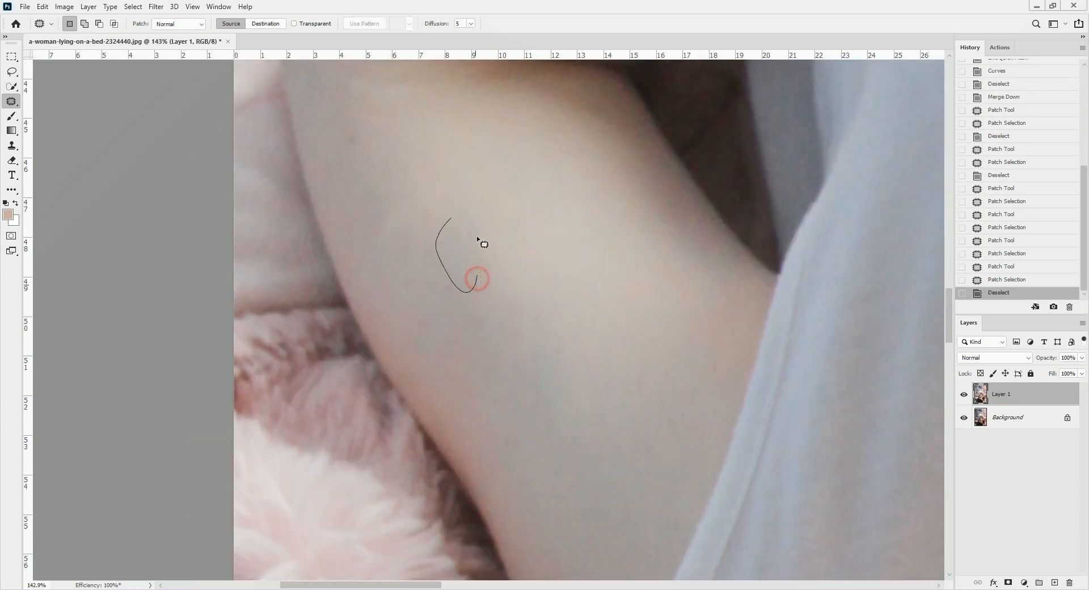
# Patch the remaining discoloured areas of skin around the former bruise on the arm.
pyautogui.moveTo(477, 236); pyautogui.dragTo(454, 219)
pyautogui.moveTo(460, 254); pyautogui.dragTo(415, 229)
pyautogui.moveTo(410, 229); pyautogui.dragTo(486, 378)
pyautogui.moveTo(421, 298)
pyautogui.mouseDown()
pyautogui.moveTo(430, 273)
pyautogui.moveTo(419, 287)
pyautogui.mouseUp()
pyautogui.moveTo(429, 288); pyautogui.dragTo(461, 267)
pyautogui.moveTo(462, 265); pyautogui.dragTo(455, 357)
pyautogui.moveTo(504, 259)
pyautogui.mouseDown()
pyautogui.moveTo(478, 239)
pyautogui.moveTo(504, 227)
pyautogui.mouseUp()
pyautogui.moveTo(496, 241); pyautogui.dragTo(531, 200)
# Patch the remaining blemishes further along the arm with clean neighbouring skin.
pyautogui.moveTo(574, 202)
pyautogui.mouseDown()
pyautogui.moveTo(515, 223)
pyautogui.moveTo(340, 346)
pyautogui.mouseUp()
pyautogui.moveTo(509, 297); pyautogui.dragTo(500, 252)
pyautogui.moveTo(496, 273); pyautogui.dragTo(485, 196)
pyautogui.moveTo(448, 176)
pyautogui.mouseDown()
pyautogui.moveTo(483, 274)
pyautogui.moveTo(465, 255)
pyautogui.mouseUp()
pyautogui.moveTo(456, 268); pyautogui.dragTo(498, 226)
pyautogui.moveTo(508, 223); pyautogui.dragTo(465, 287)
pyautogui.moveTo(537, 248); pyautogui.dragTo(526, 291)
pyautogui.moveTo(519, 267); pyautogui.dragTo(492, 286)
pyautogui.moveTo(620, 200)
pyautogui.mouseDown()
pyautogui.moveTo(606, 203)
pyautogui.moveTo(623, 196)
pyautogui.mouseUp()
# Patch the scar line near the wrist and the small red spot on the back of the hand.
pyautogui.moveTo(618, 181); pyautogui.dragTo(379, 362)
pyautogui.moveTo(533, 241); pyautogui.dragTo(363, 364)
pyautogui.moveTo(565, 238); pyautogui.dragTo(511, 273)
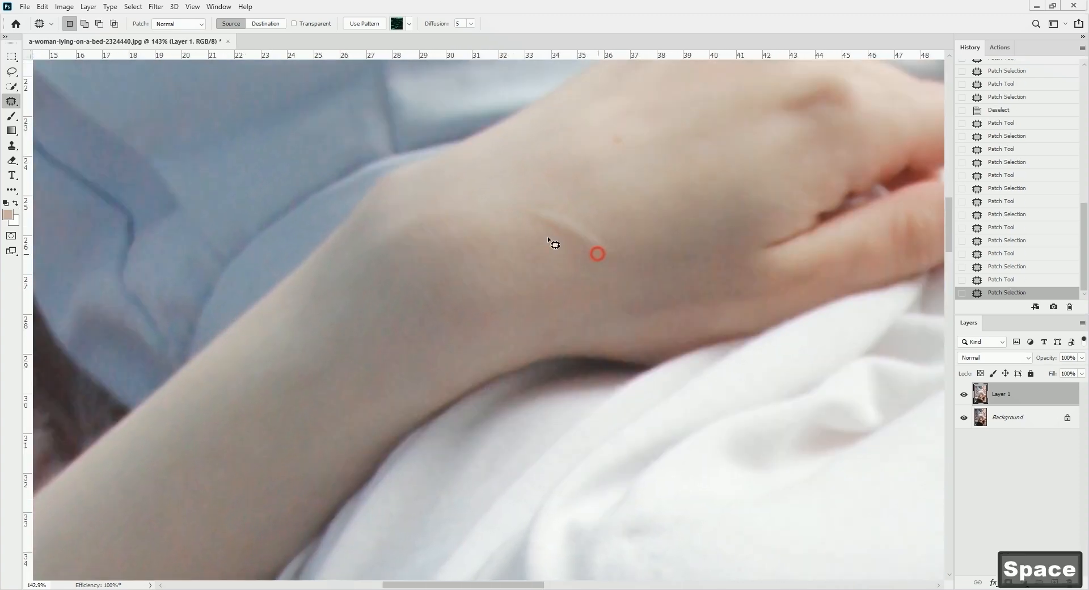
pyautogui.moveTo(610, 263); pyautogui.dragTo(600, 255)
pyautogui.moveTo(584, 237); pyautogui.dragTo(661, 223)
pyautogui.moveTo(603, 140)
pyautogui.mouseDown()
pyautogui.moveTo(618, 127)
pyautogui.moveTo(603, 137)
pyautogui.mouseUp()
pyautogui.moveTo(615, 143)
pyautogui.mouseDown()
pyautogui.moveTo(653, 138)
pyautogui.moveTo(573, 210)
pyautogui.mouseUp()
pyautogui.moveTo(567, 217); pyautogui.dragTo(470, 150)
pyautogui.moveTo(545, 248); pyautogui.dragTo(434, 130)
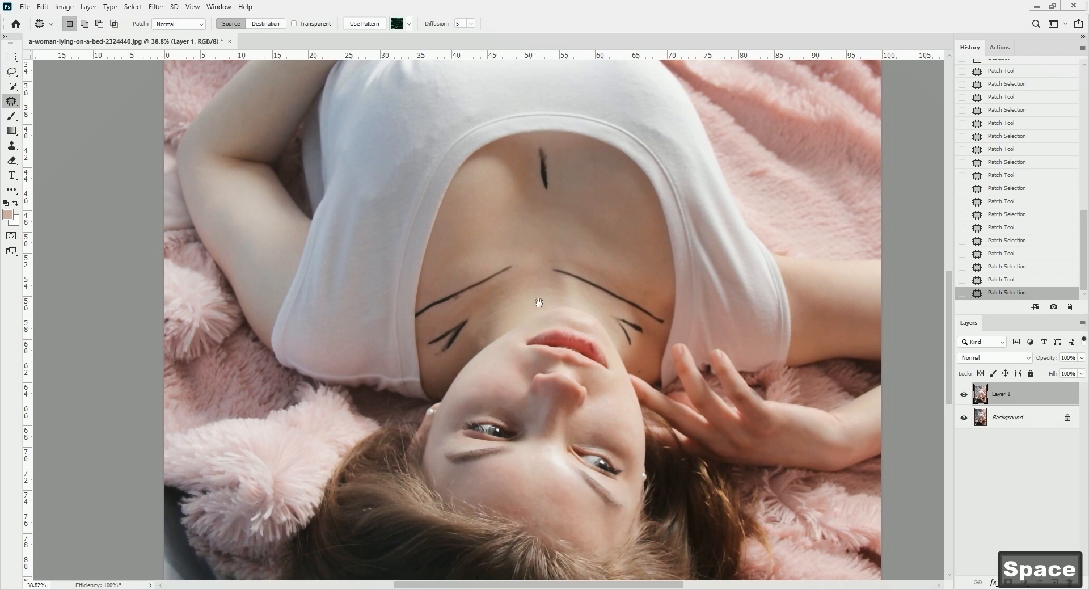
pyautogui.moveTo(438, 392); pyautogui.dragTo(433, 306)
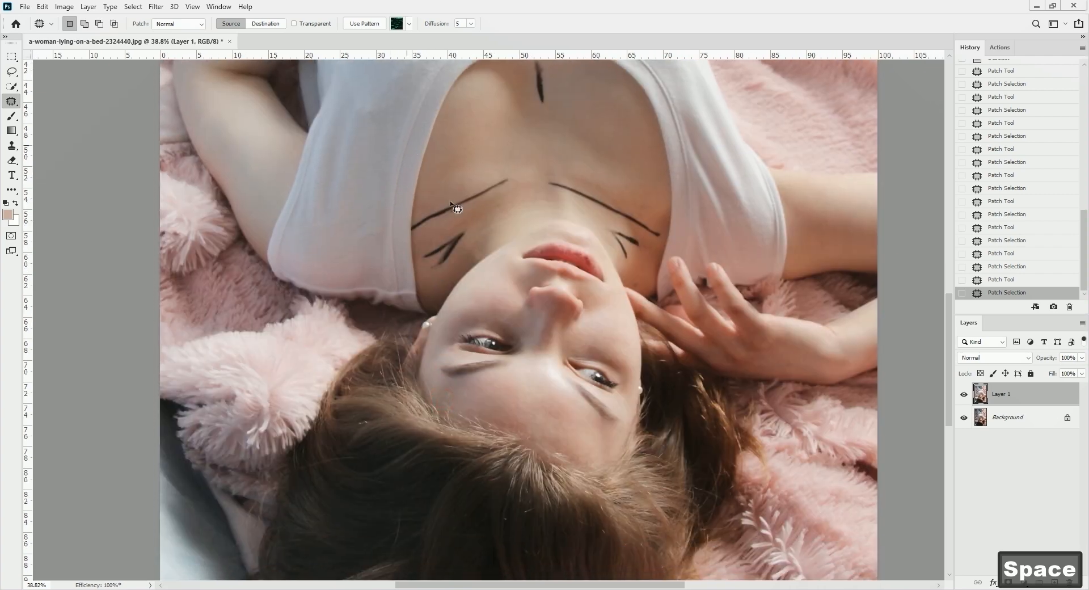
pyautogui.moveTo(526, 315); pyautogui.dragTo(446, 308)
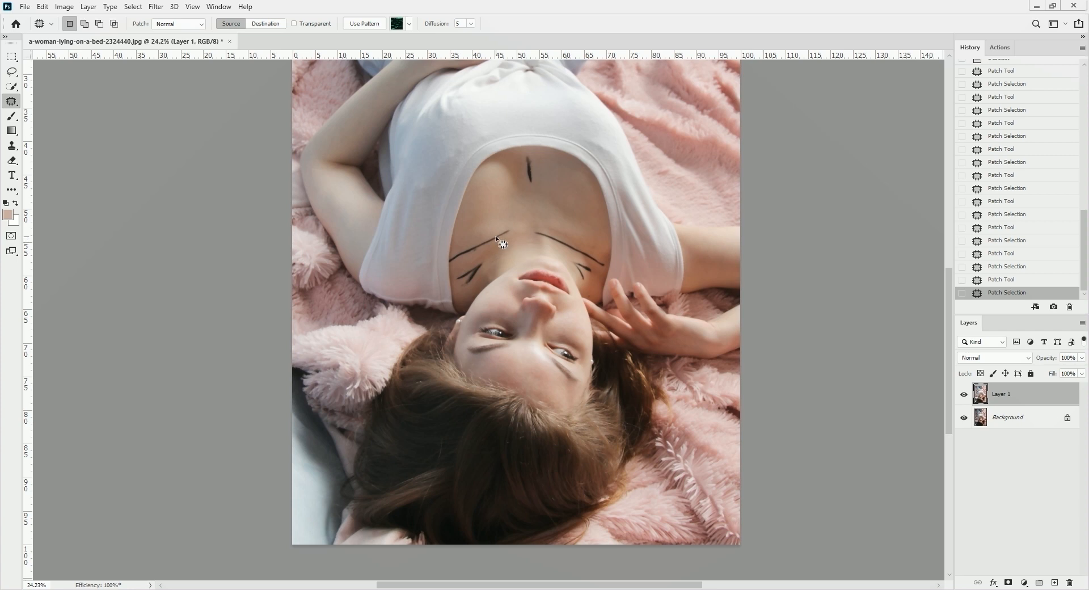
pyautogui.moveTo(504, 216); pyautogui.dragTo(502, 369)
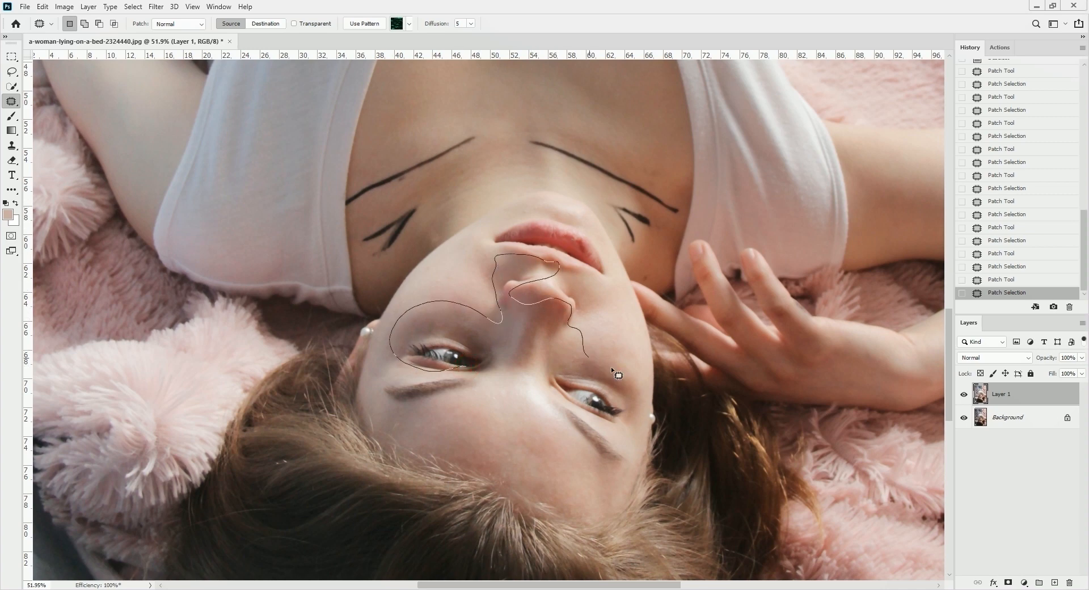
pyautogui.click(614, 316)
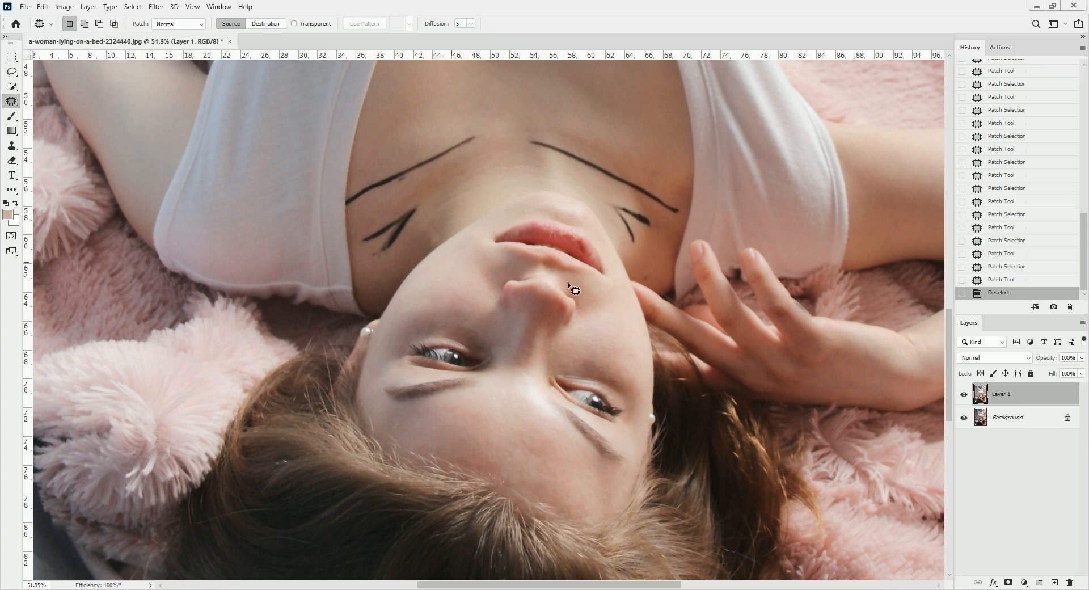
# Rotate the canvas 180° so the woman's face is upright.
pyautogui.click(64, 7)
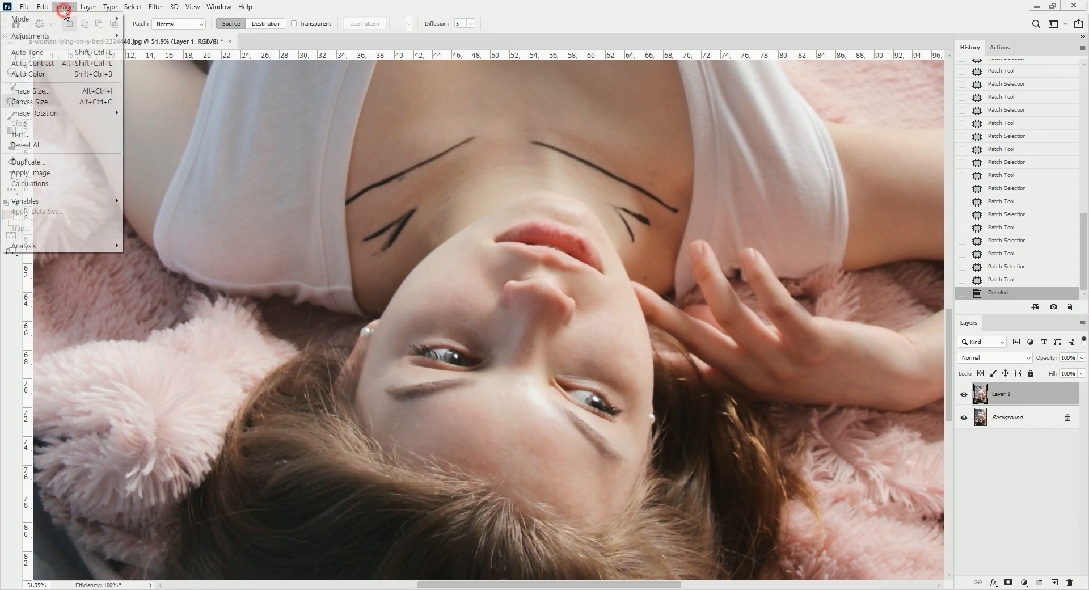
pyautogui.moveTo(85, 111)
pyautogui.click(161, 116)
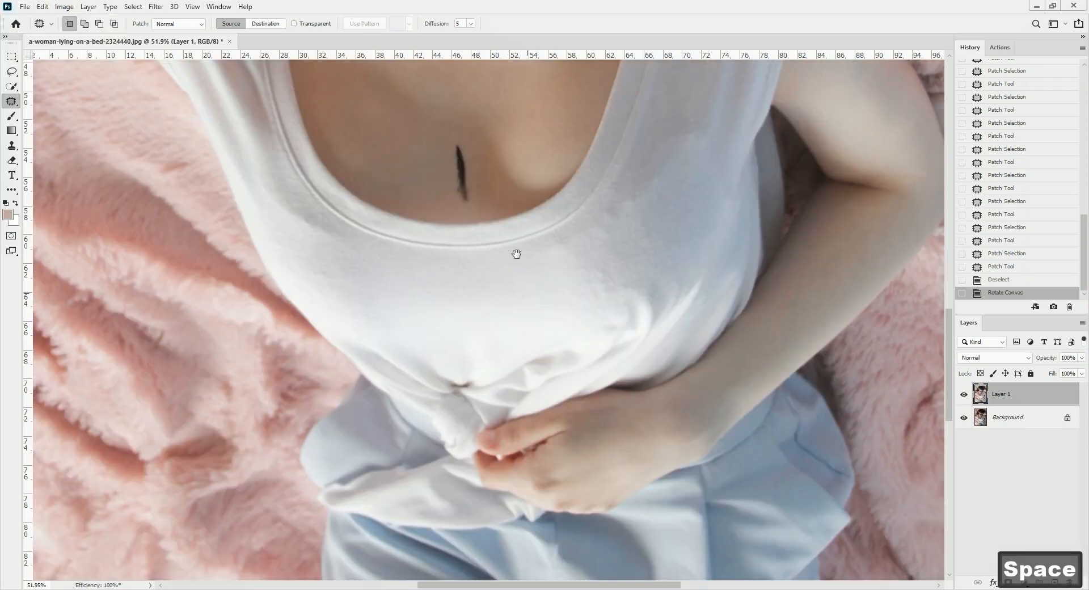
# Select the forehead by painting across it in Quick Mask with a 250 px brush at 100% opacity.
pyautogui.moveTo(505, 287); pyautogui.dragTo(533, 510)
pyautogui.moveTo(554, 253); pyautogui.dragTo(577, 255)
pyautogui.hotkey('ctrl', 'd')
pyautogui.press('q')
pyautogui.press('b')
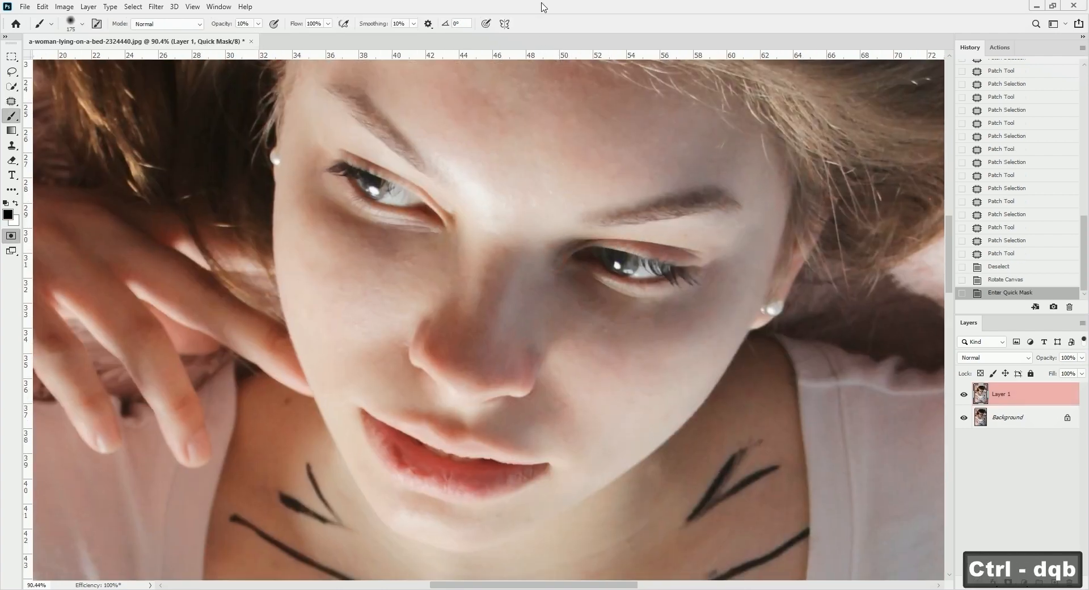
pyautogui.press('0')
pyautogui.moveTo(511, 226); pyautogui.dragTo(499, 305)
pyautogui.press(']')
pyautogui.press(']')
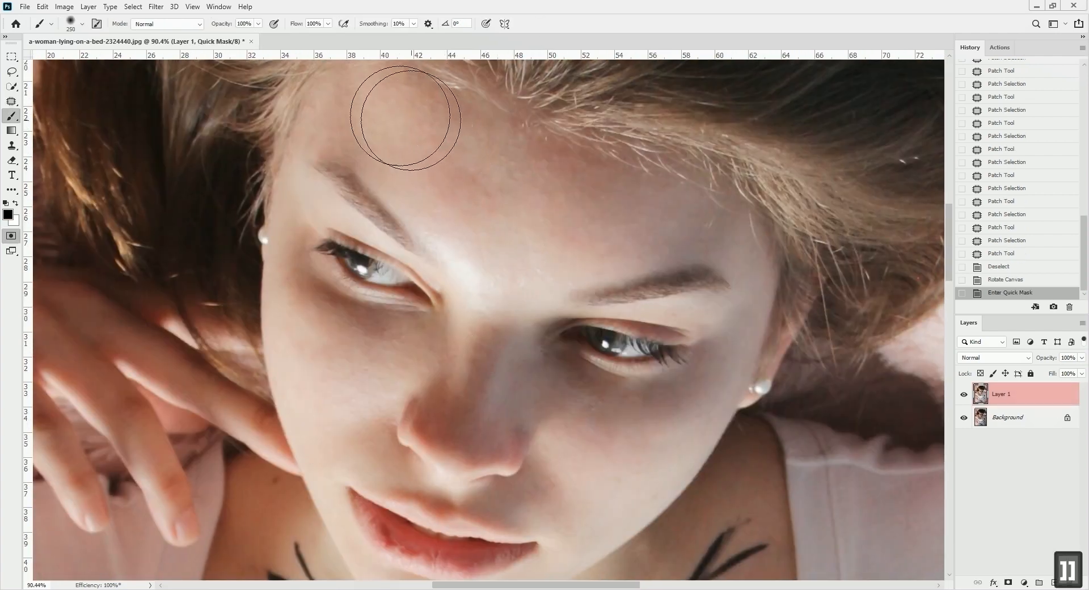
pyautogui.moveTo(382, 102)
pyautogui.mouseDown()
pyautogui.moveTo(469, 170)
pyautogui.moveTo(693, 164)
pyautogui.moveTo(586, 156)
pyautogui.mouseUp()
pyautogui.press('q')
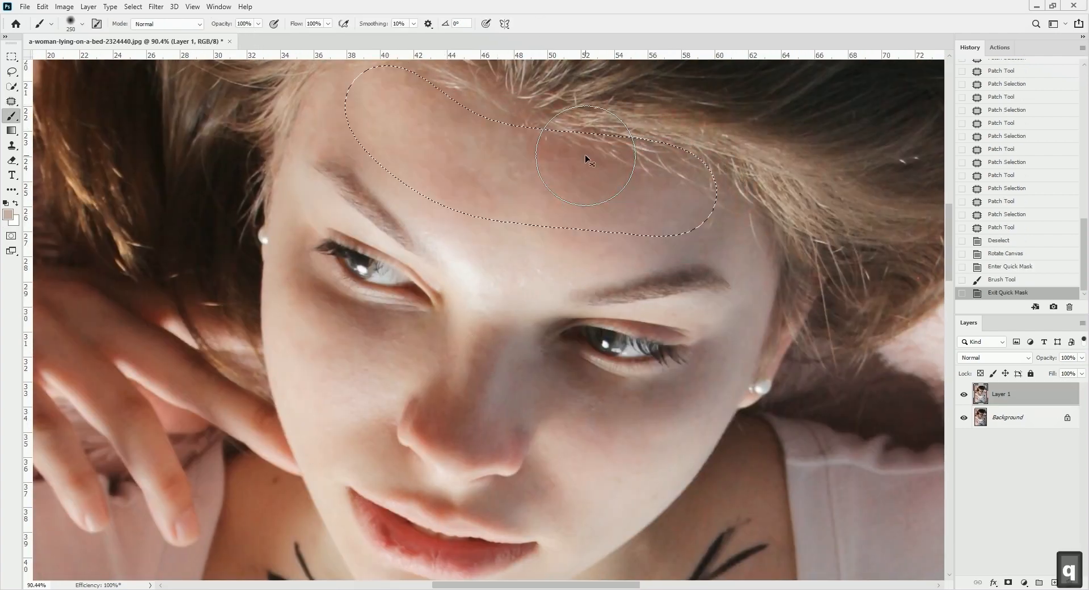
# Brighten the selected forehead with a Curves point at input 121, output 135, and drop the selection.
pyautogui.hotkey('ctrl', 'h')
pyautogui.hotkey('ctrl', 'm')
pyautogui.click(743, 244)
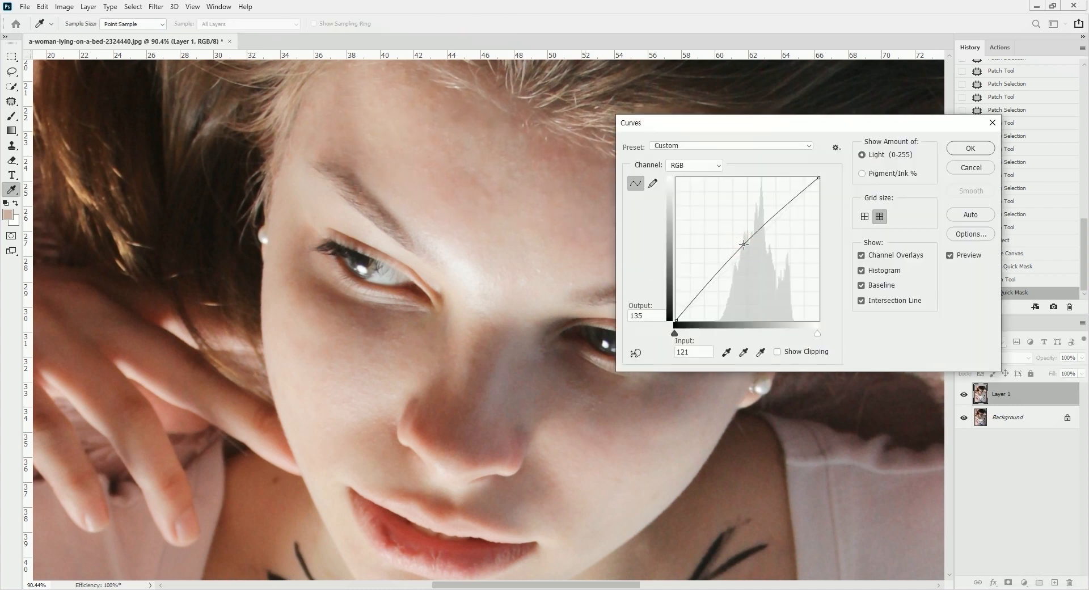
pyautogui.press('Return')
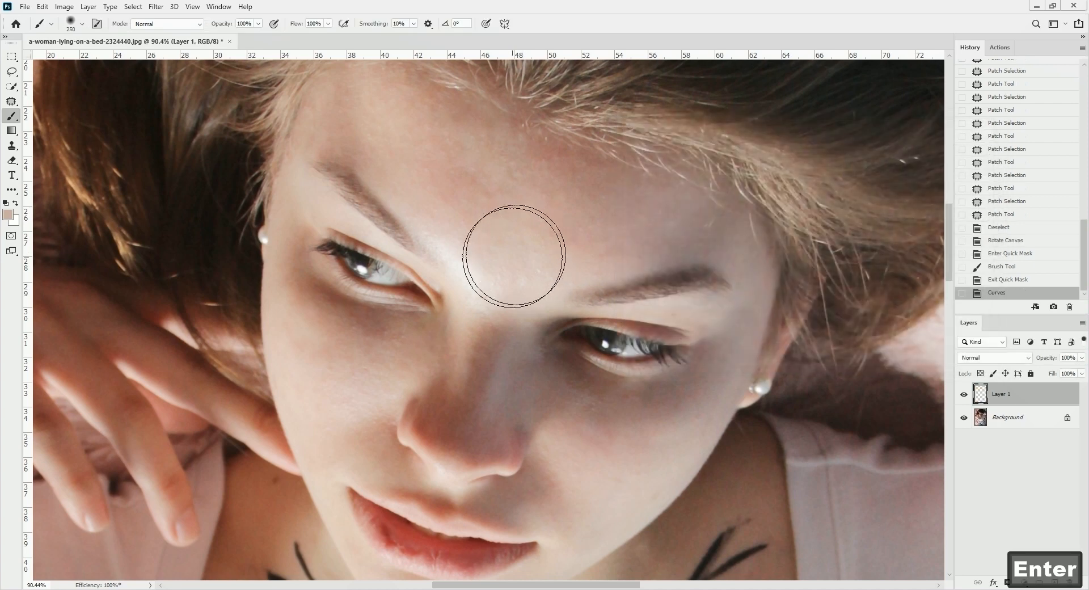
pyautogui.hotkey('ctrl', 'd')
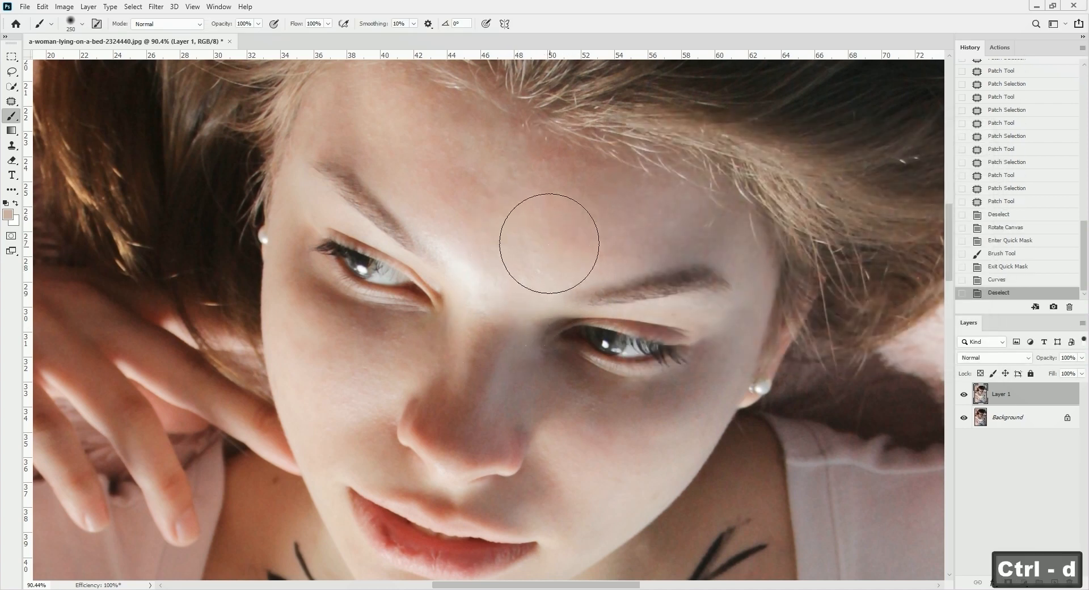
# Paint a Quick Mask over the nose and under both eyes with a 100 px brush at 100% opacity.
pyautogui.press('q')
pyautogui.press('b')
pyautogui.press('0')
pyautogui.press('[')
pyautogui.press('[')
pyautogui.press('[')
pyautogui.press('[')
pyautogui.press('[')
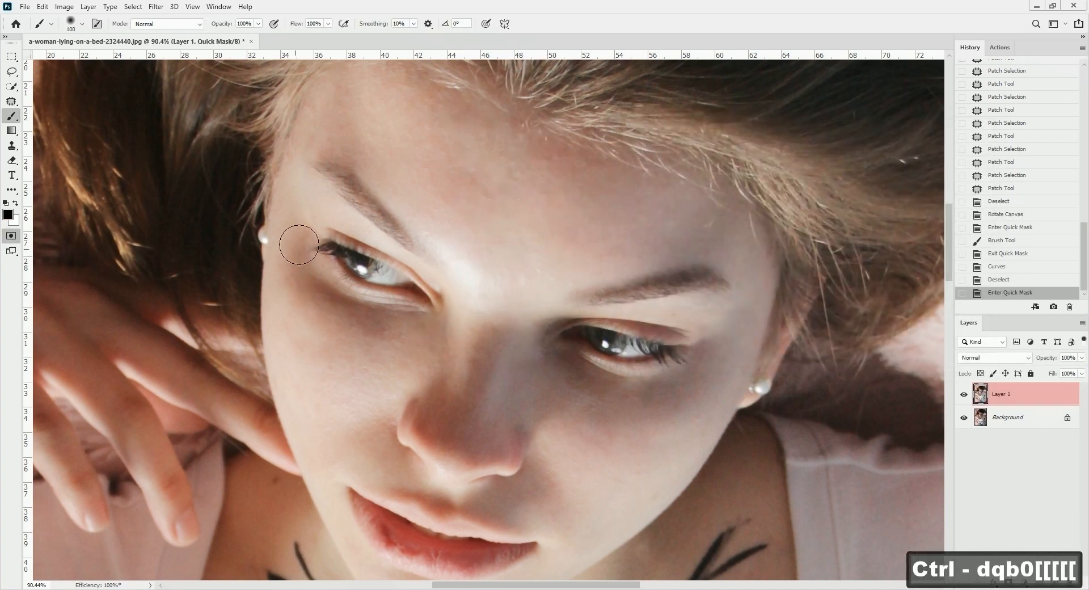
pyautogui.moveTo(296, 237)
pyautogui.mouseDown()
pyautogui.moveTo(309, 292)
pyautogui.moveTo(430, 322)
pyautogui.moveTo(437, 386)
pyautogui.moveTo(420, 439)
pyautogui.moveTo(499, 448)
pyautogui.moveTo(497, 335)
pyautogui.moveTo(513, 411)
pyautogui.moveTo(593, 417)
pyautogui.moveTo(712, 369)
pyautogui.moveTo(556, 343)
pyautogui.mouseUp()
pyautogui.moveTo(639, 388); pyautogui.dragTo(703, 377)
# Extend the Quick Mask over the skin around the nostrils and above the upper lip, and convert it to a selection.
pyautogui.press('space')
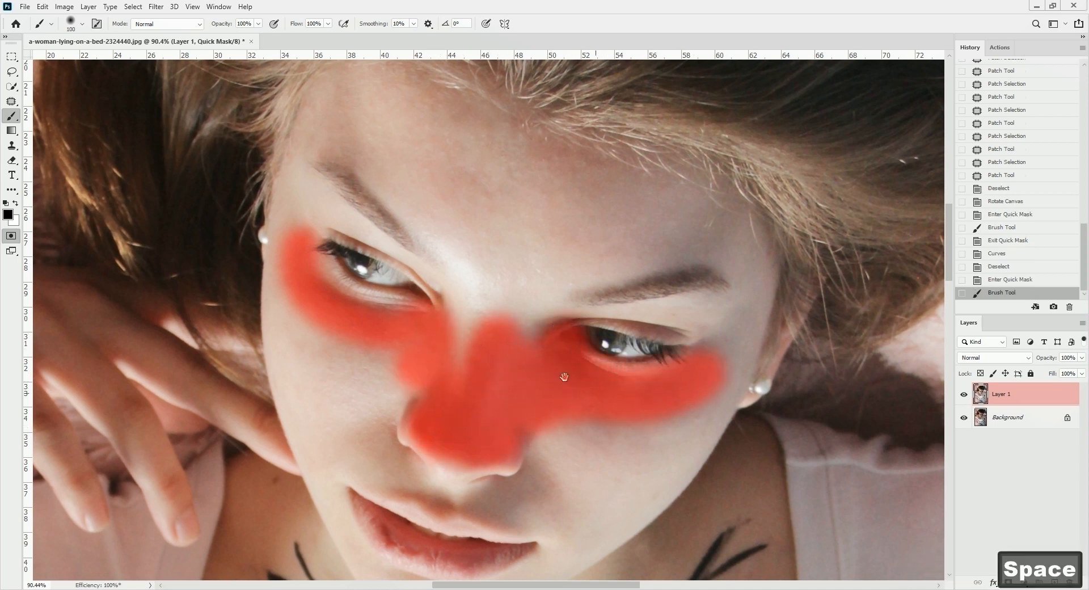
pyautogui.moveTo(564, 377); pyautogui.dragTo(591, 271)
pyautogui.moveTo(410, 331); pyautogui.dragTo(414, 342)
pyautogui.moveTo(434, 377)
pyautogui.mouseDown()
pyautogui.moveTo(548, 389)
pyautogui.moveTo(568, 346)
pyautogui.moveTo(579, 407)
pyautogui.moveTo(598, 417)
pyautogui.mouseUp()
pyautogui.press('q')
# Feather the face selection by 10 px, brighten it with a Curves point at input 120, output 135, and deselect.
pyautogui.hotkey('shift', 'F6')
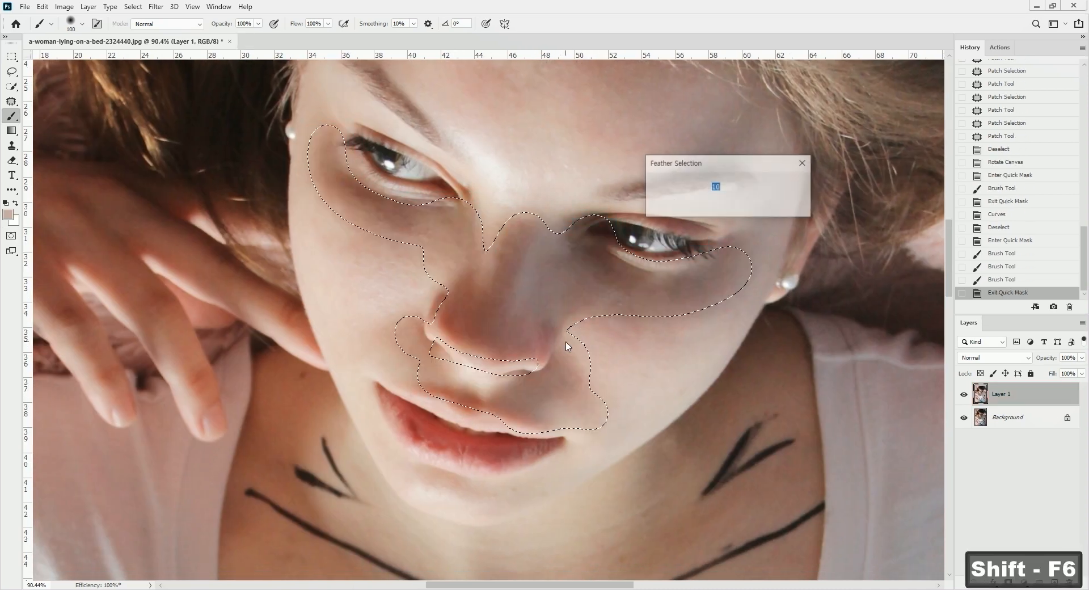
pyautogui.press('Return')
pyautogui.hotkey('ctrl', 'm')
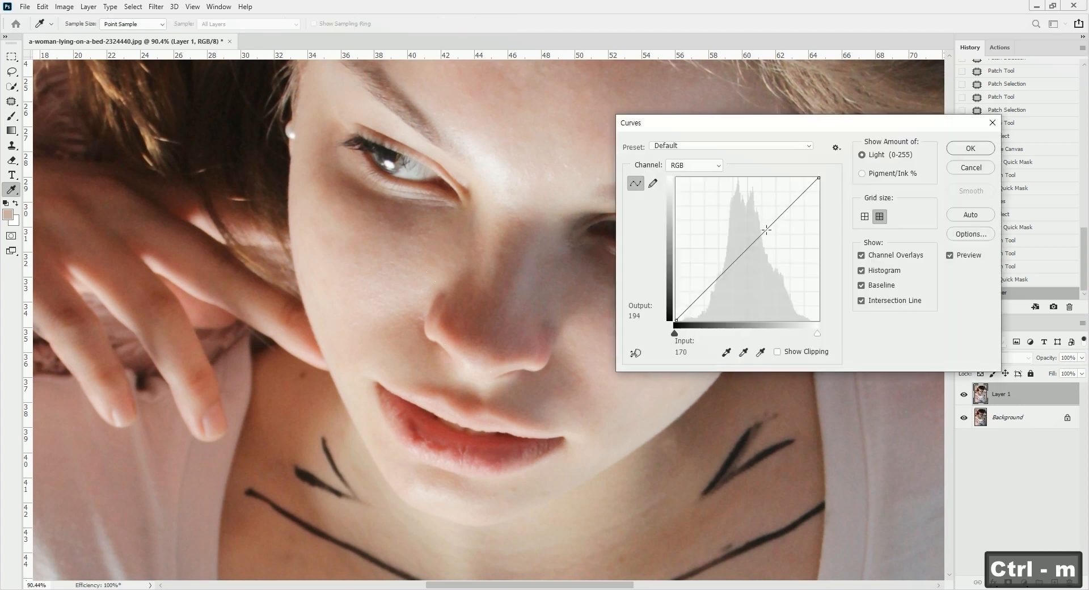
pyautogui.moveTo(744, 252); pyautogui.dragTo(744, 245)
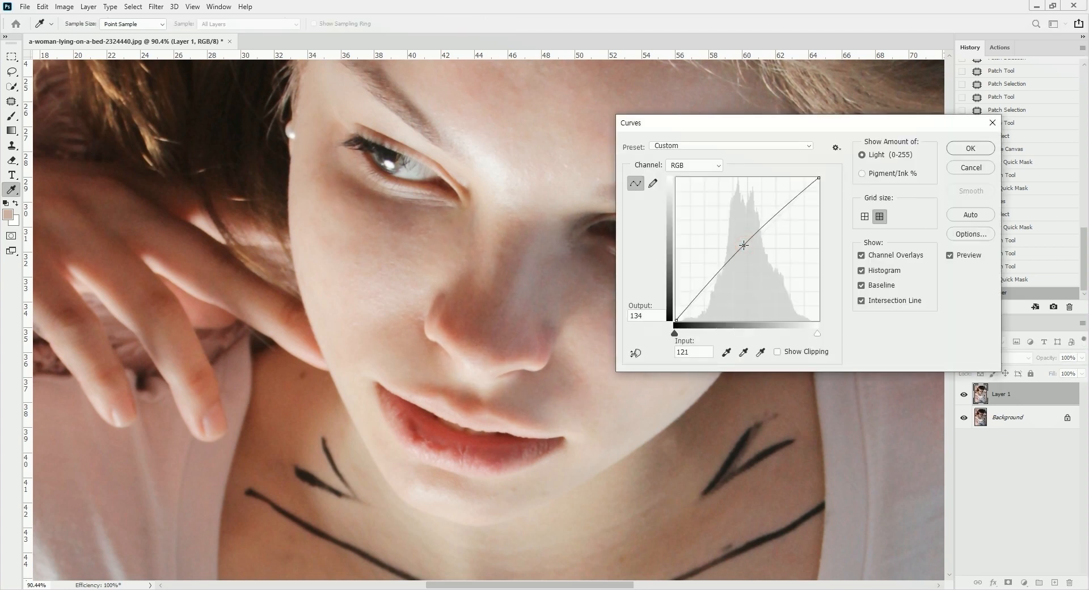
pyautogui.press('Return')
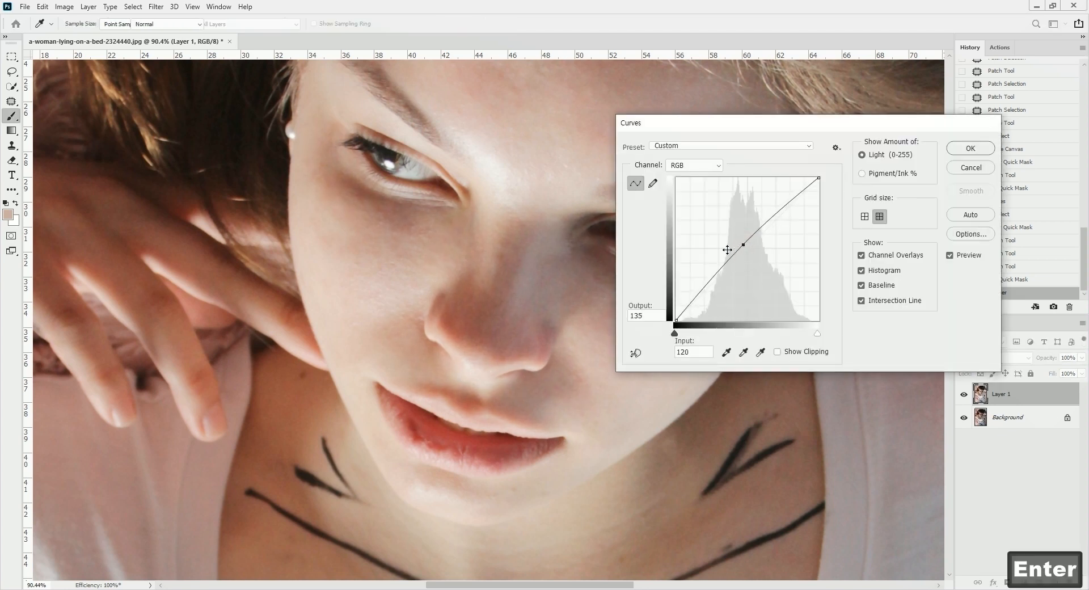
pyautogui.hotkey('ctrl', 'd')
# Mask the shadow under the left eye and the nose in Quick Mask, starting with an 80 px brush at 100% opacity.
pyautogui.press('q')
pyautogui.press('b')
pyautogui.press('0')
pyautogui.press('[')
pyautogui.press('[')
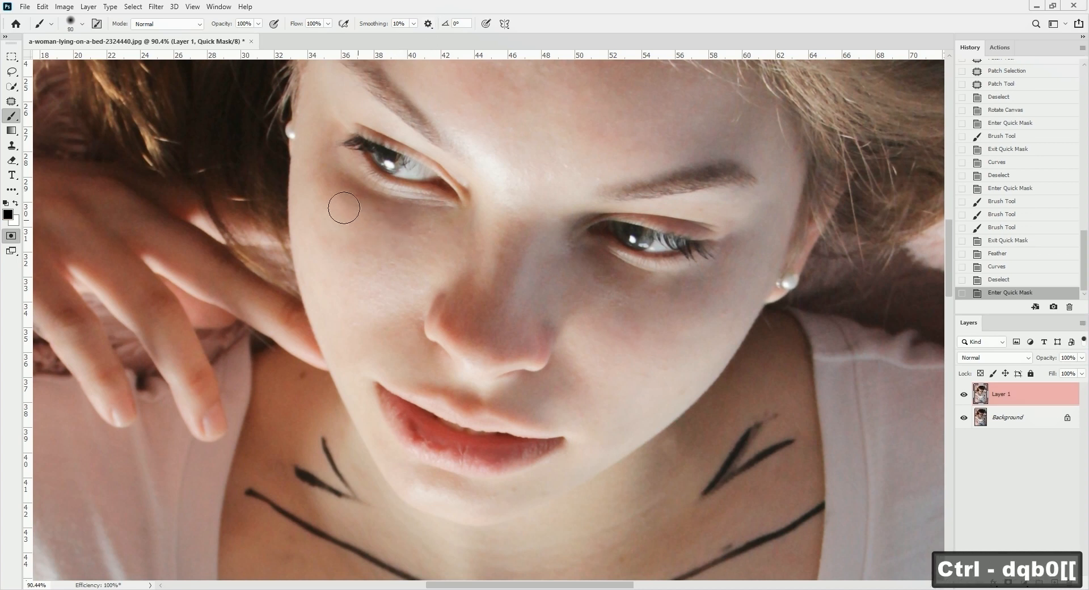
pyautogui.moveTo(337, 183); pyautogui.dragTo(421, 222)
pyautogui.click(516, 230)
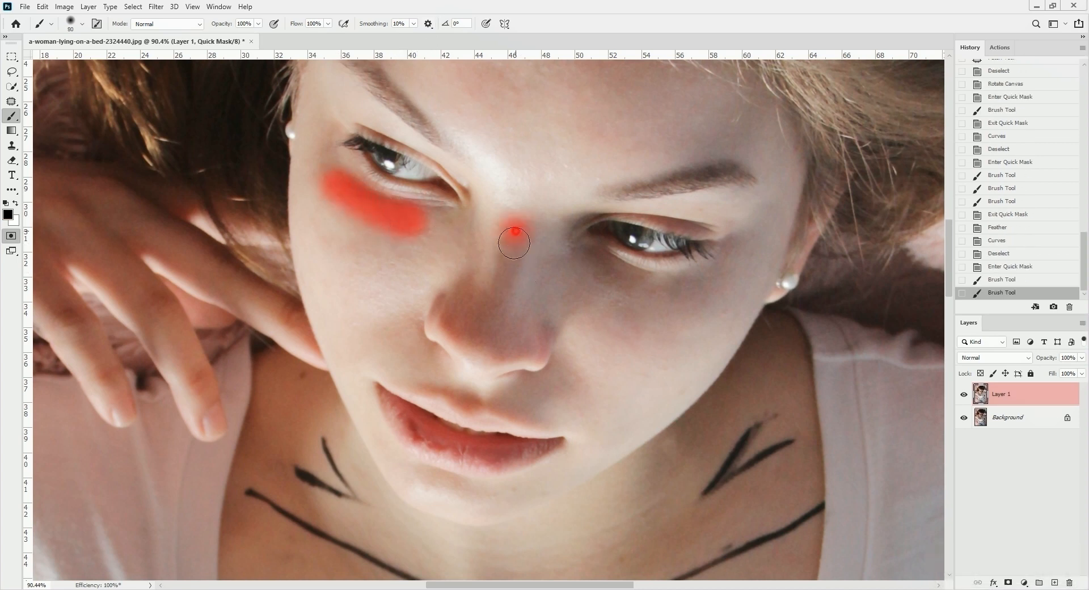
pyautogui.moveTo(515, 227); pyautogui.dragTo(495, 323)
pyautogui.press(']')
pyautogui.moveTo(477, 290)
pyautogui.mouseDown()
pyautogui.moveTo(440, 332)
pyautogui.moveTo(522, 351)
pyautogui.moveTo(540, 297)
pyautogui.moveTo(548, 323)
pyautogui.mouseUp()
# Add the shadows under the right eye, beside the nose and above the lip with a 100 px brush, and convert the mask to a selection.
pyautogui.press(']')
pyautogui.moveTo(592, 257); pyautogui.dragTo(633, 286)
pyautogui.moveTo(552, 256); pyautogui.dragTo(570, 331)
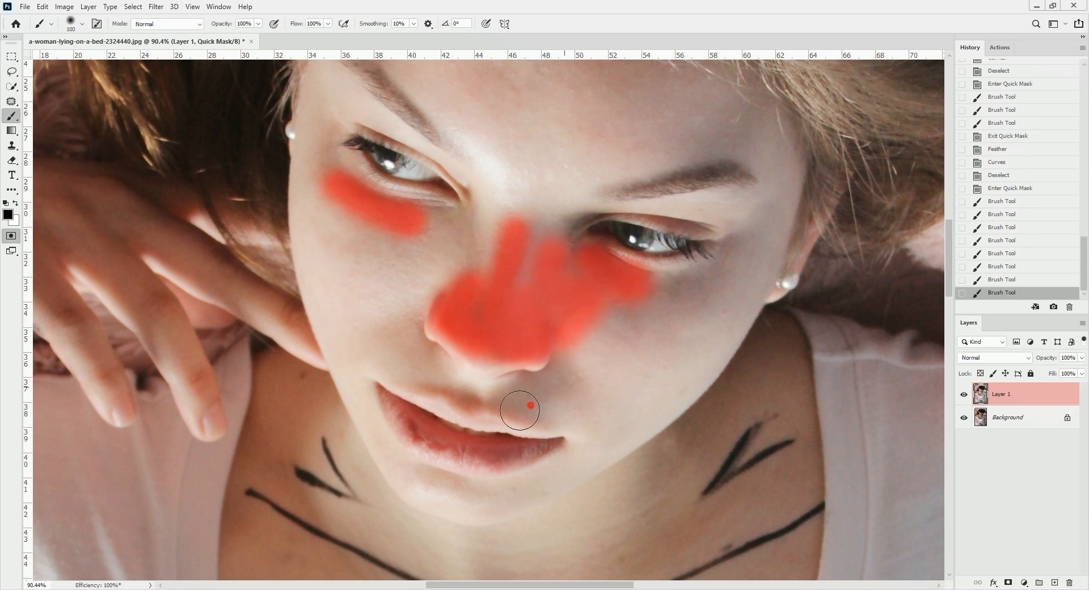
pyautogui.moveTo(518, 407)
pyautogui.mouseDown()
pyautogui.moveTo(563, 374)
pyautogui.moveTo(565, 347)
pyautogui.mouseUp()
pyautogui.moveTo(587, 266); pyautogui.dragTo(581, 271)
pyautogui.moveTo(535, 277)
pyautogui.mouseDown()
pyautogui.moveTo(540, 260)
pyautogui.moveTo(528, 284)
pyautogui.mouseUp()
pyautogui.click(524, 290)
pyautogui.press('q')
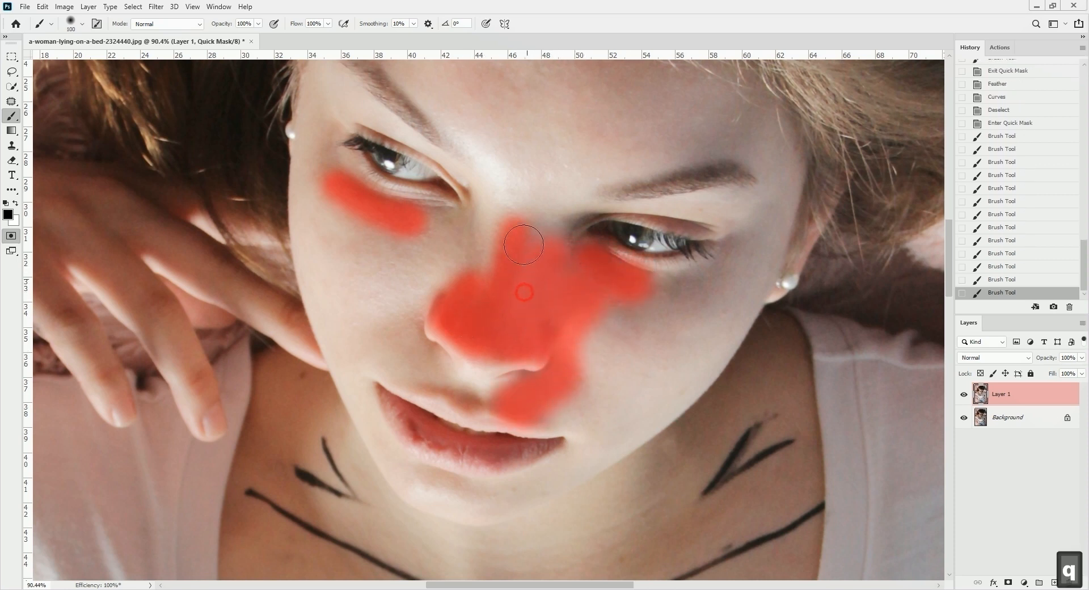
# Feather the shadow selection, brighten it with a Curves point at input 123, output 135, and deselect.
pyautogui.hotkey('shift', 'F6')
pyautogui.press('Return')
pyautogui.hotkey('ctrl', 'h')
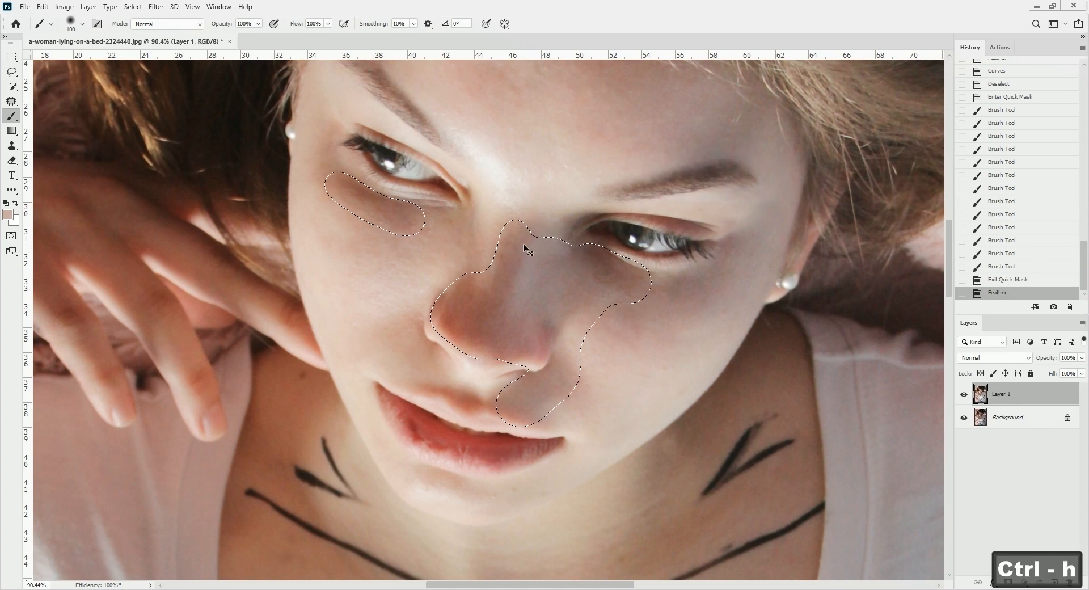
pyautogui.hotkey('ctrl', 'm')
pyautogui.click(746, 244)
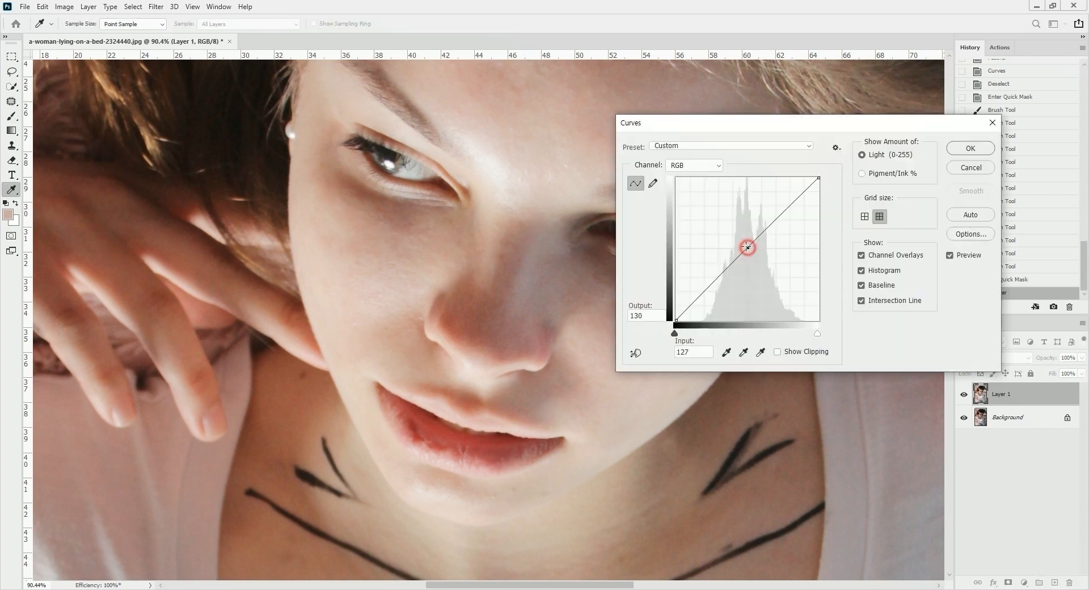
pyautogui.press('Return')
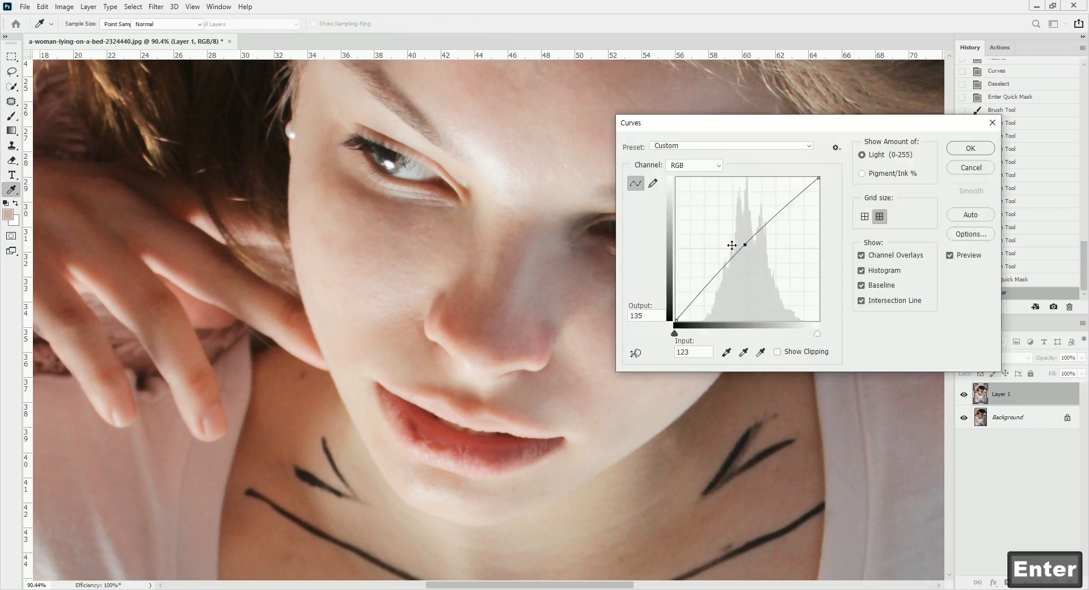
pyautogui.hotkey('ctrl', 'd')
# On a new layer, paint cheek-sampled skin tone under the left eye with a 100 px brush at 10% opacity.
pyautogui.moveTo(473, 279)
pyautogui.mouseDown()
pyautogui.moveTo(448, 286)
pyautogui.moveTo(459, 275)
pyautogui.mouseUp()
pyautogui.moveTo(444, 243); pyautogui.dragTo(476, 267)
pyautogui.hotkey('ctrl', 'd')
pyautogui.hotkey('ctrl', 'shift', 'n')
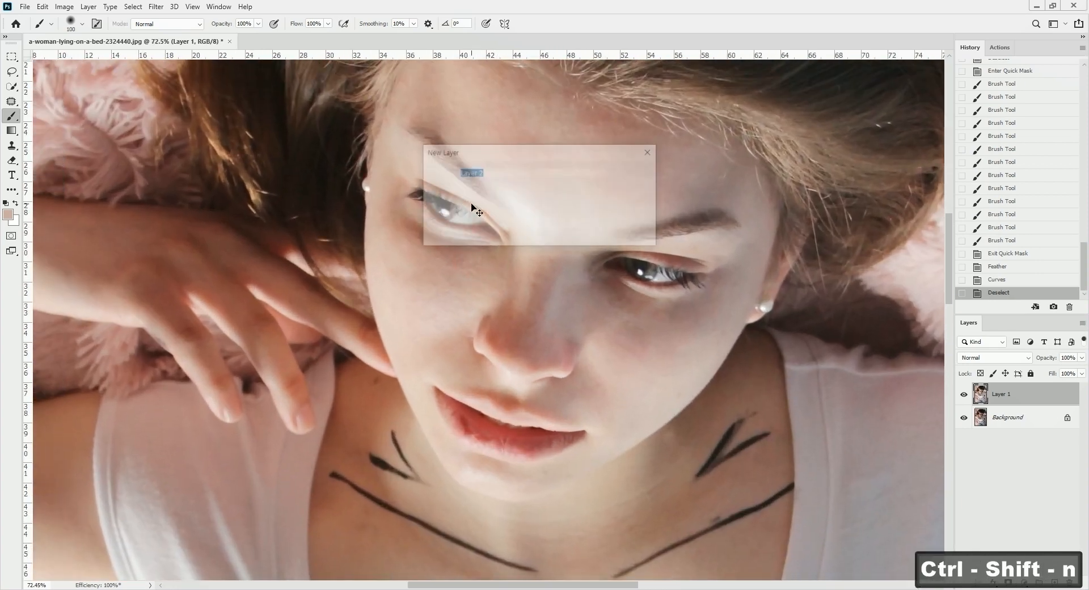
pyautogui.press('Return')
pyautogui.keyDown('alt'); pyautogui.click(422, 272); pyautogui.keyUp('alt')
pyautogui.press('1')
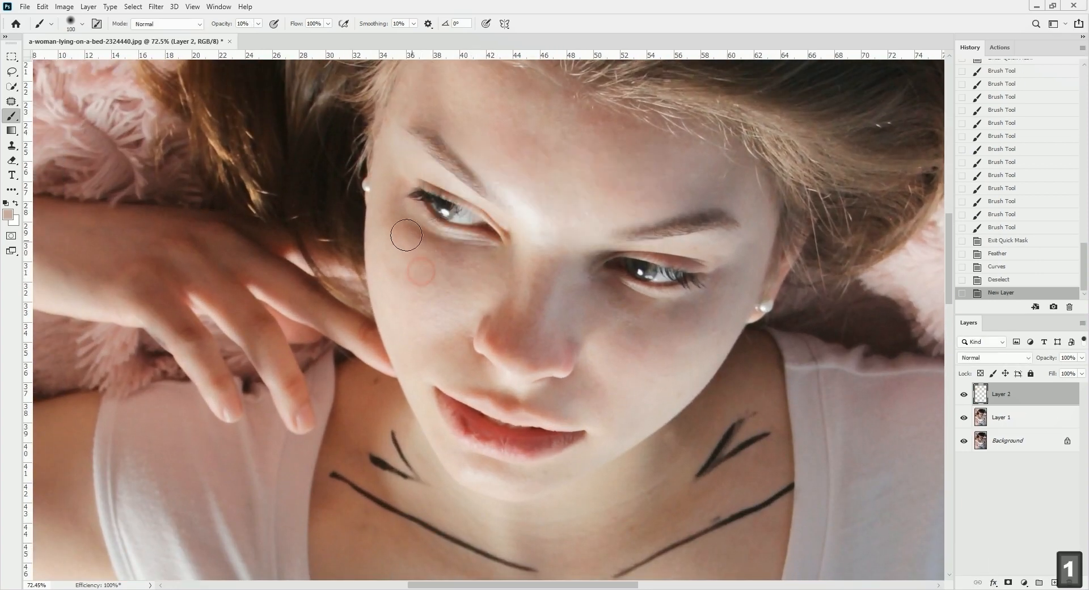
pyautogui.moveTo(402, 236)
pyautogui.mouseDown()
pyautogui.moveTo(471, 260)
pyautogui.moveTo(451, 257)
pyautogui.mouseUp()
pyautogui.moveTo(451, 257); pyautogui.dragTo(477, 266)
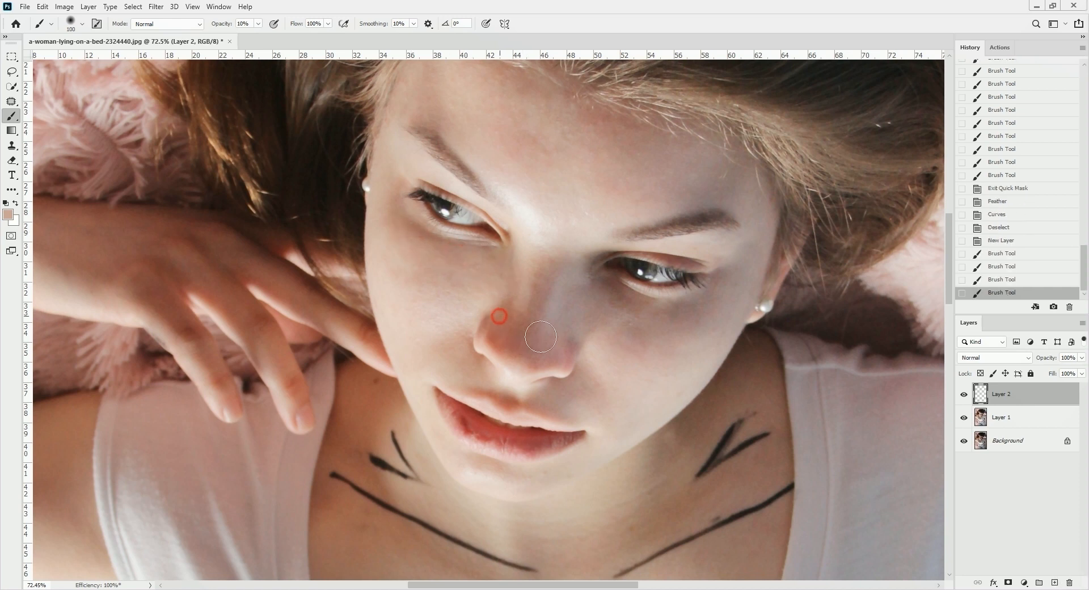
# Paint the sampled skin tone softly over the nose and the shadow at the right eye's inner corner.
pyautogui.moveTo(541, 337); pyautogui.dragTo(545, 340)
pyautogui.moveTo(501, 335)
pyautogui.mouseDown()
pyautogui.moveTo(523, 357)
pyautogui.moveTo(532, 350)
pyautogui.mouseUp()
pyautogui.moveTo(495, 334); pyautogui.dragTo(542, 288)
pyautogui.moveTo(540, 272); pyautogui.dragTo(584, 289)
pyautogui.moveTo(565, 275)
pyautogui.mouseDown()
pyautogui.moveTo(616, 308)
pyautogui.moveTo(589, 289)
pyautogui.mouseUp()
# Even out the right cheek, the side of the nose and the left under-eye with the sampled tone, and merge the layer down.
pyautogui.moveTo(657, 323); pyautogui.dragTo(595, 285)
pyautogui.moveTo(681, 308); pyautogui.dragTo(618, 296)
pyautogui.moveTo(649, 344); pyautogui.dragTo(632, 331)
pyautogui.moveTo(551, 349); pyautogui.dragTo(542, 278)
pyautogui.moveTo(550, 271); pyautogui.dragTo(554, 260)
pyautogui.moveTo(464, 256)
pyautogui.mouseDown()
pyautogui.moveTo(402, 236)
pyautogui.moveTo(500, 265)
pyautogui.mouseUp()
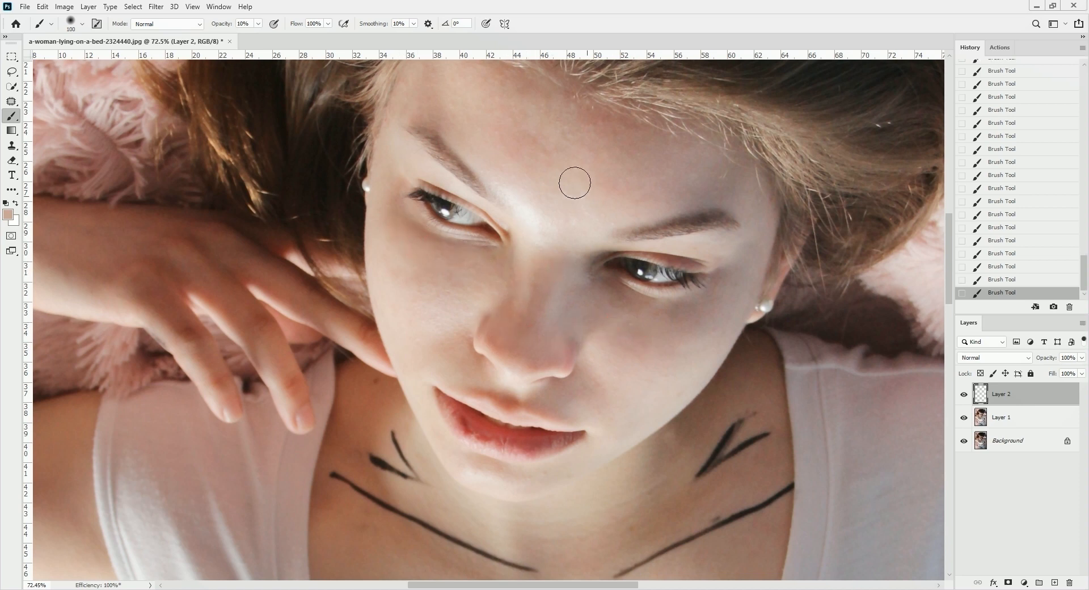
pyautogui.press('space')
pyautogui.moveTo(569, 173); pyautogui.dragTo(549, 228)
pyautogui.hotkey('ctrl', 'e')
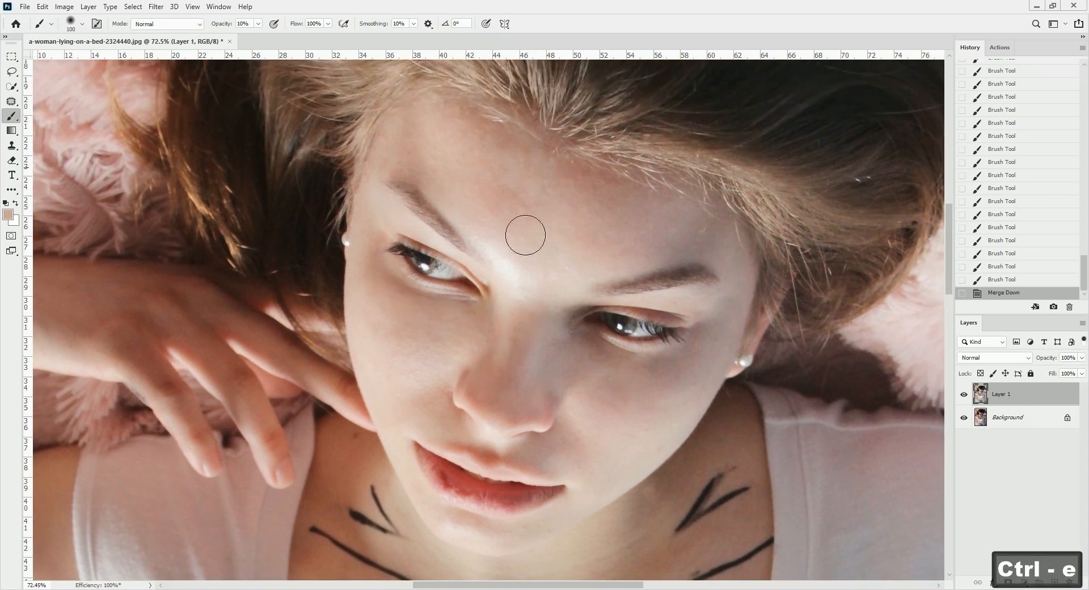
# Smooth the forehead's uneven tones with locally sampled skin colour, using a 125 px brush at 10% opacity.
pyautogui.press(']')
pyautogui.keyDown('alt'); pyautogui.click(473, 170); pyautogui.keyUp('alt')
pyautogui.press('1')
pyautogui.moveTo(471, 121); pyautogui.dragTo(607, 185)
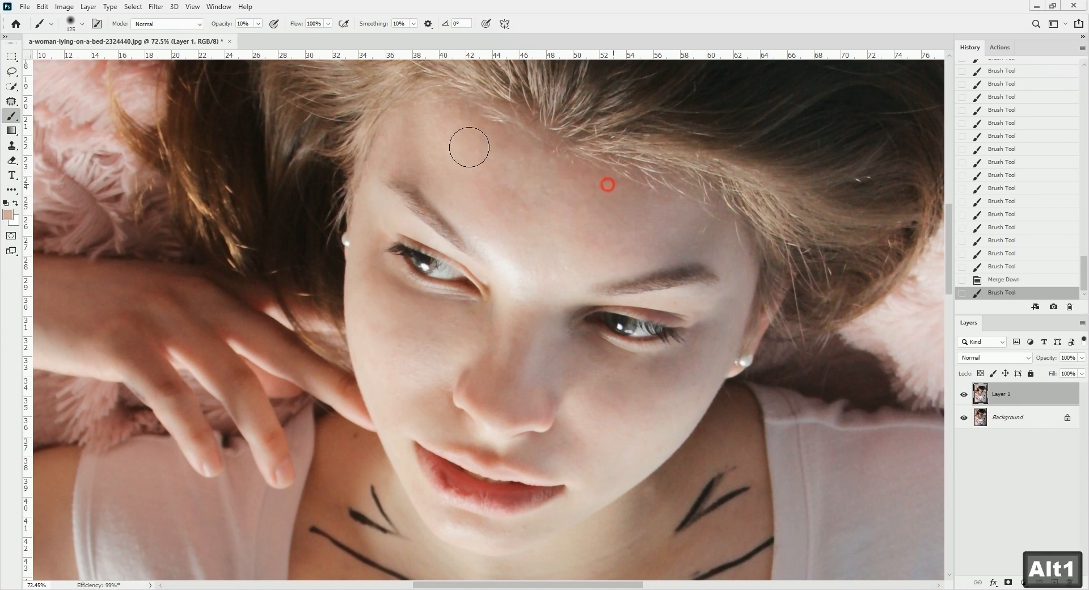
pyautogui.moveTo(470, 148); pyautogui.dragTo(554, 217)
pyautogui.moveTo(554, 216); pyautogui.dragTo(420, 161)
pyautogui.moveTo(401, 165)
pyautogui.mouseDown()
pyautogui.moveTo(409, 134)
pyautogui.moveTo(403, 161)
pyautogui.mouseUp()
pyautogui.moveTo(406, 161); pyautogui.dragTo(417, 139)
pyautogui.moveTo(418, 131)
pyautogui.mouseDown()
pyautogui.moveTo(503, 153)
pyautogui.moveTo(559, 187)
pyautogui.mouseUp()
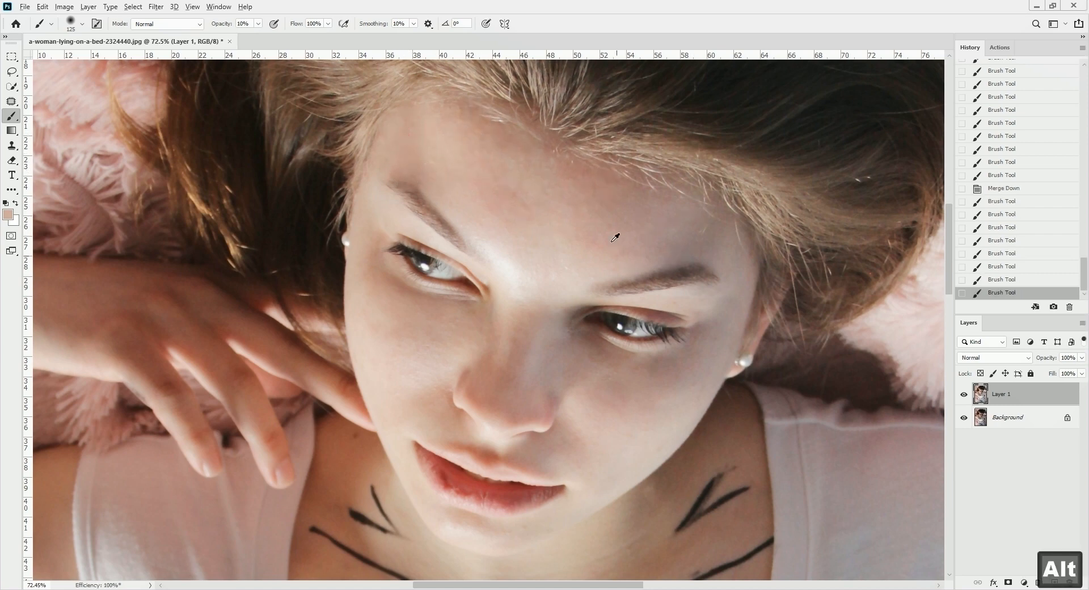
# Blend the skin above the right eyebrow and between the brows with freshly sampled skin tones.
pyautogui.keyDown('alt'); pyautogui.click(614, 240); pyautogui.keyUp('alt')
pyautogui.moveTo(653, 244); pyautogui.dragTo(701, 237)
pyautogui.moveTo(705, 235); pyautogui.dragTo(671, 247)
pyautogui.moveTo(681, 328)
pyautogui.mouseDown()
pyautogui.moveTo(681, 268)
pyautogui.moveTo(641, 199)
pyautogui.moveTo(686, 163)
pyautogui.moveTo(663, 211)
pyautogui.mouseUp()
pyautogui.keyDown('alt'); pyautogui.click(547, 274); pyautogui.keyUp('alt')
pyautogui.moveTo(575, 263)
pyautogui.mouseDown()
pyautogui.moveTo(566, 221)
pyautogui.moveTo(622, 222)
pyautogui.mouseUp()
# Patch the small blemishes below the right eye with clean neighbouring skin.
pyautogui.press('j')
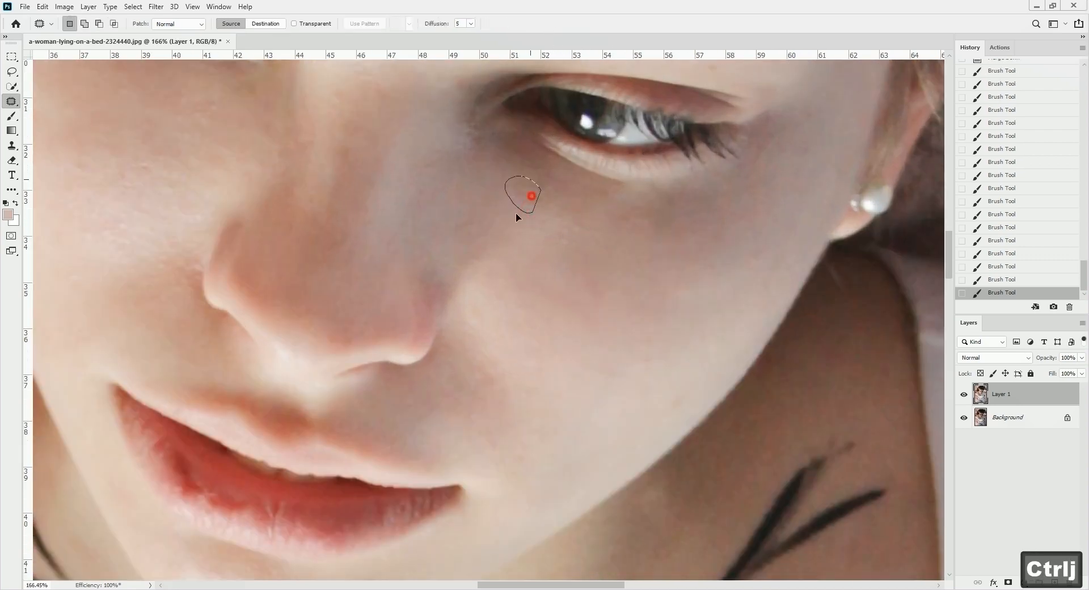
pyautogui.moveTo(516, 214); pyautogui.dragTo(512, 227)
pyautogui.moveTo(564, 250); pyautogui.dragTo(573, 214)
pyautogui.moveTo(558, 230); pyautogui.dragTo(522, 244)
# Patch the spots on the left cheek with clean neighbouring skin.
pyautogui.moveTo(515, 231); pyautogui.dragTo(749, 259)
pyautogui.moveTo(454, 187); pyautogui.dragTo(545, 280)
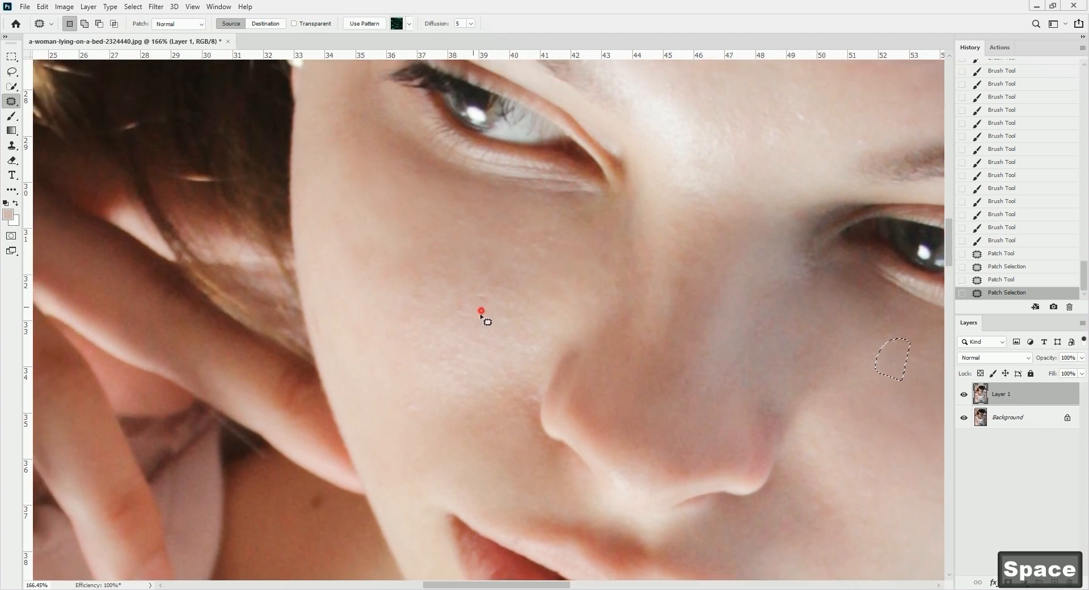
pyautogui.moveTo(435, 319); pyautogui.dragTo(429, 321)
pyautogui.moveTo(421, 282)
pyautogui.mouseDown()
pyautogui.moveTo(427, 307)
pyautogui.moveTo(423, 285)
pyautogui.mouseUp()
pyautogui.moveTo(418, 300); pyautogui.dragTo(451, 300)
pyautogui.click(459, 299)
# Patch the remaining small blemishes on the face with clean neighbouring skin, and drop the selection.
pyautogui.moveTo(585, 176)
pyautogui.mouseDown()
pyautogui.moveTo(526, 304)
pyautogui.moveTo(482, 365)
pyautogui.mouseUp()
pyautogui.moveTo(515, 220); pyautogui.dragTo(517, 197)
pyautogui.moveTo(509, 210); pyautogui.dragTo(584, 170)
pyautogui.moveTo(598, 141)
pyautogui.mouseDown()
pyautogui.moveTo(564, 211)
pyautogui.moveTo(583, 262)
pyautogui.mouseUp()
pyautogui.moveTo(605, 187)
pyautogui.mouseDown()
pyautogui.moveTo(608, 144)
pyautogui.moveTo(574, 196)
pyautogui.mouseUp()
pyautogui.moveTo(535, 233); pyautogui.dragTo(580, 302)
pyautogui.moveTo(542, 330)
pyautogui.mouseDown()
pyautogui.moveTo(552, 289)
pyautogui.moveTo(553, 326)
pyautogui.mouseUp()
pyautogui.moveTo(578, 284)
pyautogui.mouseDown()
pyautogui.moveTo(574, 240)
pyautogui.moveTo(533, 268)
pyautogui.mouseUp()
pyautogui.moveTo(555, 265); pyautogui.dragTo(562, 310)
pyautogui.moveTo(574, 314); pyautogui.dragTo(519, 312)
pyautogui.moveTo(530, 312); pyautogui.dragTo(501, 235)
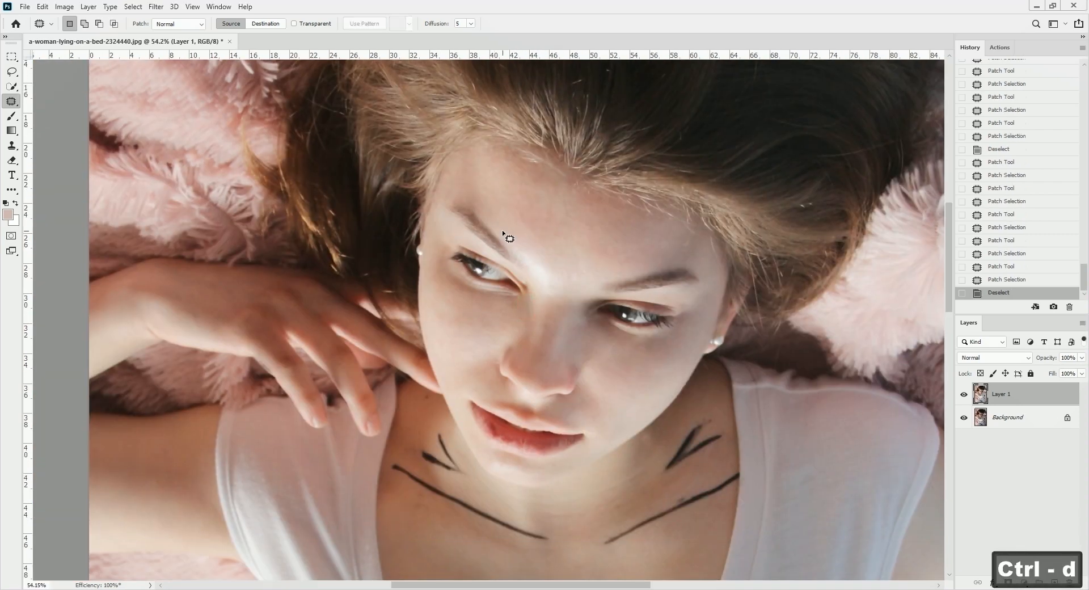
# Patch the mole on the shoulder beside the fingertips with clean skin.
pyautogui.moveTo(431, 396); pyautogui.dragTo(505, 297)
pyautogui.moveTo(494, 307); pyautogui.dragTo(520, 340)
pyautogui.moveTo(523, 345); pyautogui.dragTo(397, 349)
# Patch the vertical black line on the chest with the clean skin beside it, and drop the selection.
pyautogui.moveTo(535, 465); pyautogui.dragTo(485, 348)
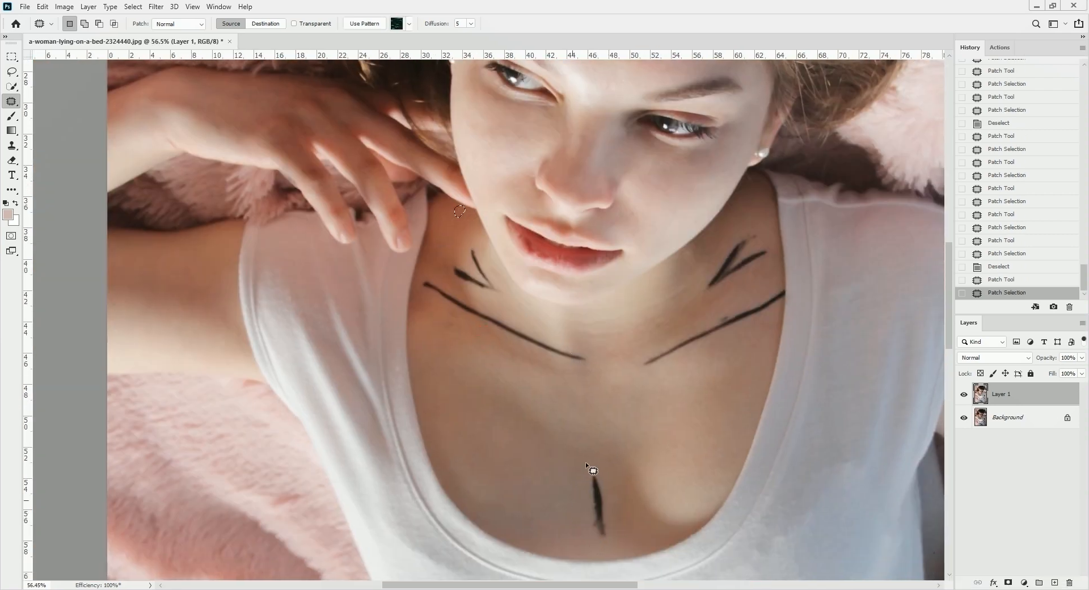
pyautogui.moveTo(562, 439); pyautogui.dragTo(529, 313)
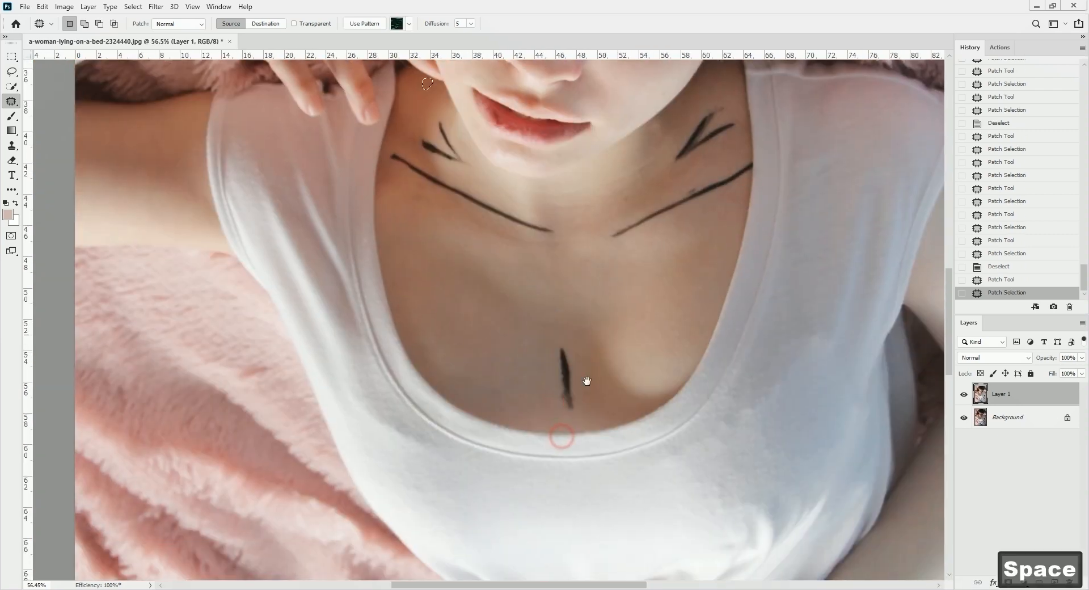
pyautogui.moveTo(569, 395); pyautogui.dragTo(591, 377)
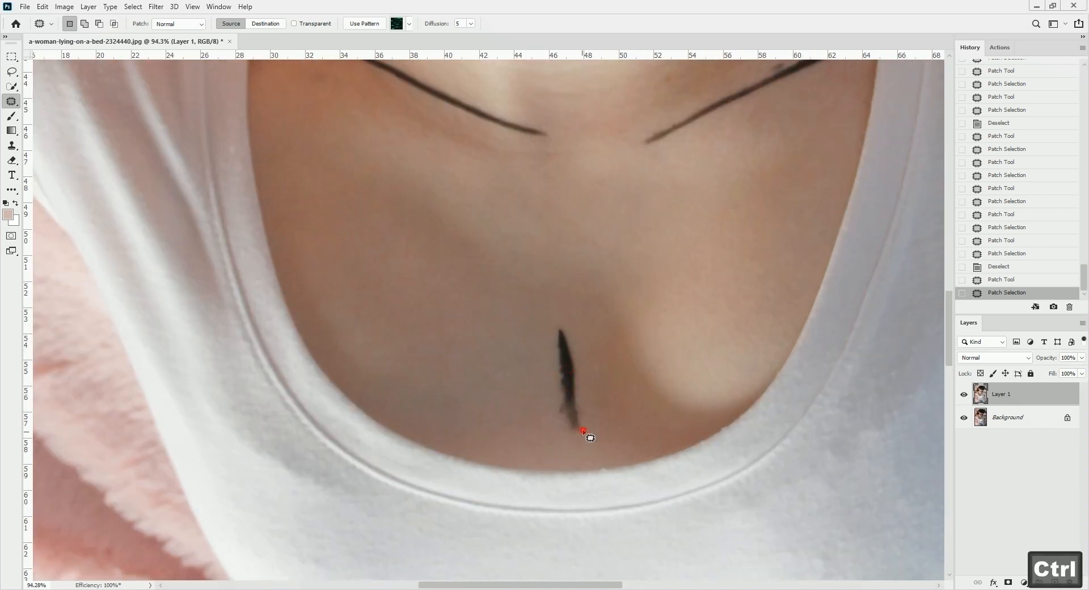
pyautogui.moveTo(583, 431)
pyautogui.mouseDown()
pyautogui.moveTo(544, 332)
pyautogui.moveTo(521, 356)
pyautogui.mouseUp()
pyautogui.hotkey('ctrl', 'd')
# Patch the long black line on the right collarbone with the clean skin below it, and drop the selection.
pyautogui.moveTo(560, 246); pyautogui.dragTo(497, 385)
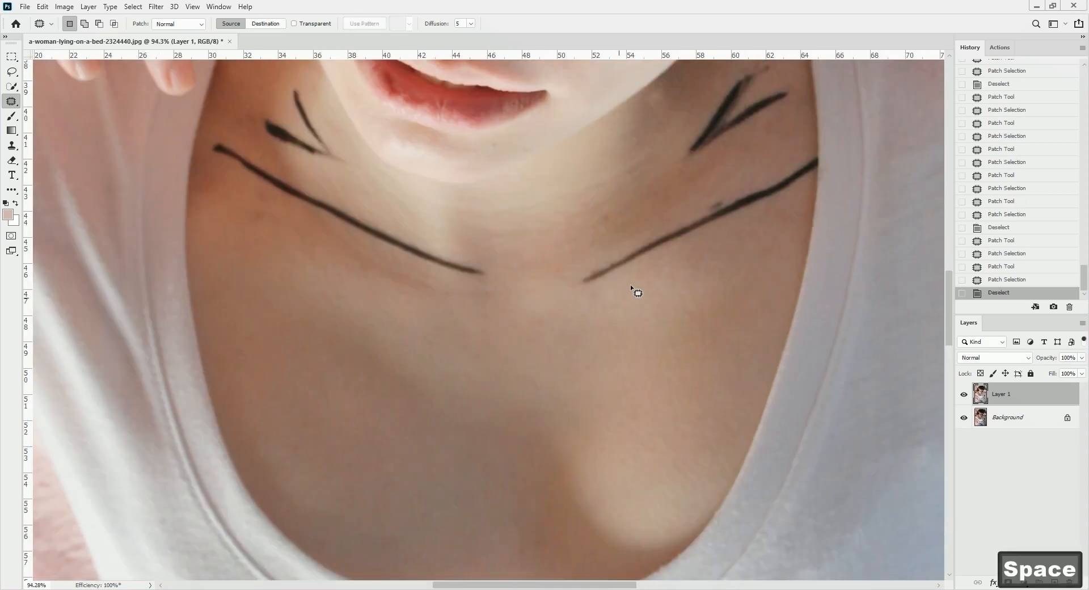
pyautogui.moveTo(719, 194); pyautogui.dragTo(804, 156)
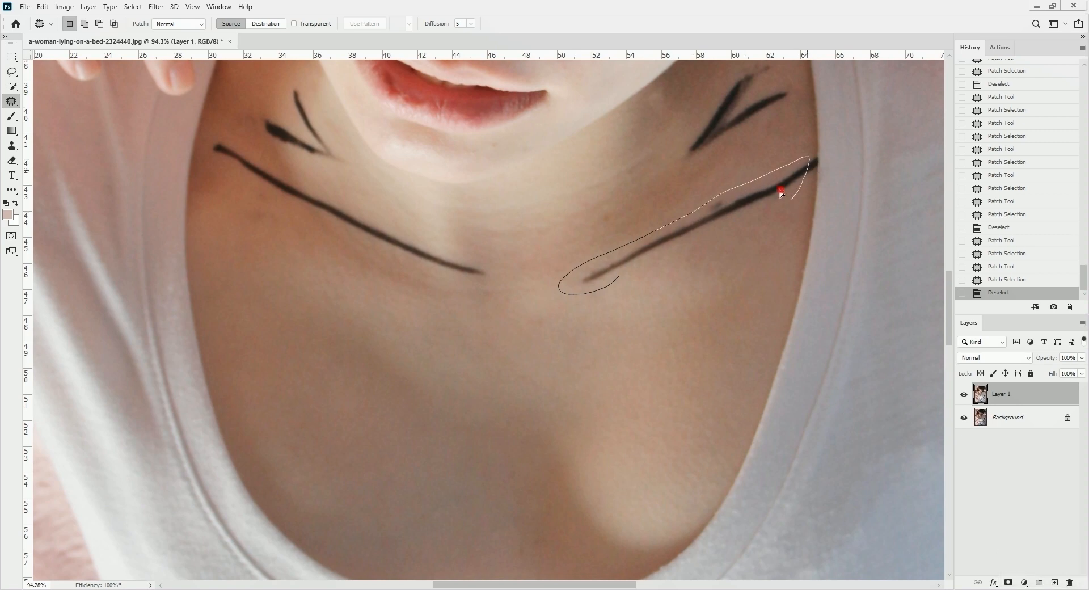
pyautogui.moveTo(781, 190); pyautogui.dragTo(756, 248)
pyautogui.hotkey('ctrl', 'd')
# Patch the V-shaped black marks on the right side of the neck and a nearby flaw with clean skin.
pyautogui.moveTo(746, 162); pyautogui.dragTo(676, 307)
pyautogui.moveTo(629, 281); pyautogui.dragTo(656, 277)
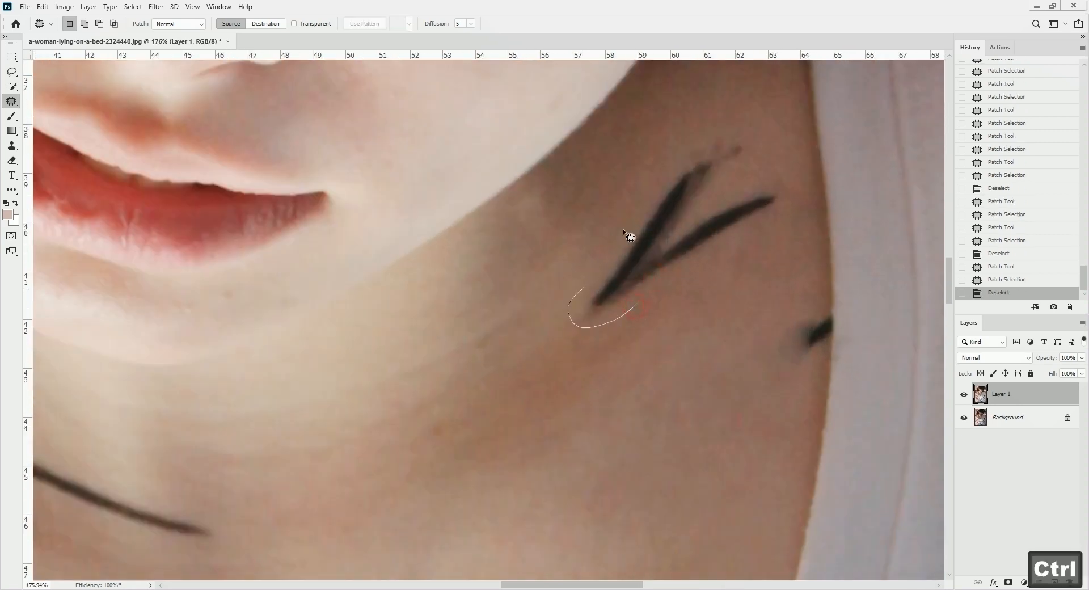
pyautogui.moveTo(623, 229)
pyautogui.mouseDown()
pyautogui.moveTo(757, 135)
pyautogui.moveTo(770, 217)
pyautogui.moveTo(624, 314)
pyautogui.mouseUp()
pyautogui.moveTo(757, 190); pyautogui.dragTo(626, 383)
pyautogui.click(451, 454)
pyautogui.moveTo(455, 451); pyautogui.dragTo(452, 419)
pyautogui.moveTo(443, 436); pyautogui.dragTo(518, 396)
# Drop the selection and clone clean skin over the black mark where the neck meets the right neckline edge, using a size 30 brush.
pyautogui.moveTo(870, 303); pyautogui.dragTo(646, 328)
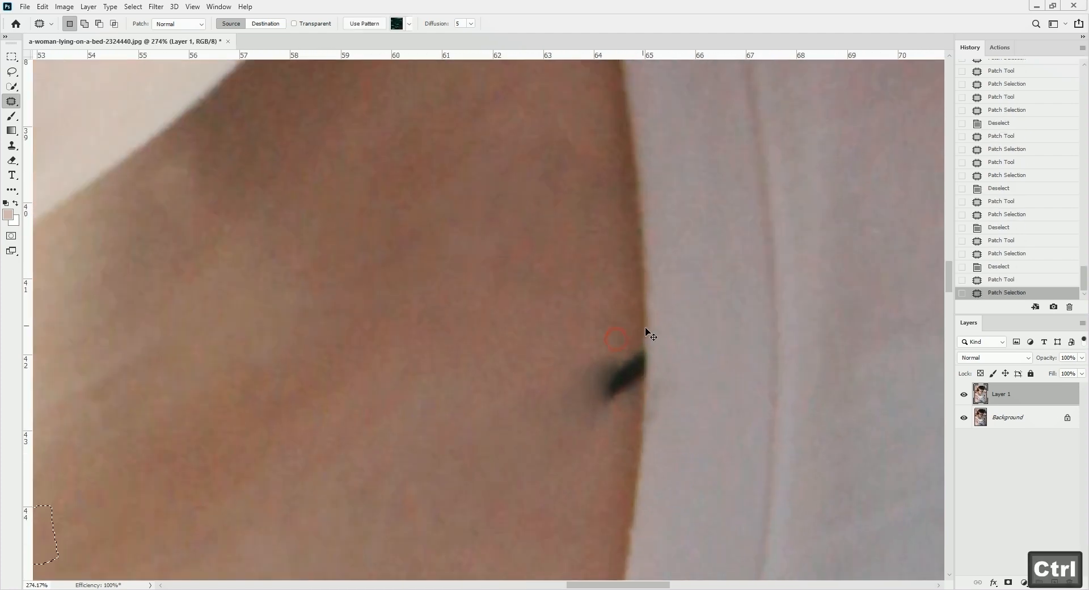
pyautogui.hotkey('ctrl', 'd')
pyautogui.press('s')
pyautogui.press(']')
pyautogui.press(']')
pyautogui.press(']')
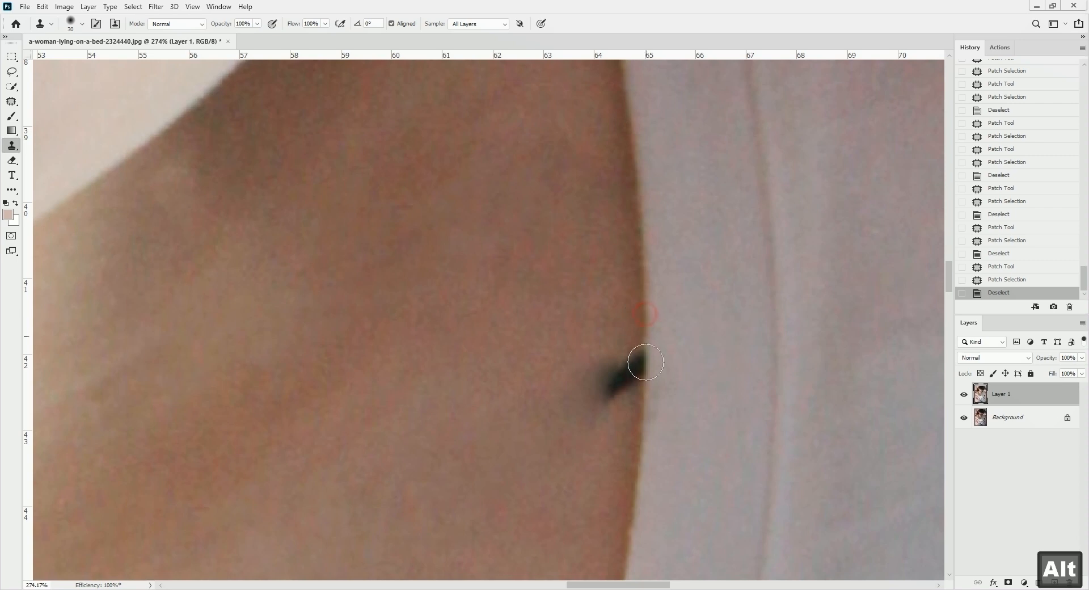
pyautogui.click(638, 363)
pyautogui.click(628, 370)
pyautogui.click(615, 373)
pyautogui.click(609, 372)
pyautogui.click(614, 378)
pyautogui.click(619, 386)
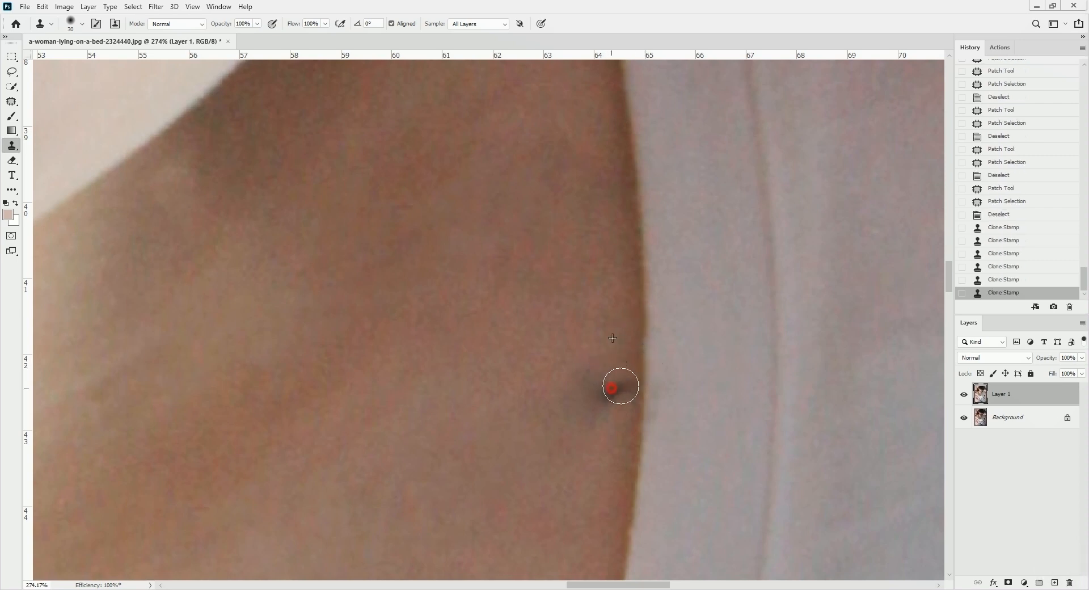
pyautogui.click(620, 389)
pyautogui.click(605, 384)
# Patch the leftover dark smudge beside the right neckline edge with nearby clean skin.
pyautogui.moveTo(538, 358); pyautogui.dragTo(443, 335)
pyautogui.moveTo(513, 314)
pyautogui.mouseDown()
pyautogui.moveTo(550, 305)
pyautogui.moveTo(657, 326)
pyautogui.mouseUp()
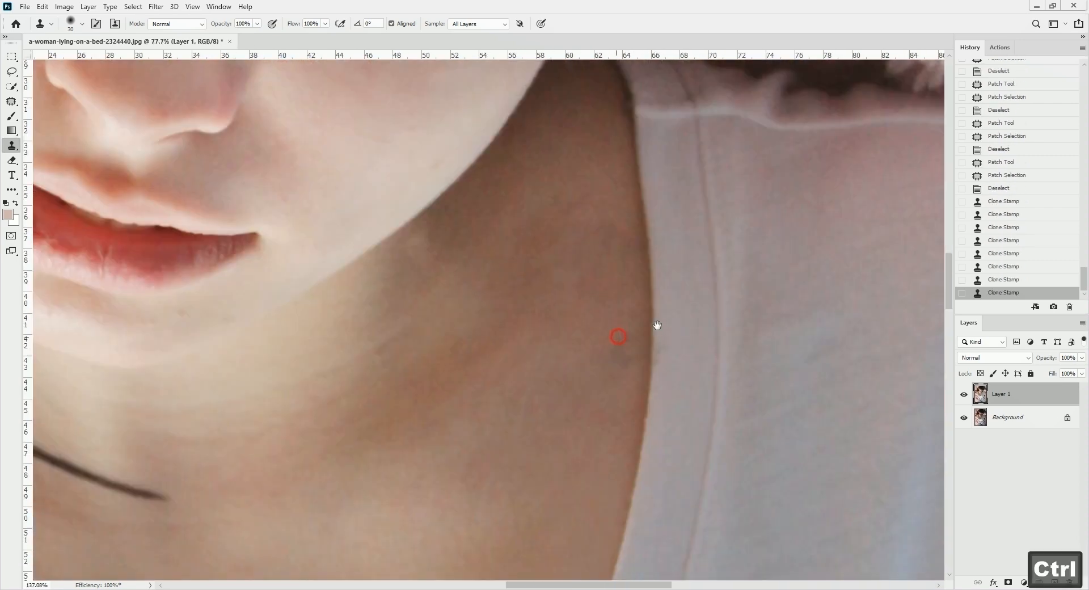
pyautogui.press('j')
pyautogui.moveTo(618, 378)
pyautogui.mouseDown()
pyautogui.moveTo(607, 341)
pyautogui.moveTo(621, 378)
pyautogui.mouseUp()
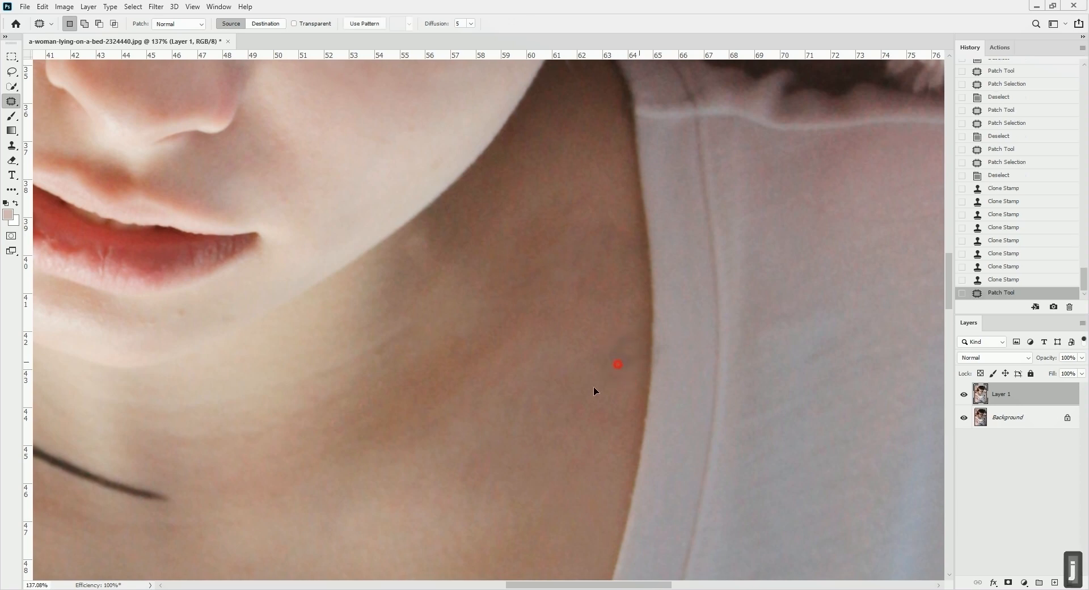
# Patch the long diagonal black line on the left side of the neck with the skin below it, and drop the selection.
pyautogui.moveTo(507, 353); pyautogui.dragTo(684, 320)
pyautogui.moveTo(429, 366); pyautogui.dragTo(720, 347)
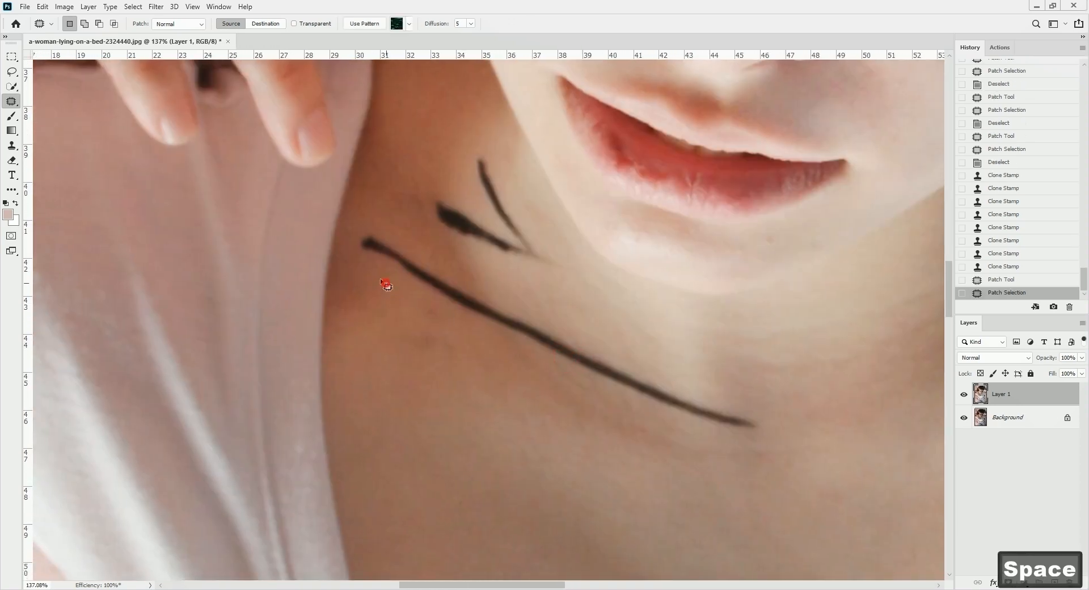
pyautogui.moveTo(420, 250)
pyautogui.mouseDown()
pyautogui.moveTo(607, 346)
pyautogui.moveTo(728, 388)
pyautogui.mouseUp()
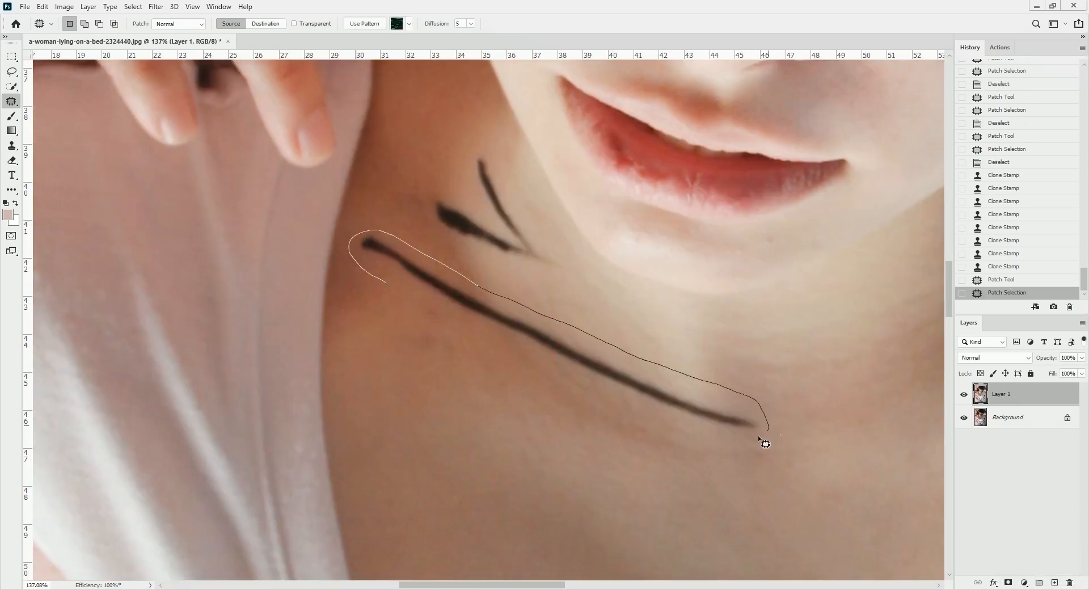
pyautogui.moveTo(759, 437); pyautogui.dragTo(755, 444)
pyautogui.moveTo(679, 406); pyautogui.dragTo(686, 496)
pyautogui.hotkey('ctrl', 'd')
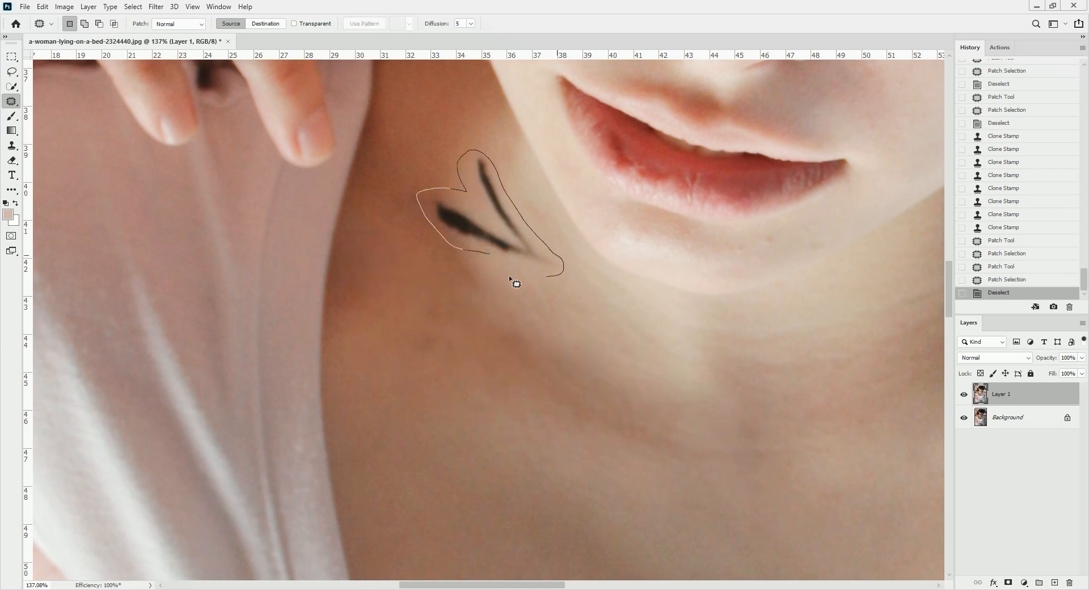
# Patch the V-shaped black marks on the left side of the neck and the dark spot beside them with clean skin.
pyautogui.moveTo(509, 275); pyautogui.dragTo(491, 256)
pyautogui.moveTo(491, 236)
pyautogui.mouseDown()
pyautogui.moveTo(498, 284)
pyautogui.moveTo(557, 339)
pyautogui.moveTo(629, 357)
pyautogui.moveTo(578, 317)
pyautogui.mouseUp()
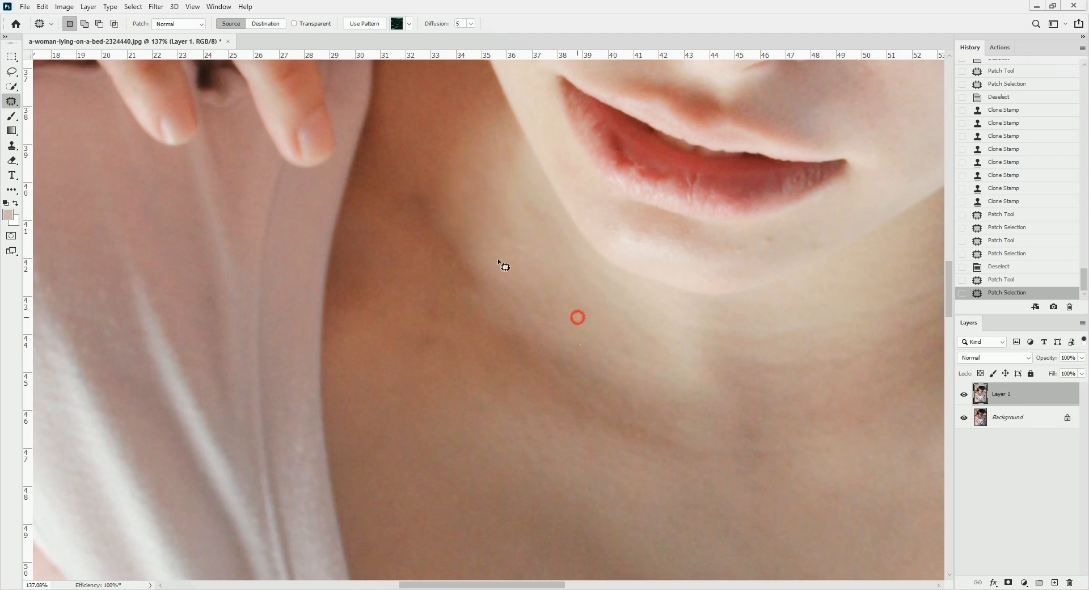
pyautogui.moveTo(408, 224)
pyautogui.mouseDown()
pyautogui.moveTo(431, 163)
pyautogui.moveTo(408, 222)
pyautogui.mouseUp()
pyautogui.moveTo(433, 211)
pyautogui.mouseDown()
pyautogui.moveTo(408, 233)
pyautogui.moveTo(409, 255)
pyautogui.mouseUp()
# Patch the remaining dark blotches on the left side of the neck near the shirt strap, and drop the selection.
pyautogui.hotkey('ctrl', 'space')
pyautogui.moveTo(432, 273)
pyautogui.mouseDown()
pyautogui.moveTo(446, 201)
pyautogui.moveTo(453, 266)
pyautogui.mouseUp()
pyautogui.click(459, 236)
pyautogui.moveTo(445, 239); pyautogui.dragTo(447, 394)
pyautogui.moveTo(434, 279)
pyautogui.mouseDown()
pyautogui.moveTo(435, 316)
pyautogui.moveTo(435, 281)
pyautogui.mouseUp()
pyautogui.moveTo(431, 300); pyautogui.dragTo(456, 292)
pyautogui.moveTo(431, 216)
pyautogui.mouseDown()
pyautogui.moveTo(411, 231)
pyautogui.moveTo(430, 218)
pyautogui.mouseUp()
pyautogui.moveTo(417, 232)
pyautogui.mouseDown()
pyautogui.moveTo(455, 265)
pyautogui.moveTo(422, 270)
pyautogui.mouseUp()
pyautogui.hotkey('ctrl', 'space')
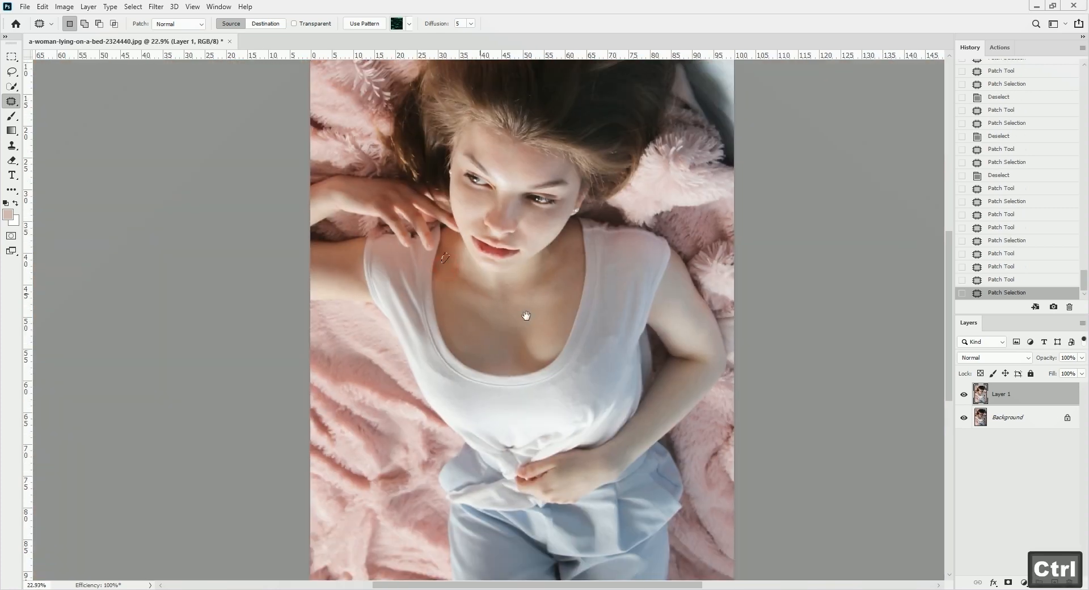
pyautogui.hotkey('ctrl', 'd')
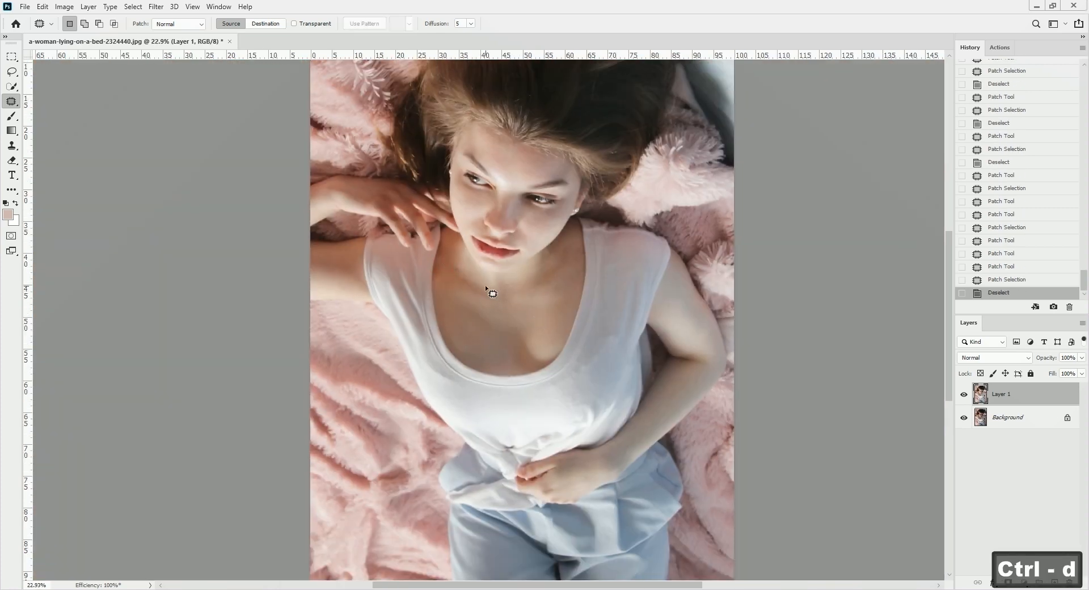
# Rotate the whole image by 180 degrees.
pyautogui.click(64, 6)
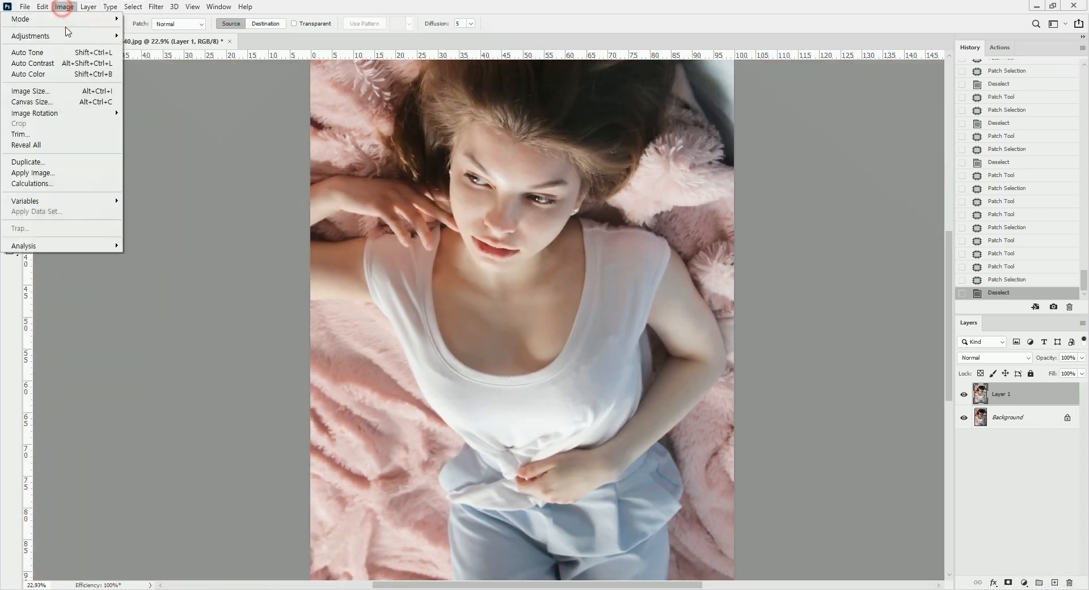
pyautogui.moveTo(102, 112)
pyautogui.click(139, 112)
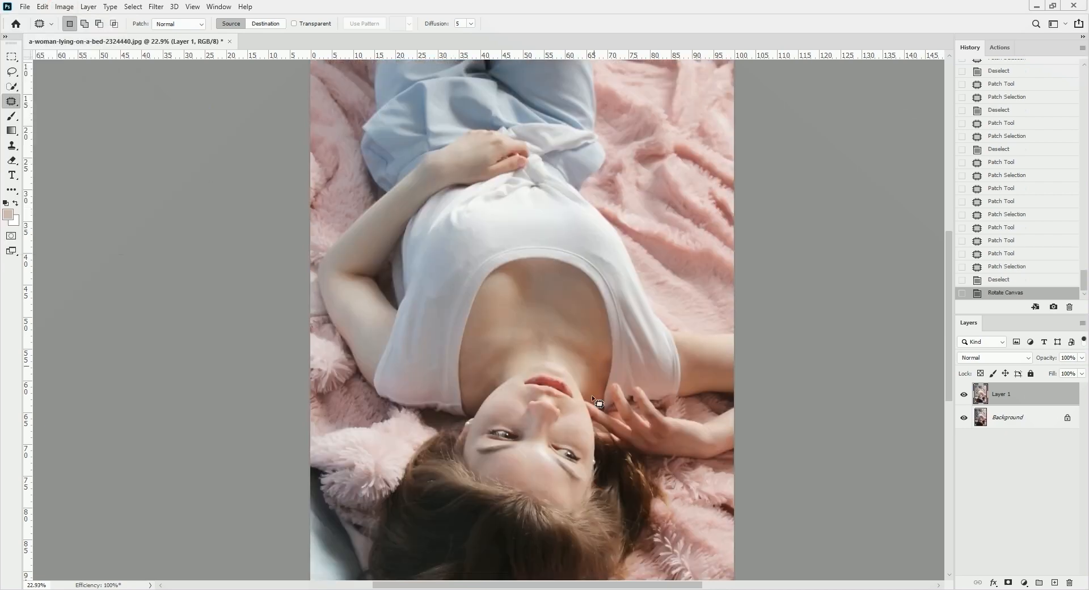
pyautogui.press('space')
pyautogui.moveTo(566, 368); pyautogui.dragTo(559, 315)
pyautogui.scroll(6, 502, 304)
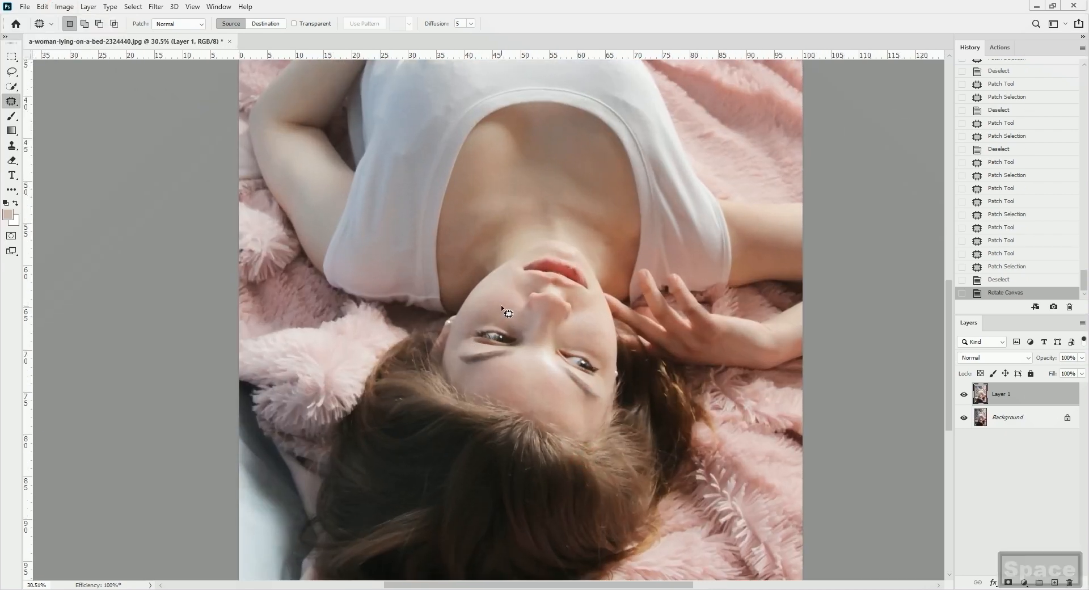
pyautogui.hotkey('ctrl', 'space')
pyautogui.moveTo(572, 279)
pyautogui.mouseDown()
pyautogui.moveTo(539, 286)
pyautogui.moveTo(556, 314)
pyautogui.mouseUp()
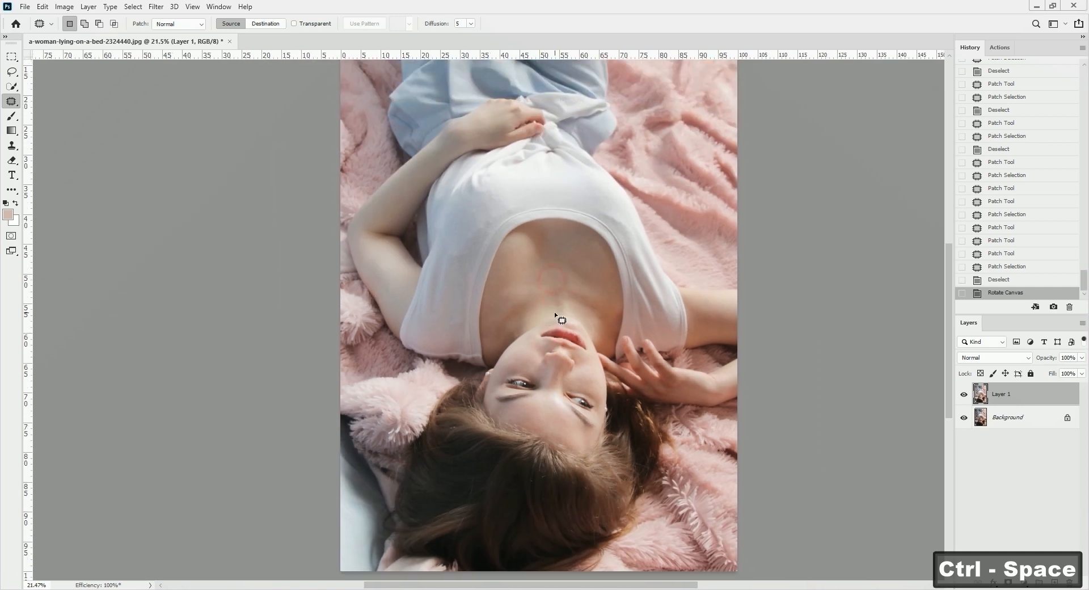
# Duplicate Layer 1 and brighten the copy with Curves, using an RGB point at input 119 and output 135.
pyautogui.press('l')
pyautogui.scroll(-1, 554, 312)
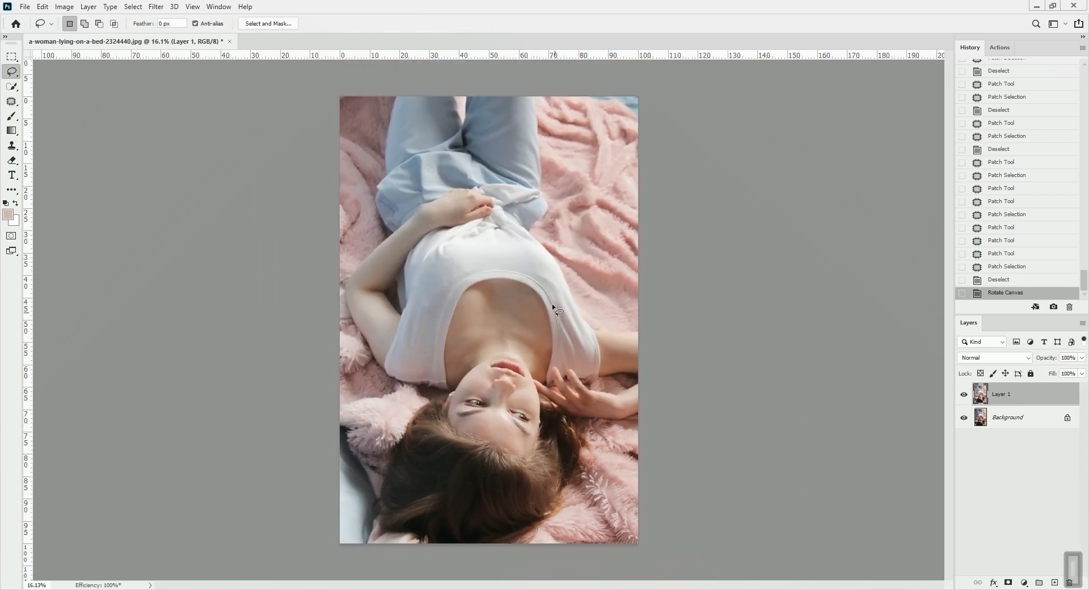
pyautogui.hotkey('ctrl', 'j')
pyautogui.hotkey('ctrl', 'm')
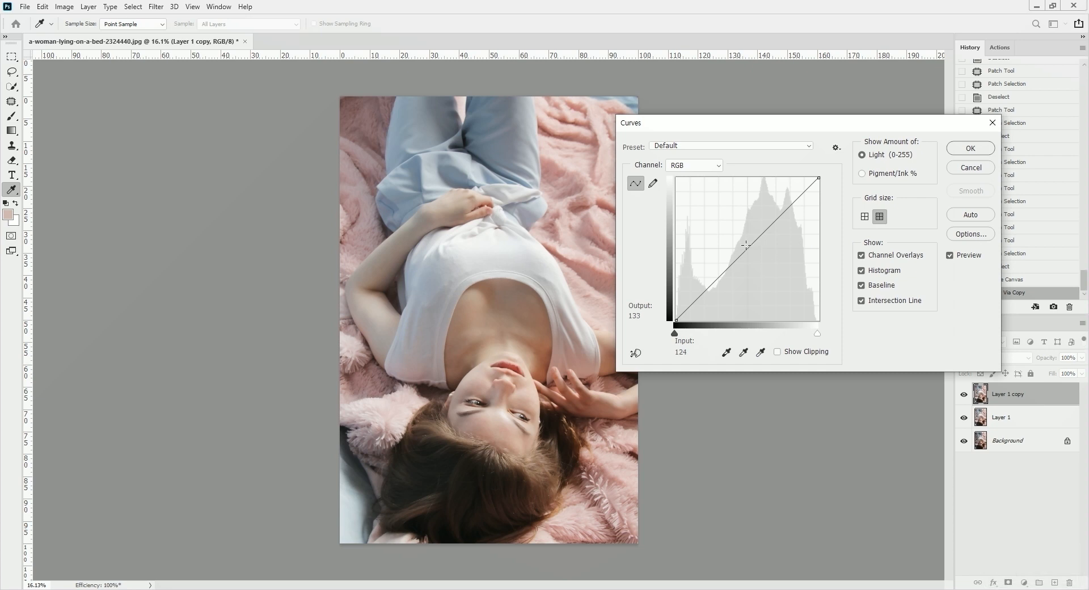
pyautogui.click(746, 245)
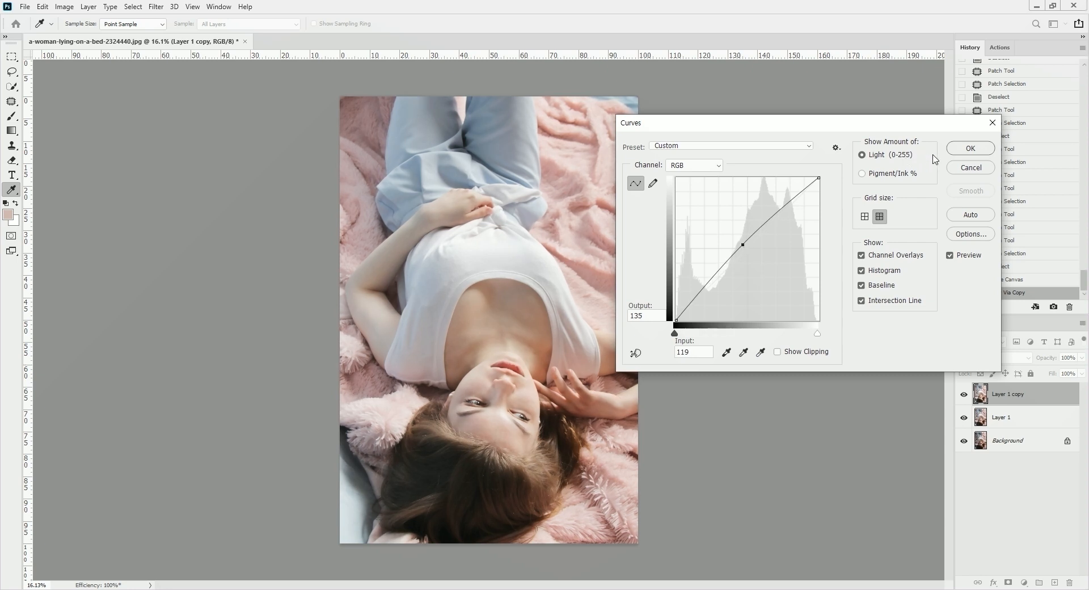
pyautogui.click(971, 148)
pyautogui.scroll(-1, 597, 271)
pyautogui.press('l')
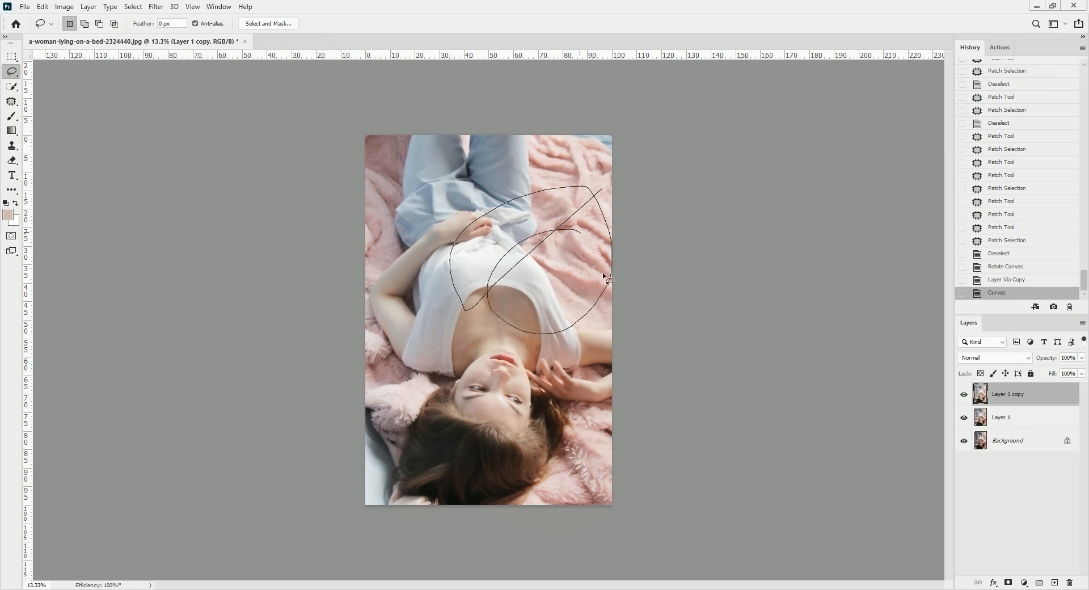
pyautogui.moveTo(604, 274); pyautogui.dragTo(606, 269)
pyautogui.click(633, 237)
# Reset the colours to default, enter Quick Mask mode and activate the Gradient tool.
pyautogui.press('d')
pyautogui.press('q')
pyautogui.press('g')
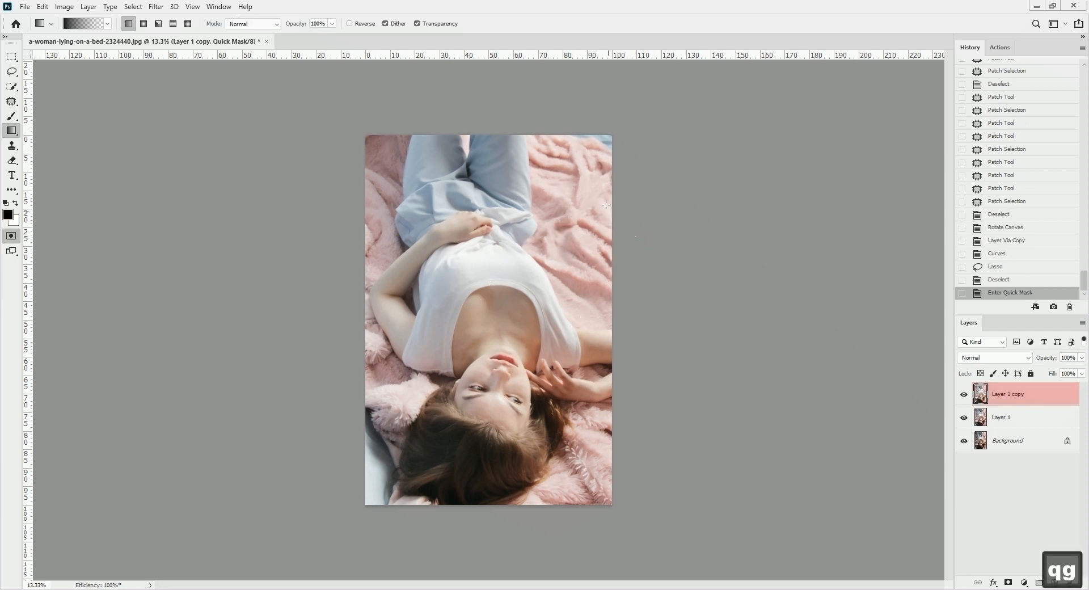
# Try a linear and a diamond gradient across the photo in the quick mask, undoing each.
pyautogui.moveTo(521, 240); pyautogui.dragTo(391, 296)
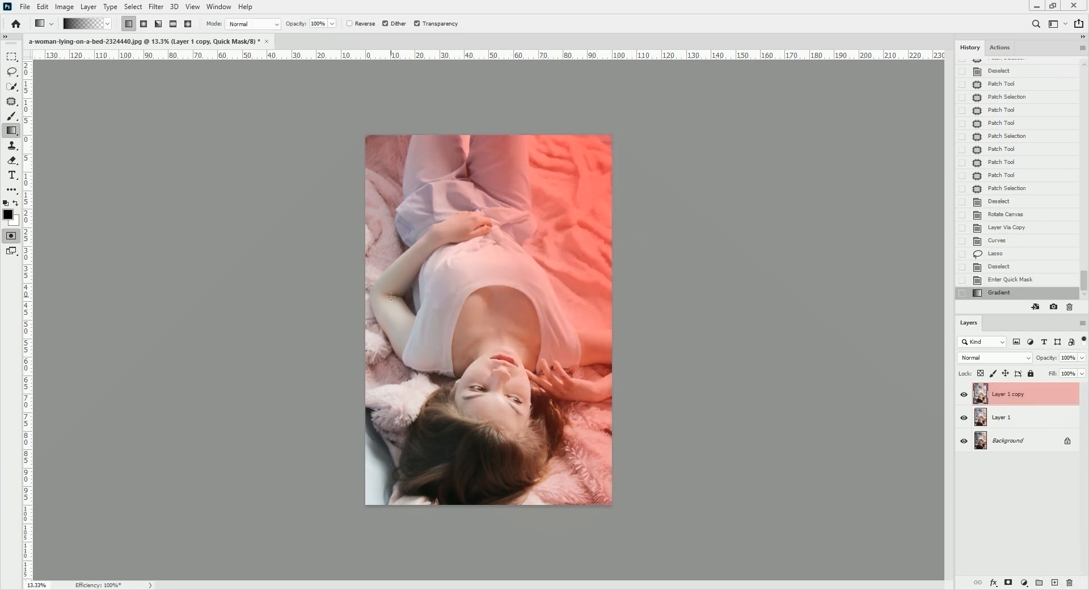
pyautogui.hotkey('ctrl', 'z')
pyautogui.press('[')
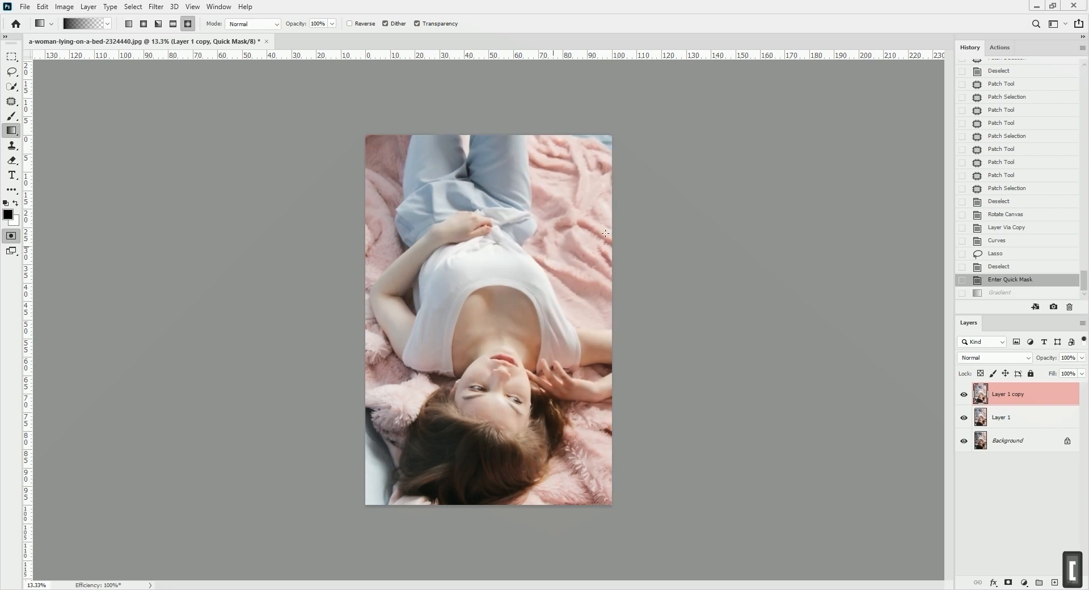
pyautogui.moveTo(576, 254); pyautogui.dragTo(386, 319)
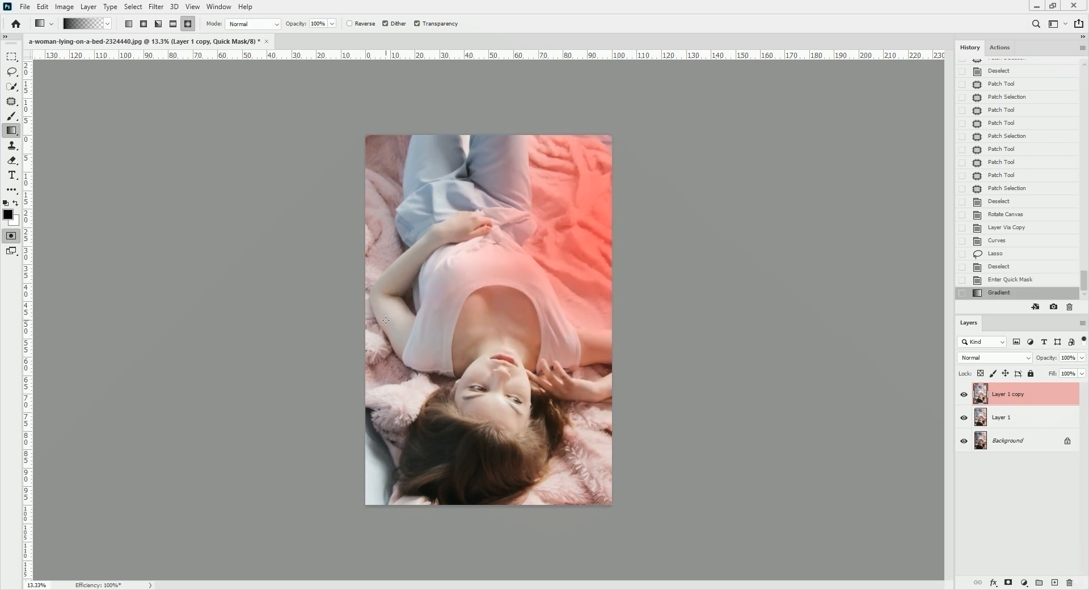
pyautogui.press(']')
pyautogui.press(']')
pyautogui.hotkey('ctrl', 'z')
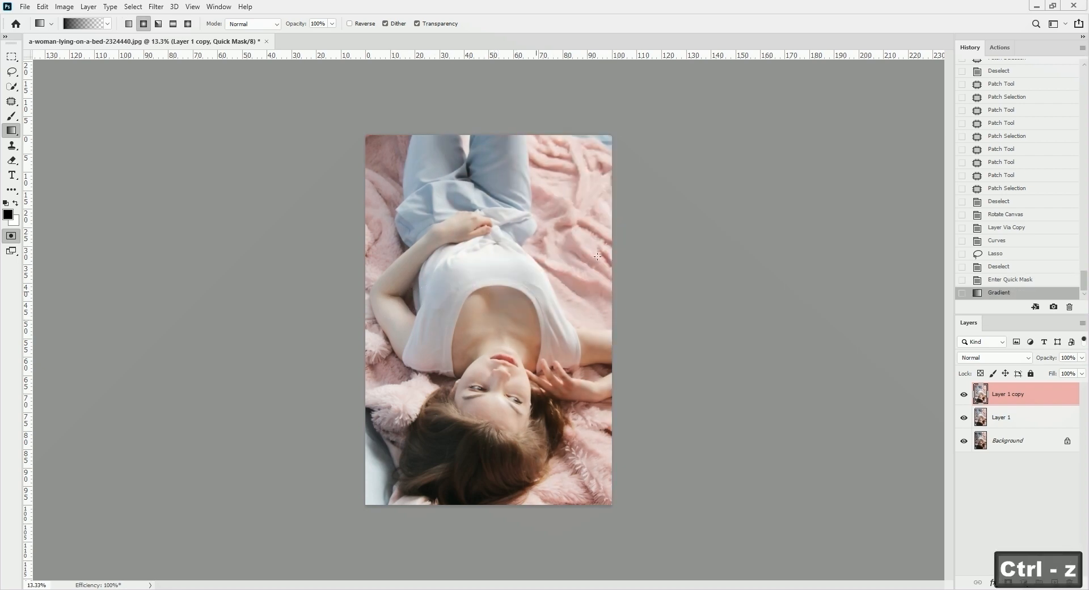
# Try a radial gradient mask from the photo's right edge as a selection, discard it, and undo a second radial attempt.
pyautogui.moveTo(395, 334); pyautogui.dragTo(395, 334)
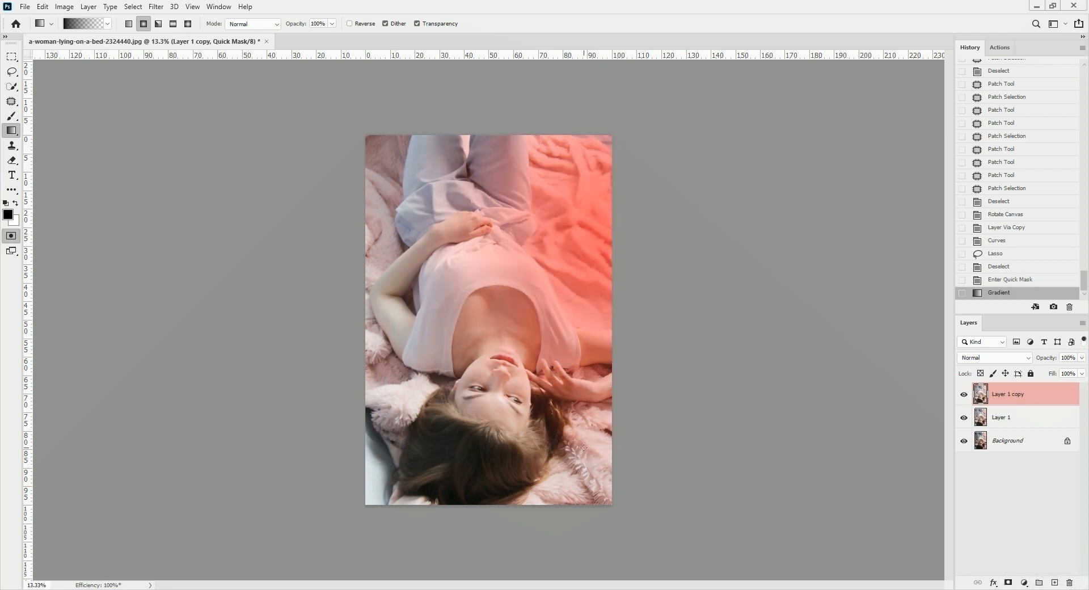
pyautogui.press('q')
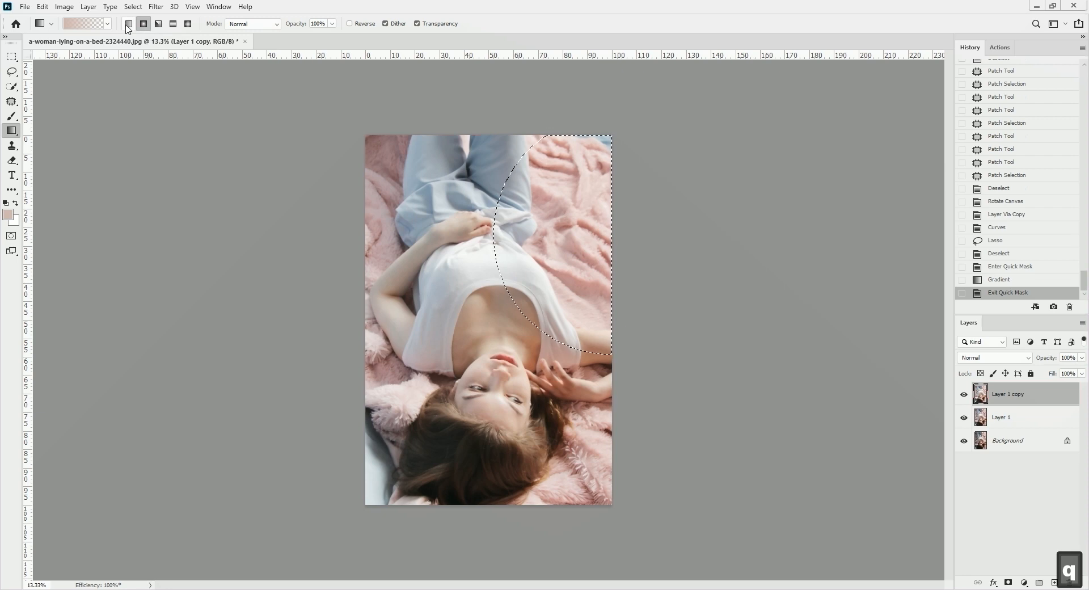
pyautogui.hotkey('ctrl', 'd')
pyautogui.press('q')
pyautogui.moveTo(497, 312); pyautogui.dragTo(620, 266)
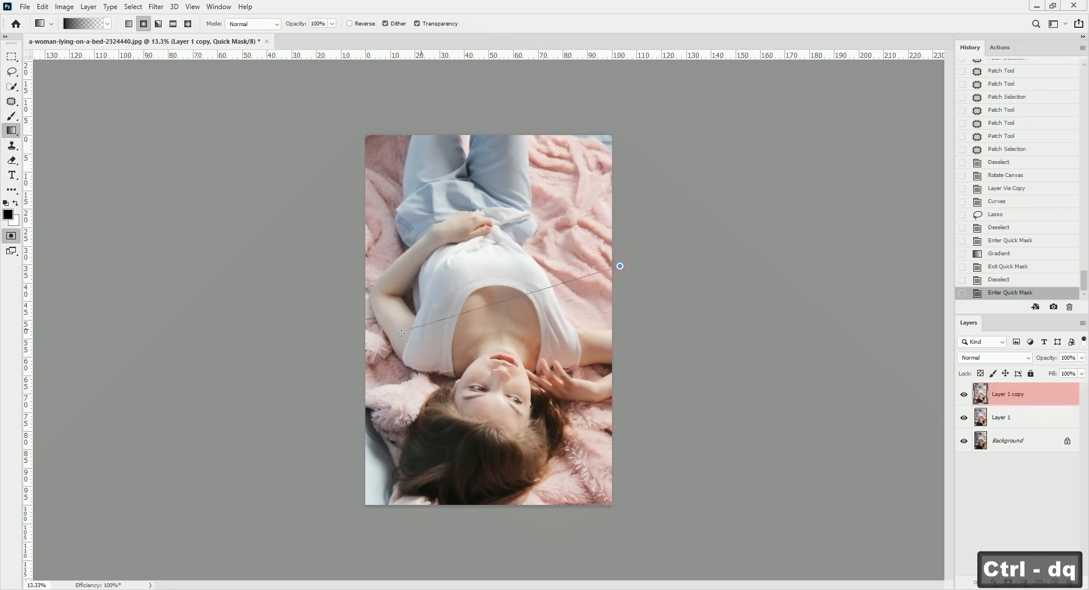
pyautogui.moveTo(401, 334); pyautogui.dragTo(402, 333)
pyautogui.hotkey('ctrl', 'z')
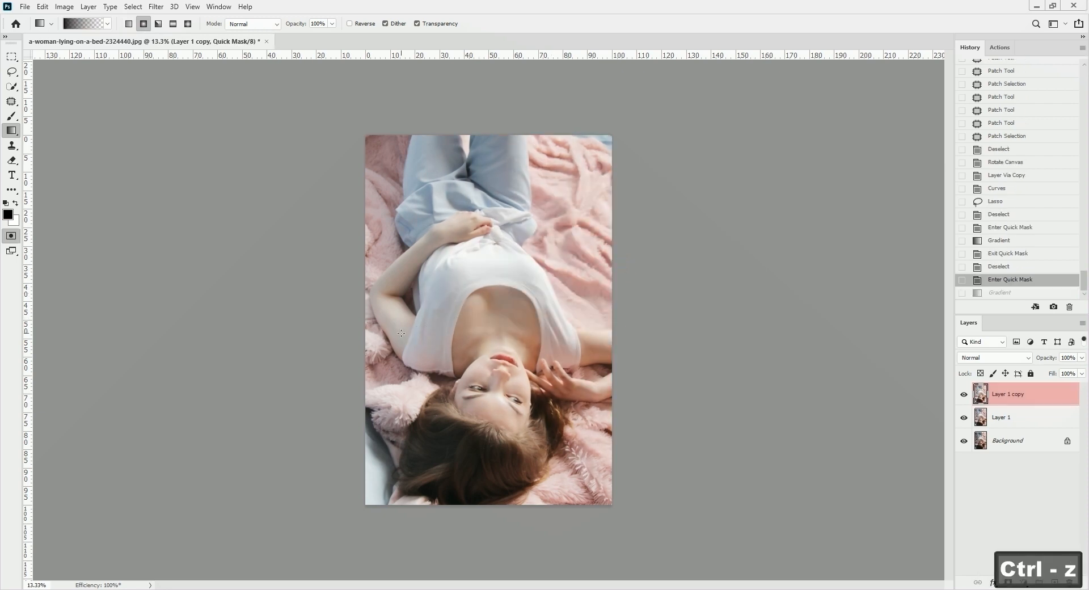
# Mask the photo with a linear gradient from its right edge to the shirt, and copy the resulting selection to a new layer.
pyautogui.press('[')
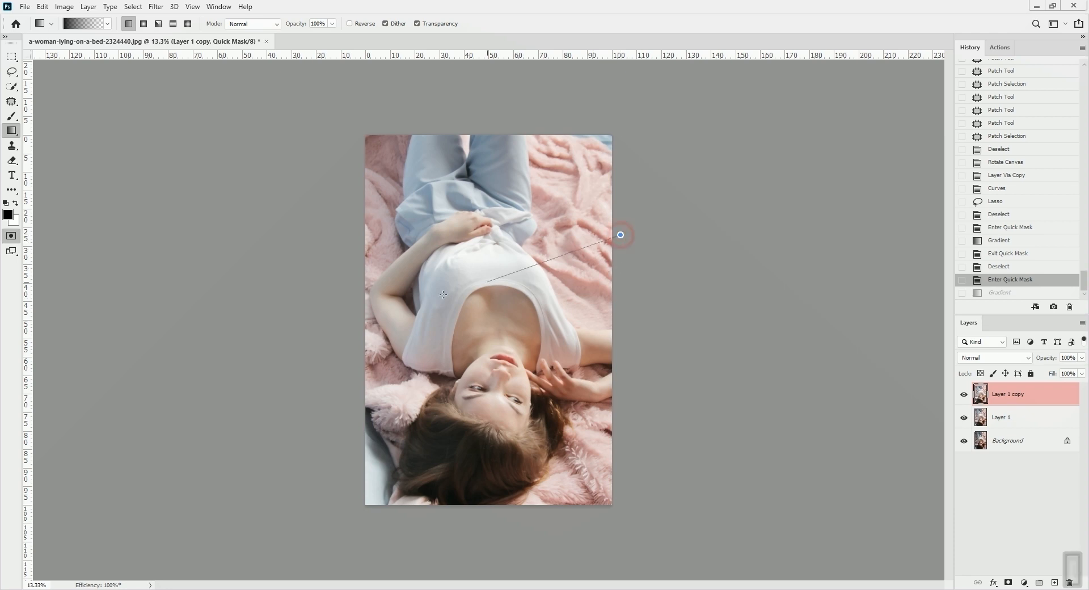
pyautogui.moveTo(540, 260); pyautogui.dragTo(434, 296)
pyautogui.press('q')
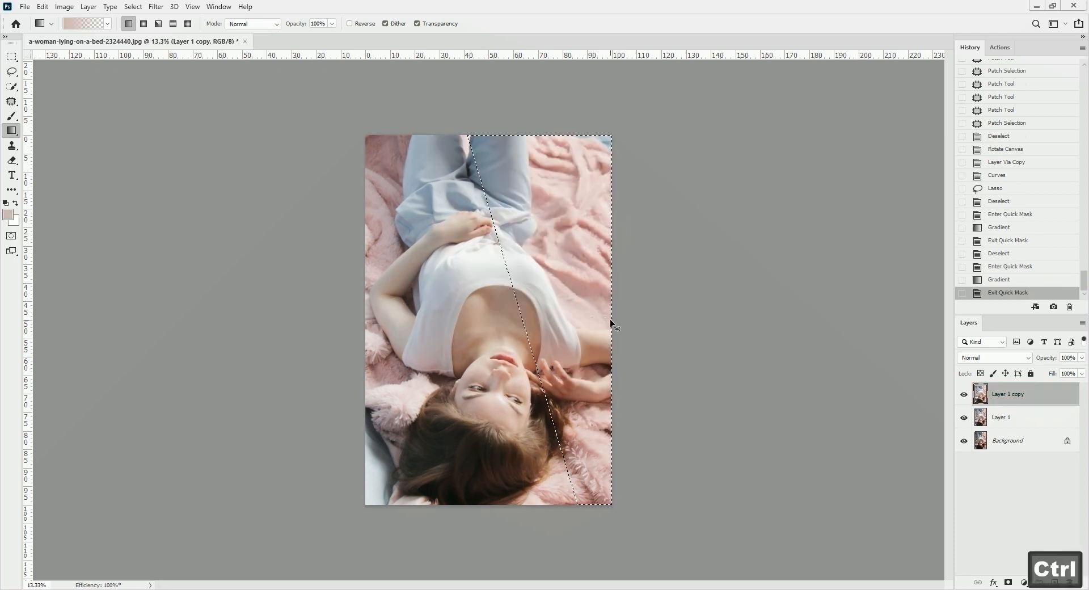
pyautogui.hotkey('ctrl', 'j')
# Warm the new gradient layer with the Camera Raw Filter by setting Temperature to +10.
pyautogui.hotkey('ctrl', 'shift', 'a')
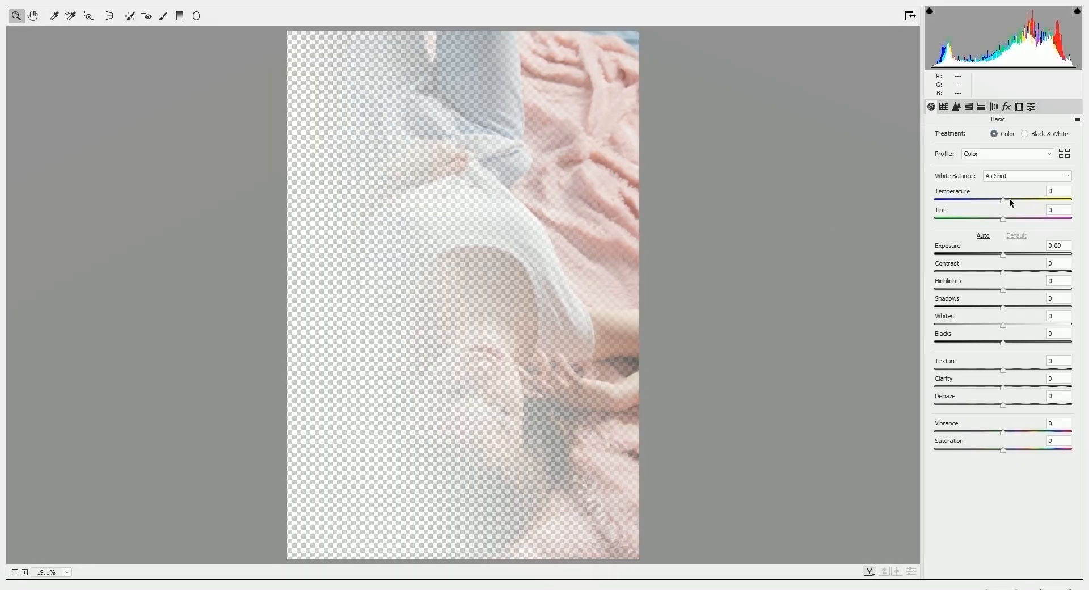
pyautogui.click(1010, 200)
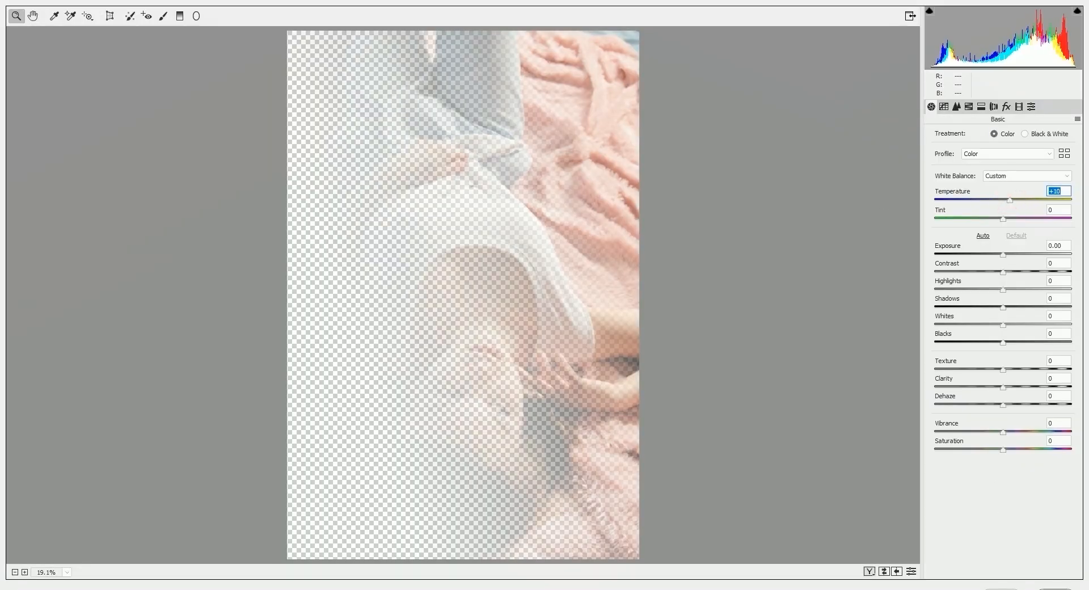
pyautogui.press('Return')
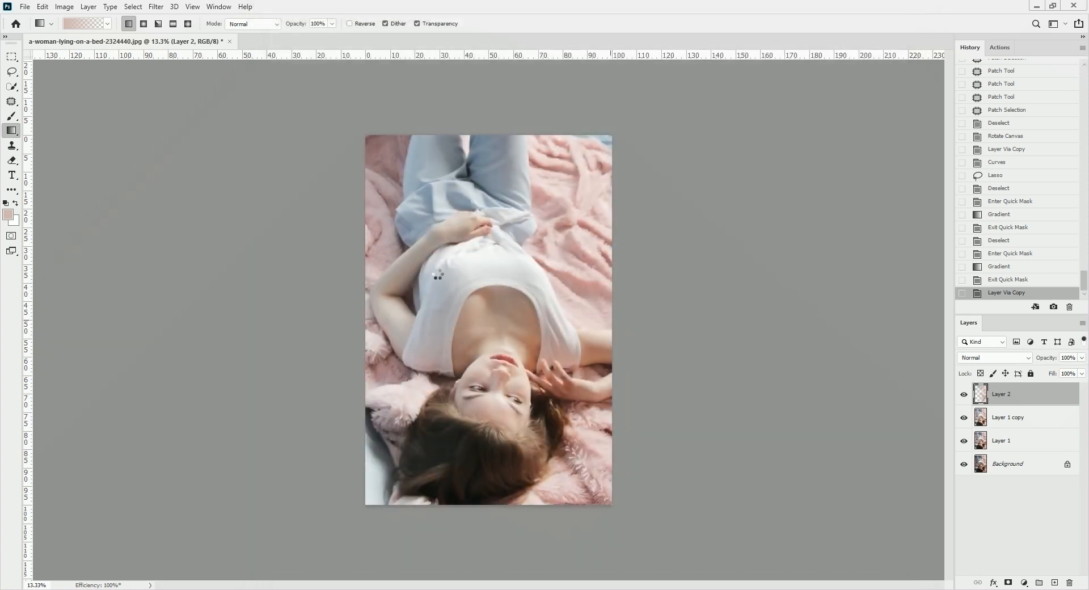
pyautogui.scroll(2, 506, 321)
pyautogui.scroll(-5, 506, 322)
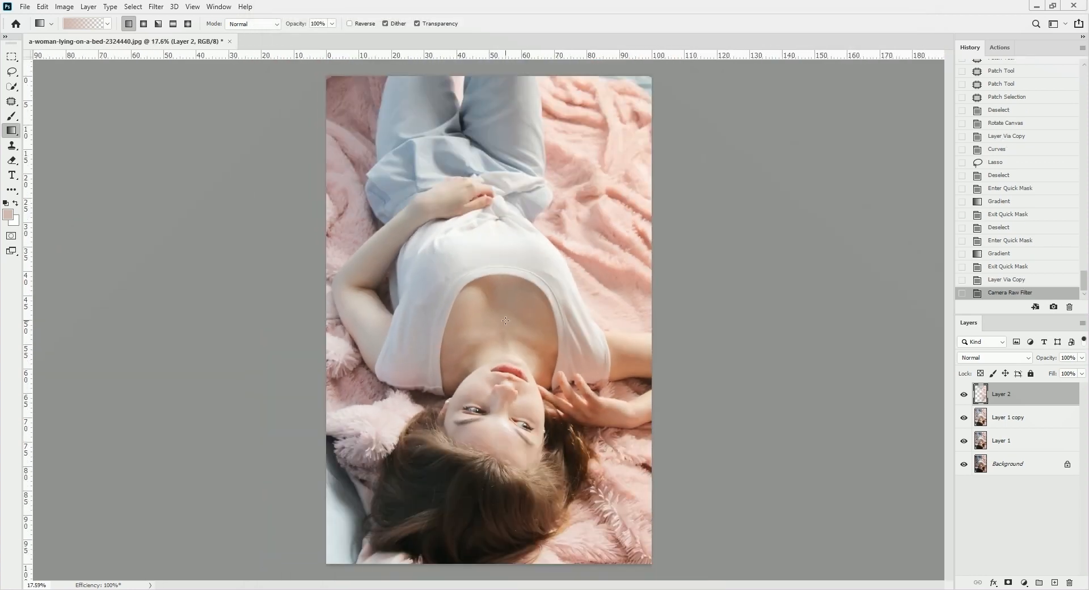
pyautogui.press('l')
pyautogui.scroll(-1, 502, 318)
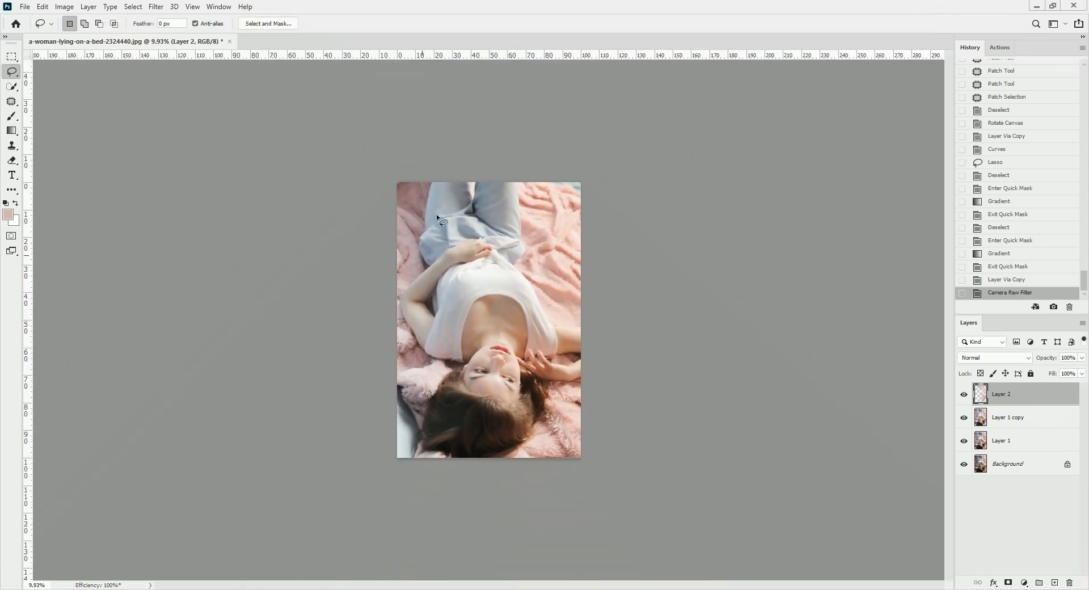
# Merge the warmed layer down and draw a linear quick-mask gradient from the photo's left edge in across the body.
pyautogui.scroll(2, 459, 298)
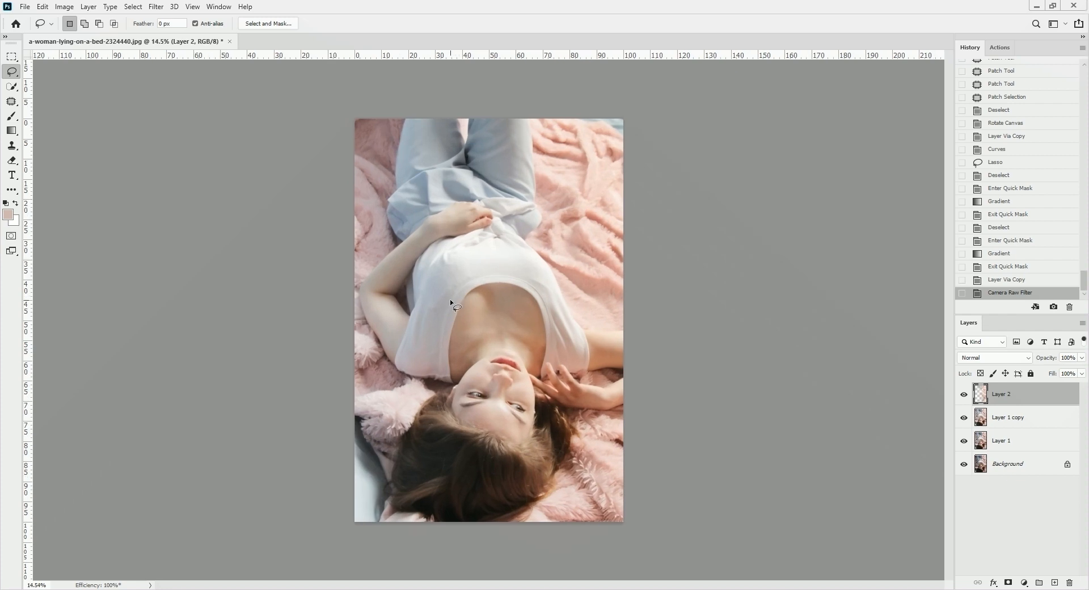
pyautogui.hotkey('ctrl', 'e')
pyautogui.press('q')
pyautogui.press('g')
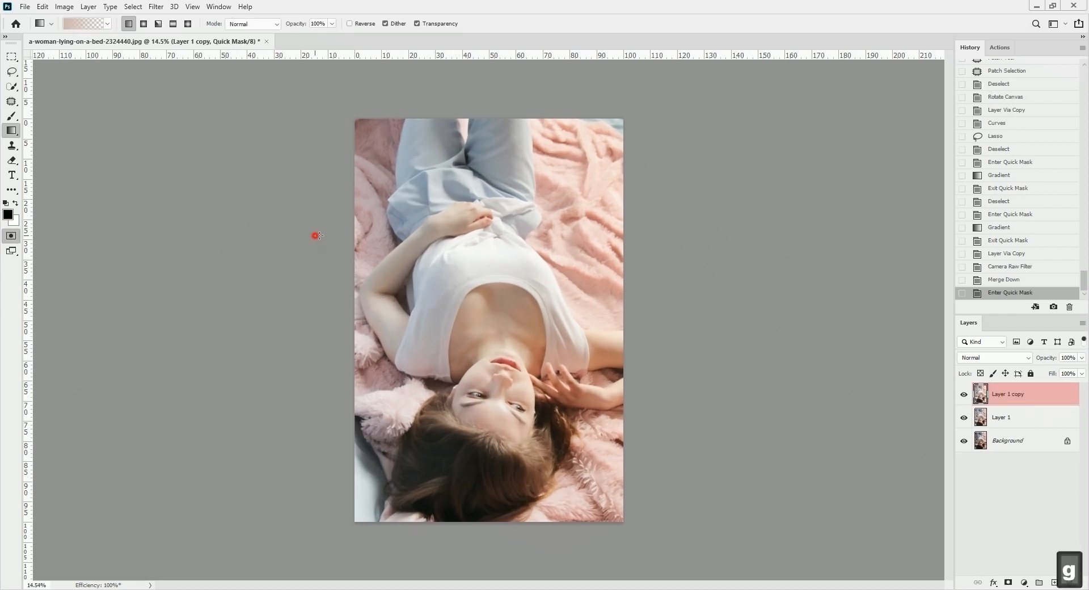
pyautogui.moveTo(353, 235); pyautogui.dragTo(533, 246)
pyautogui.scroll(-1, 402, 514)
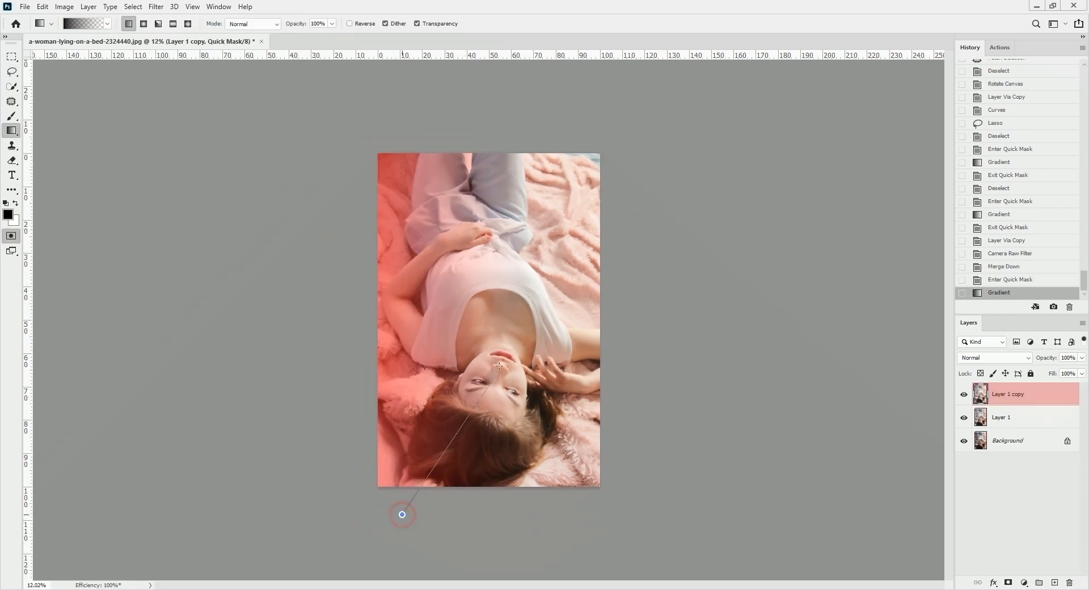
# Add two more mask gradients from the photo's lower-left side, and copy the resulting selection to a new layer.
pyautogui.moveTo(403, 515); pyautogui.dragTo(403, 515)
pyautogui.moveTo(330, 434); pyautogui.dragTo(330, 434)
pyautogui.press('q')
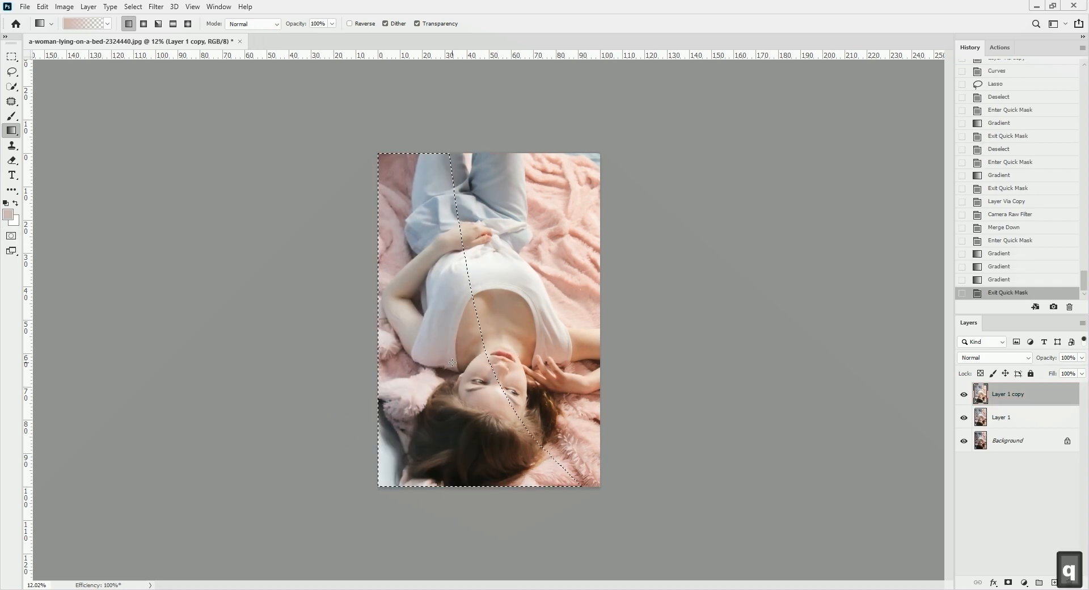
pyautogui.hotkey('ctrl', 'j')
# Adjust the white balance of the new left-side layer with the Camera Raw Filter and merge it down.
pyautogui.hotkey('ctrl', 'shift', 'a')
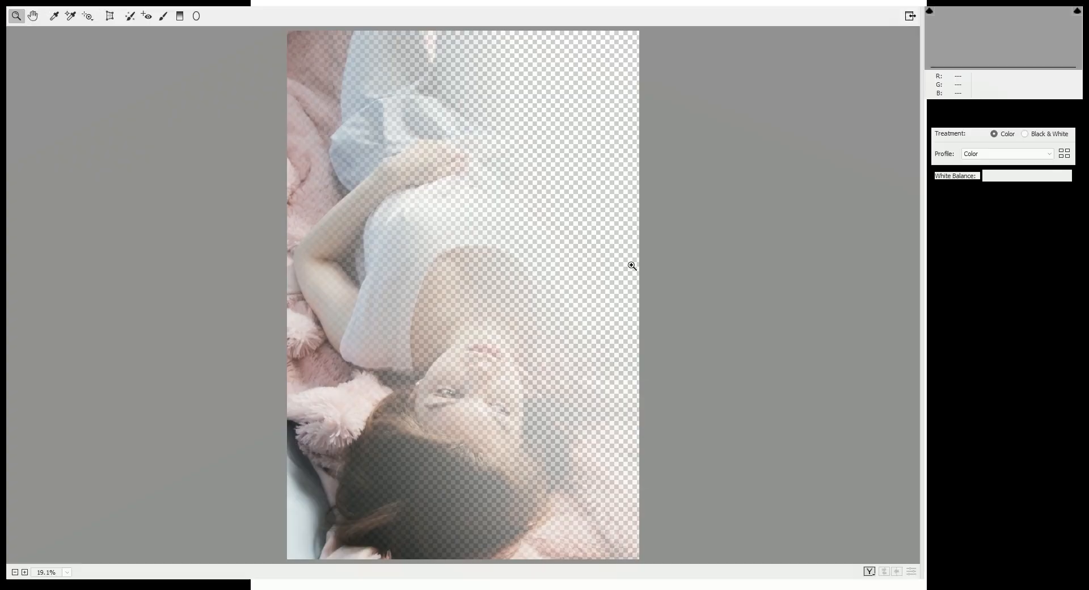
pyautogui.click(997, 199)
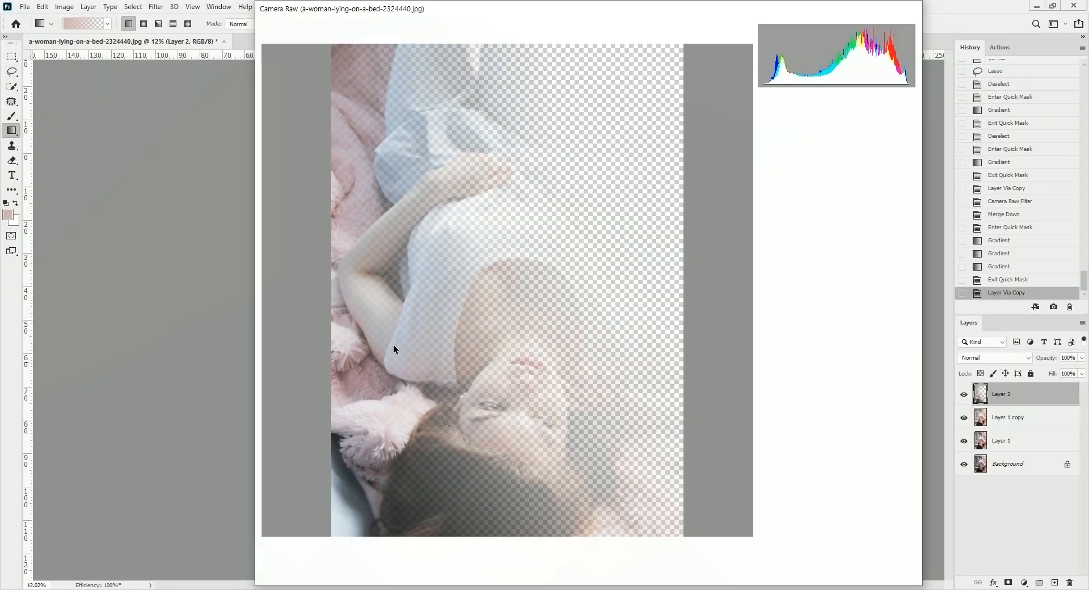
pyautogui.press('Return')
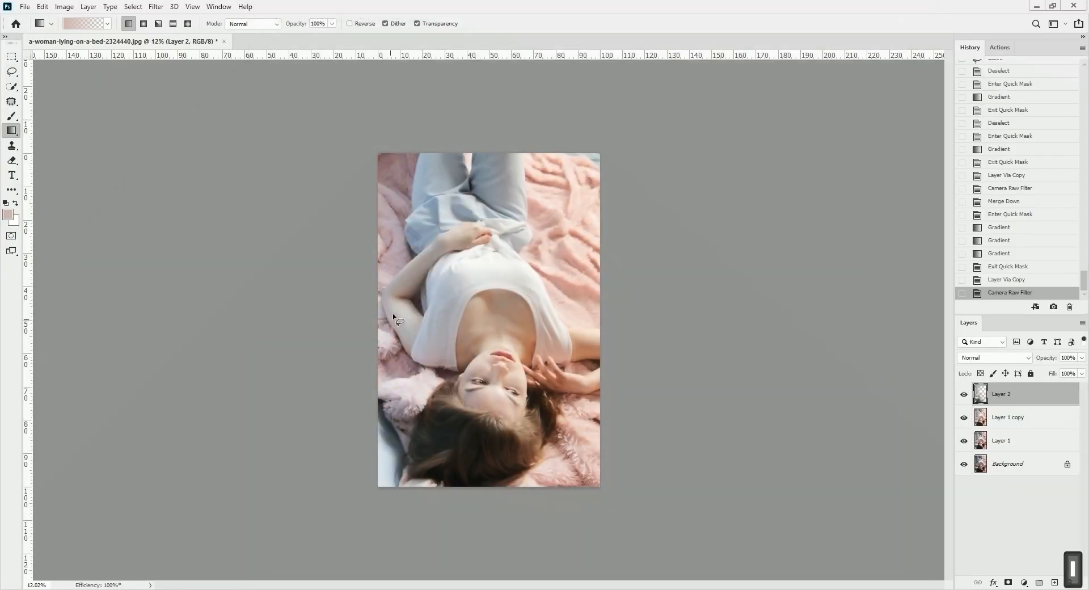
pyautogui.press('l')
pyautogui.hotkey('ctrl', '0')
pyautogui.hotkey('ctrl', 'e')
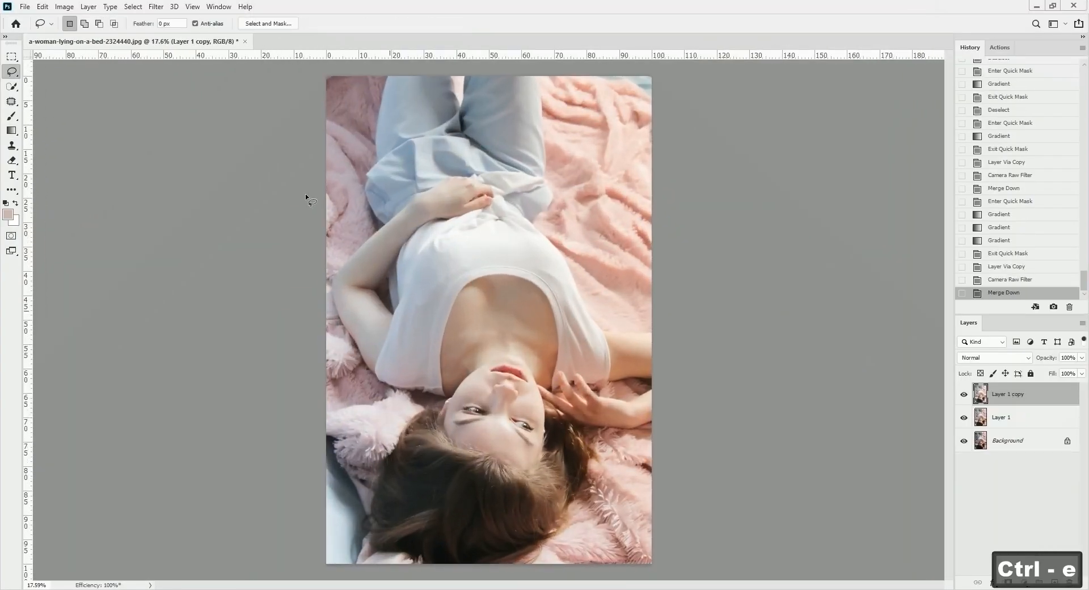
# Smooth the skin with the Portraiture filter, sampling the skin tone on the chest and outputting to a new layer.
pyautogui.click(156, 6)
pyautogui.moveTo(148, 249)
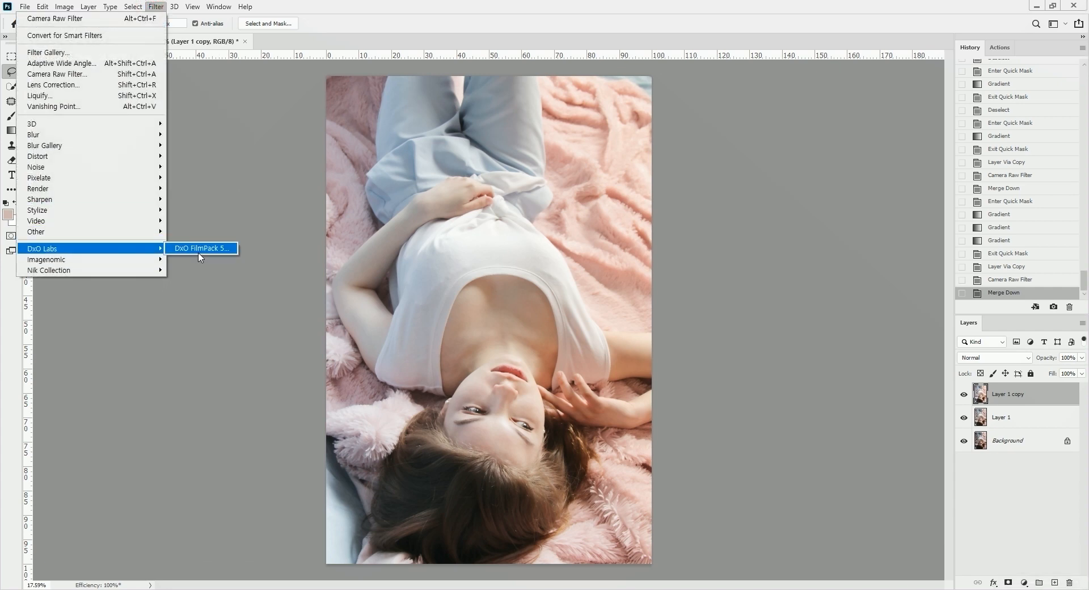
pyautogui.click(210, 299)
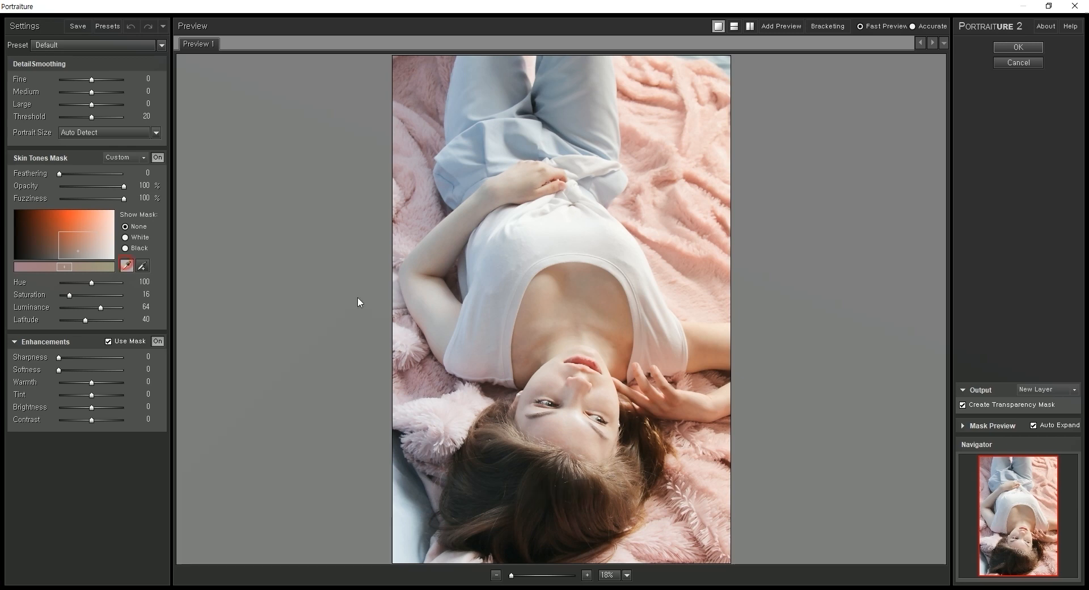
pyautogui.click(578, 287)
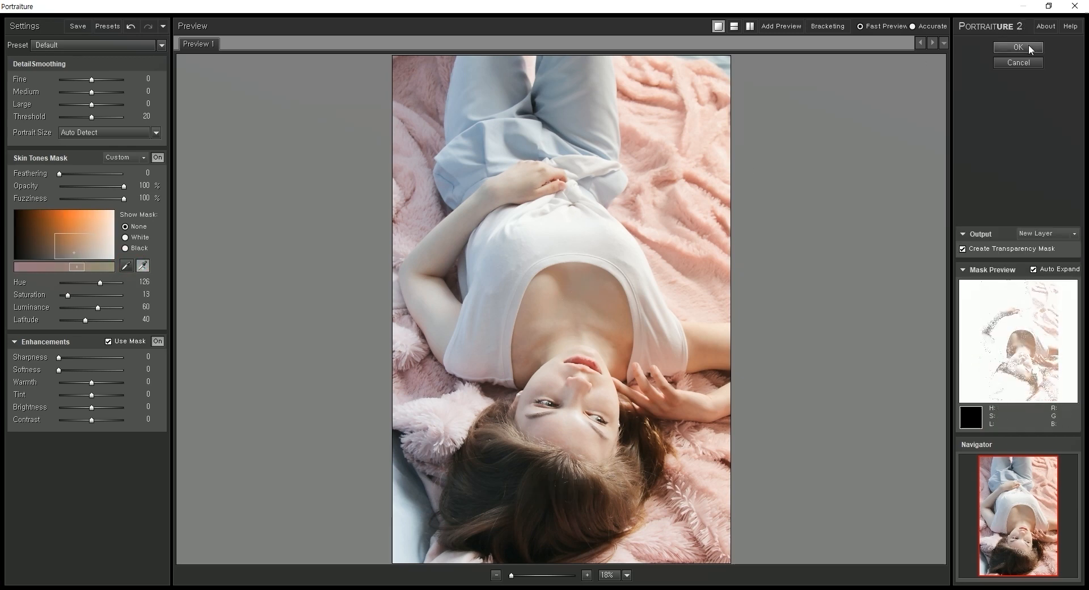
pyautogui.click(1019, 47)
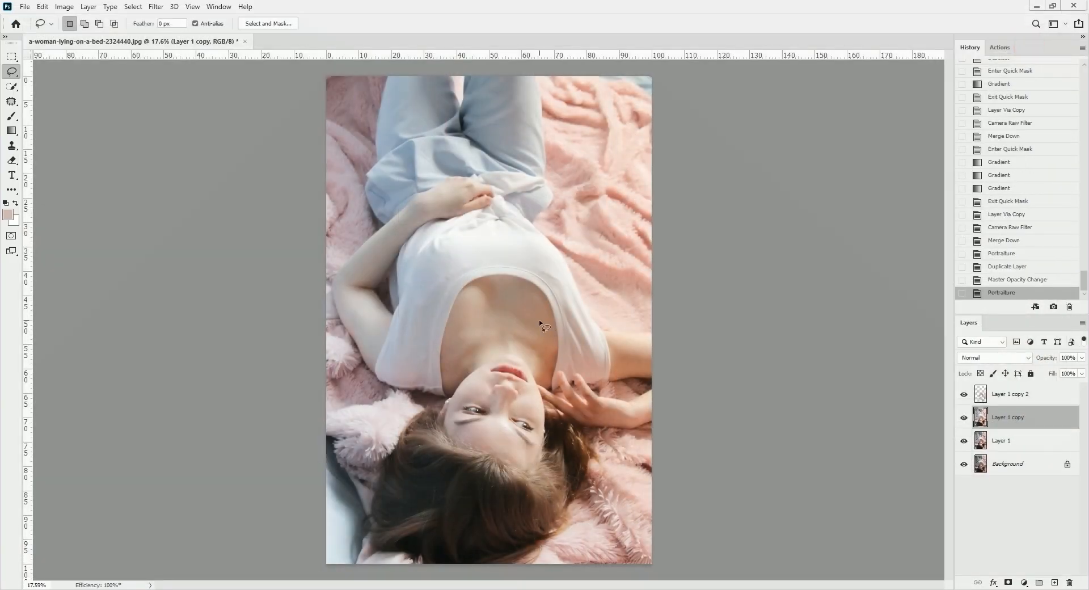
# Display the skin-smoothing layer, Layer 1 copy 2, on its own and make it the active layer.
pyautogui.moveTo(511, 346); pyautogui.dragTo(549, 336)
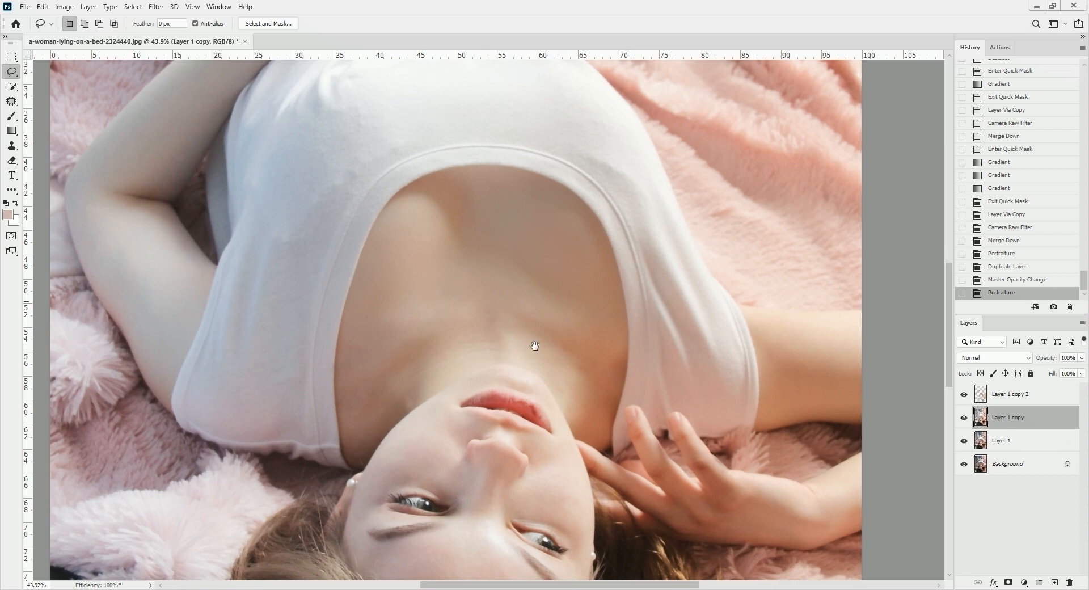
pyautogui.moveTo(608, 217); pyautogui.dragTo(652, 116)
pyautogui.keyDown('alt'); pyautogui.click(965, 395); pyautogui.keyUp('alt')
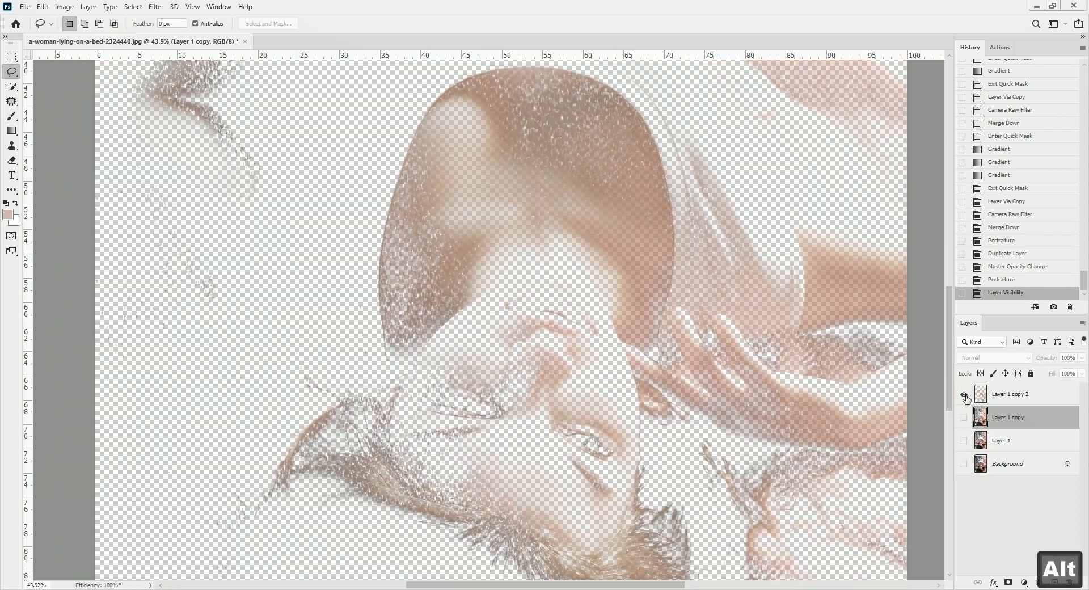
pyautogui.keyDown('alt'); pyautogui.click(964, 395); pyautogui.keyUp('alt')
pyautogui.moveTo(649, 544); pyautogui.dragTo(662, 395)
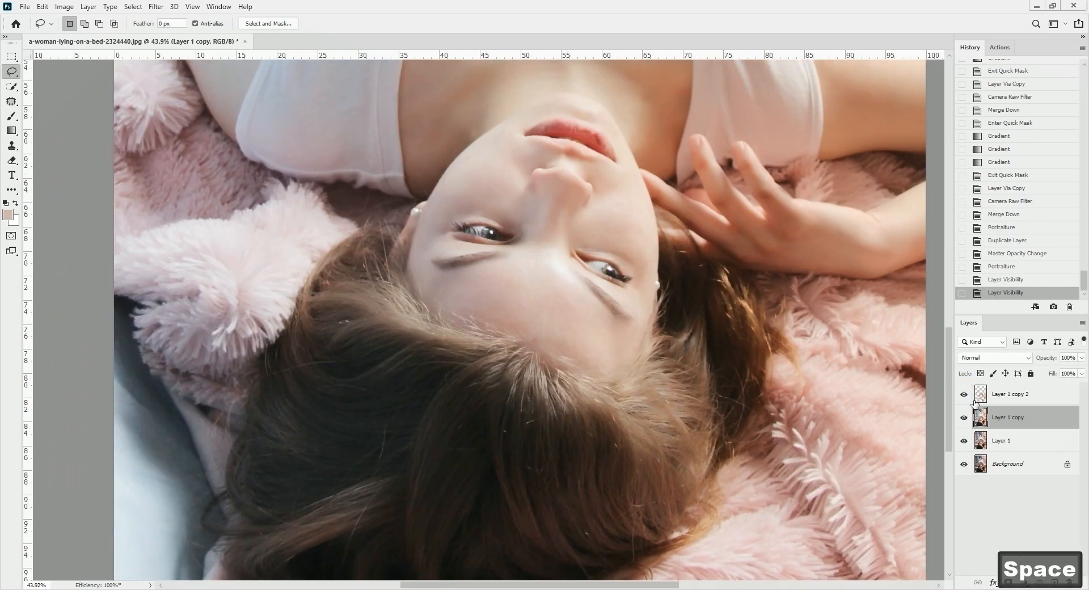
pyautogui.keyDown('alt'); pyautogui.click(964, 395); pyautogui.keyUp('alt')
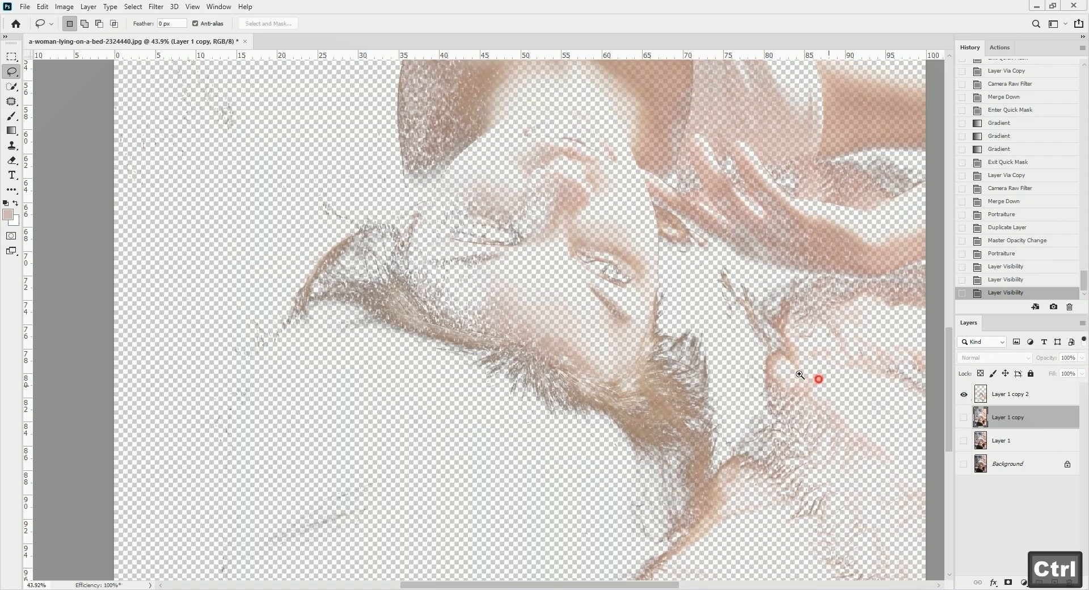
pyautogui.moveTo(800, 374); pyautogui.dragTo(755, 370)
pyautogui.click(1007, 393)
# Erase the smoothing over the hair and the photo's lower-left area with a 400 px eraser.
pyautogui.press('e')
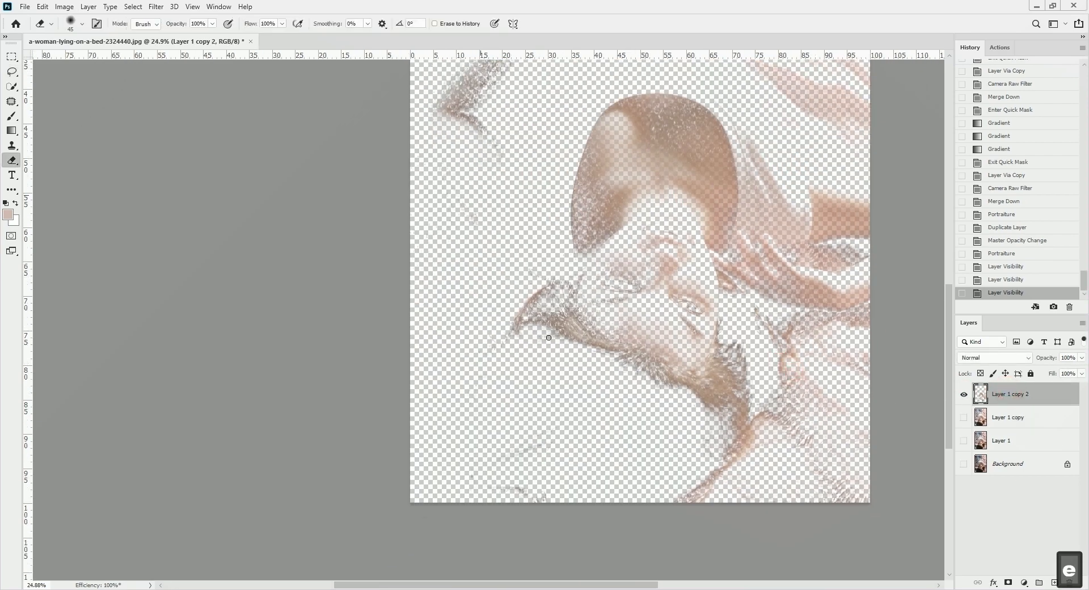
pyautogui.press(']')
pyautogui.press(']')
pyautogui.press(']')
pyautogui.press(']')
pyautogui.press(']')
pyautogui.press(']')
pyautogui.press(']')
pyautogui.press(']')
pyautogui.press(']')
pyautogui.press(']')
pyautogui.press(']')
pyautogui.moveTo(505, 315)
pyautogui.mouseDown()
pyautogui.moveTo(540, 311)
pyautogui.moveTo(574, 357)
pyautogui.moveTo(737, 419)
pyautogui.moveTo(709, 494)
pyautogui.moveTo(602, 484)
pyautogui.mouseUp()
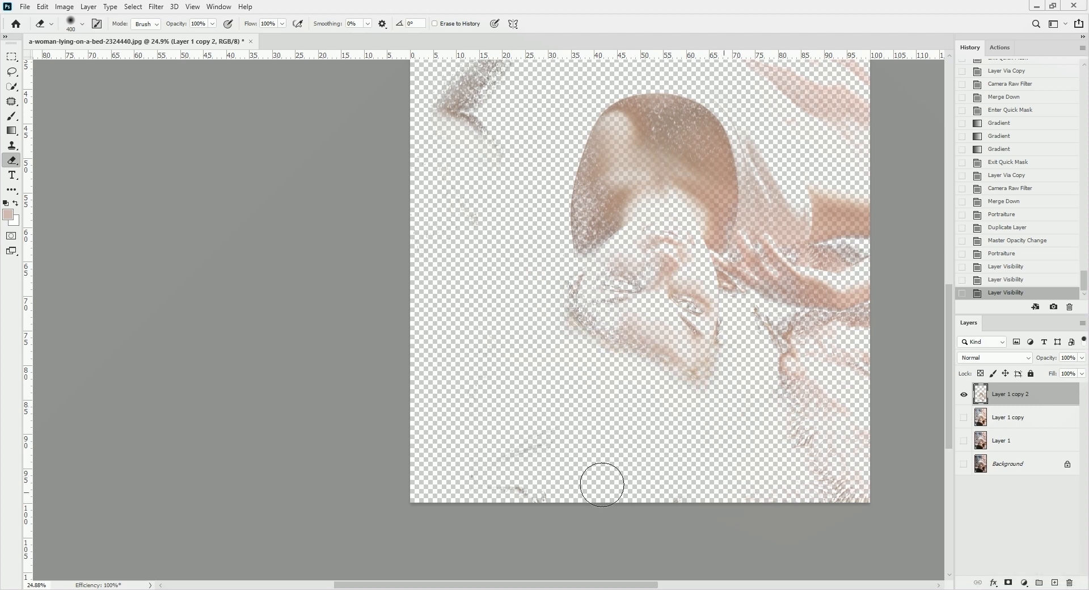
pyautogui.moveTo(498, 474); pyautogui.dragTo(483, 462)
# Erase the smoothing over the blanket beside the hair in the photo's lower-right area.
pyautogui.press('space')
pyautogui.moveTo(840, 483); pyautogui.dragTo(630, 431)
pyautogui.moveTo(580, 360)
pyautogui.mouseDown()
pyautogui.moveTo(622, 288)
pyautogui.moveTo(633, 291)
pyautogui.mouseUp()
pyautogui.moveTo(656, 468); pyautogui.dragTo(641, 449)
# Erase the smoothing in the gap between the bent arm and hand at the photo's right edge with a 250 px eraser.
pyautogui.press('space')
pyautogui.moveTo(628, 311); pyautogui.dragTo(645, 445)
pyautogui.press('[')
pyautogui.press('[')
pyautogui.press('[')
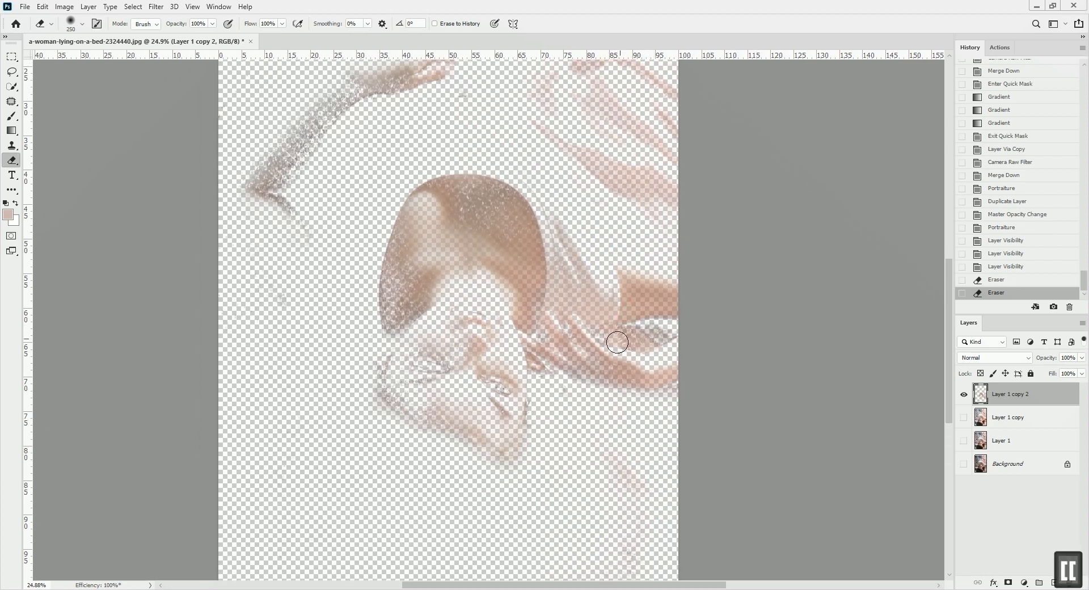
pyautogui.moveTo(618, 340)
pyautogui.mouseDown()
pyautogui.moveTo(641, 343)
pyautogui.moveTo(614, 345)
pyautogui.mouseUp()
# Erase the smoothing over the blanket in the photo's upper-right area with a 600 px eraser.
pyautogui.press('space')
pyautogui.moveTo(580, 265); pyautogui.dragTo(628, 463)
pyautogui.press(']')
pyautogui.press(']')
pyautogui.press(']')
pyautogui.press(']')
pyautogui.press(']')
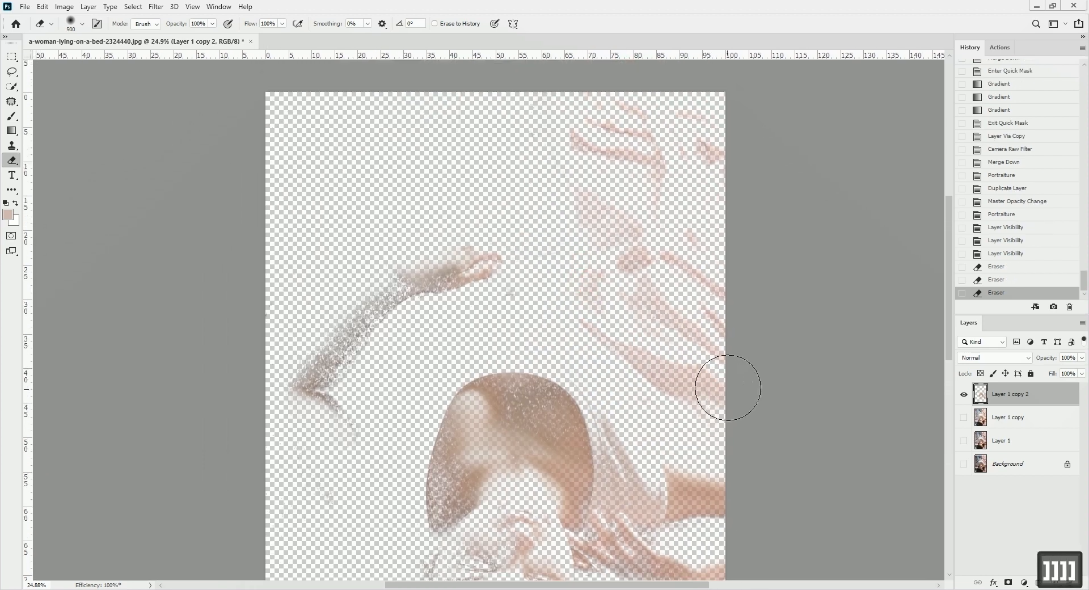
pyautogui.moveTo(727, 389)
pyautogui.mouseDown()
pyautogui.moveTo(683, 355)
pyautogui.moveTo(693, 109)
pyautogui.moveTo(669, 280)
pyautogui.mouseUp()
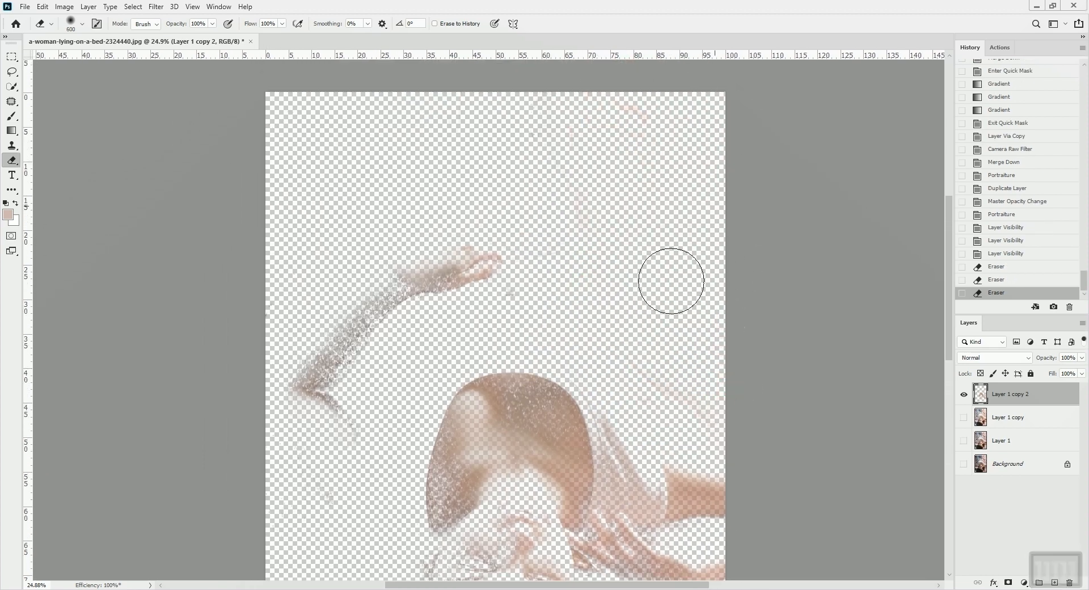
# Show all layers again and compare the face closely with and without the smoothing layer.
pyautogui.keyDown('alt'); pyautogui.click(964, 394); pyautogui.keyUp('alt')
pyautogui.press('space')
pyautogui.moveTo(578, 345); pyautogui.dragTo(580, 184)
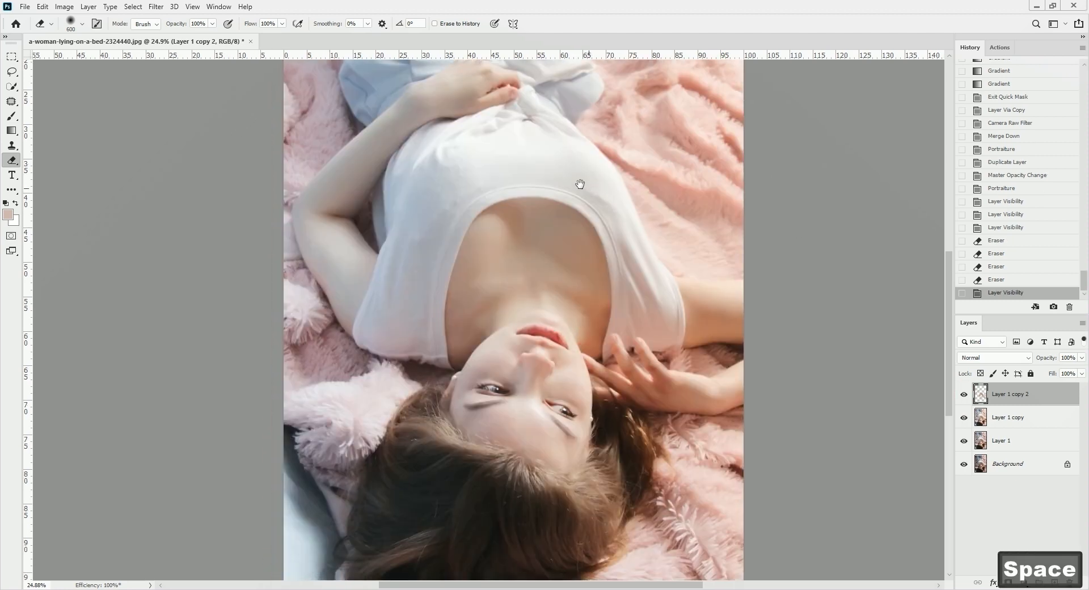
pyautogui.scroll(5, 580, 276)
pyautogui.press('l')
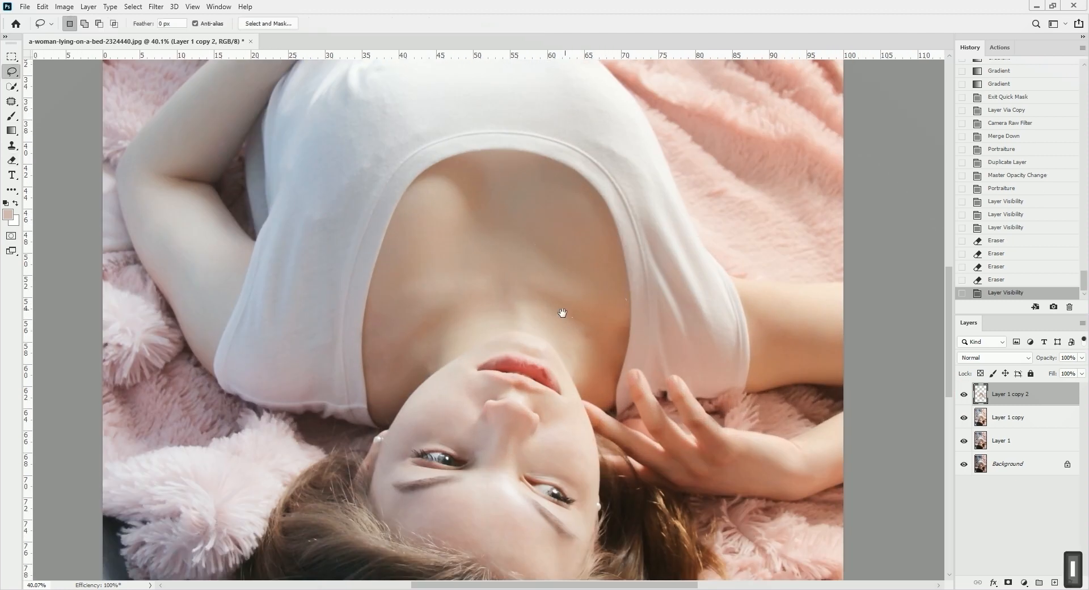
pyautogui.press('space')
pyautogui.moveTo(562, 313); pyautogui.dragTo(584, 178)
pyautogui.scroll(2, 585, 276)
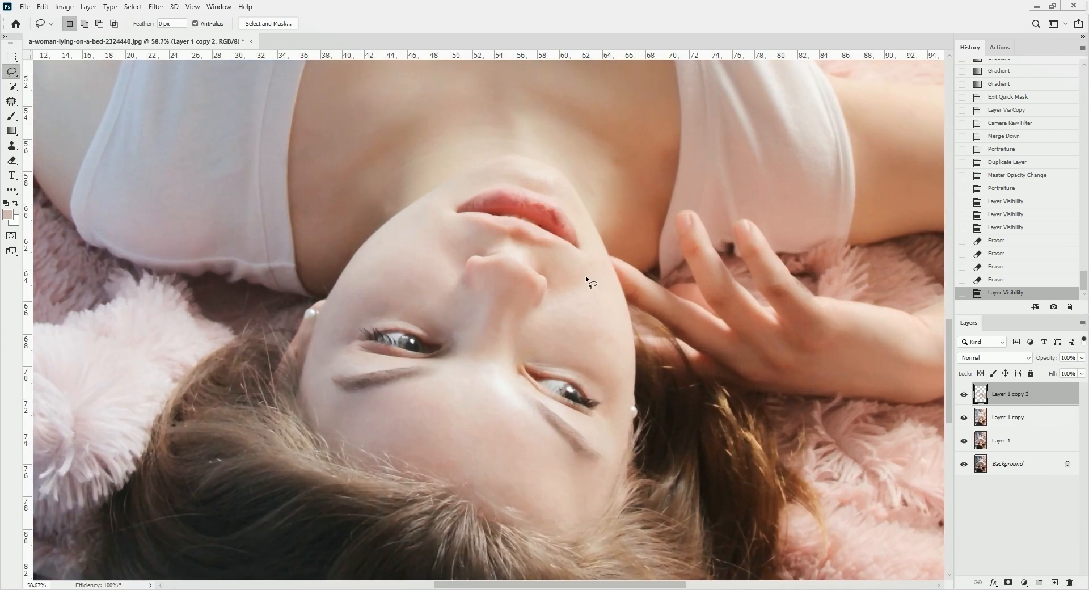
pyautogui.click(964, 395)
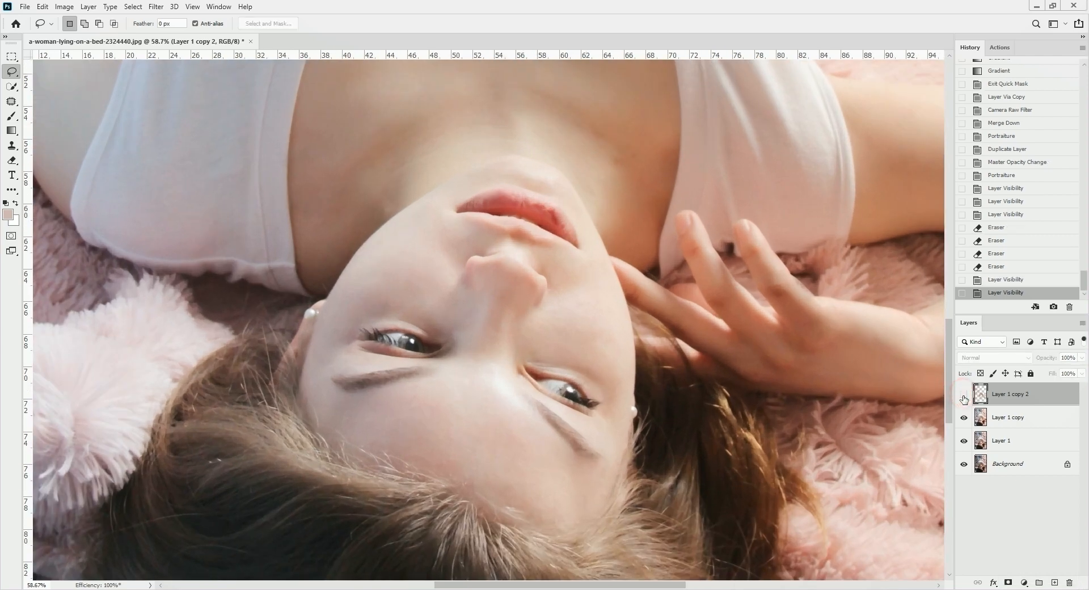
pyautogui.click(965, 396)
# Merge the smoothing layer down and apply Portraiture again to a new layer, sampling the skin beside the neck.
pyautogui.press('ctrl')
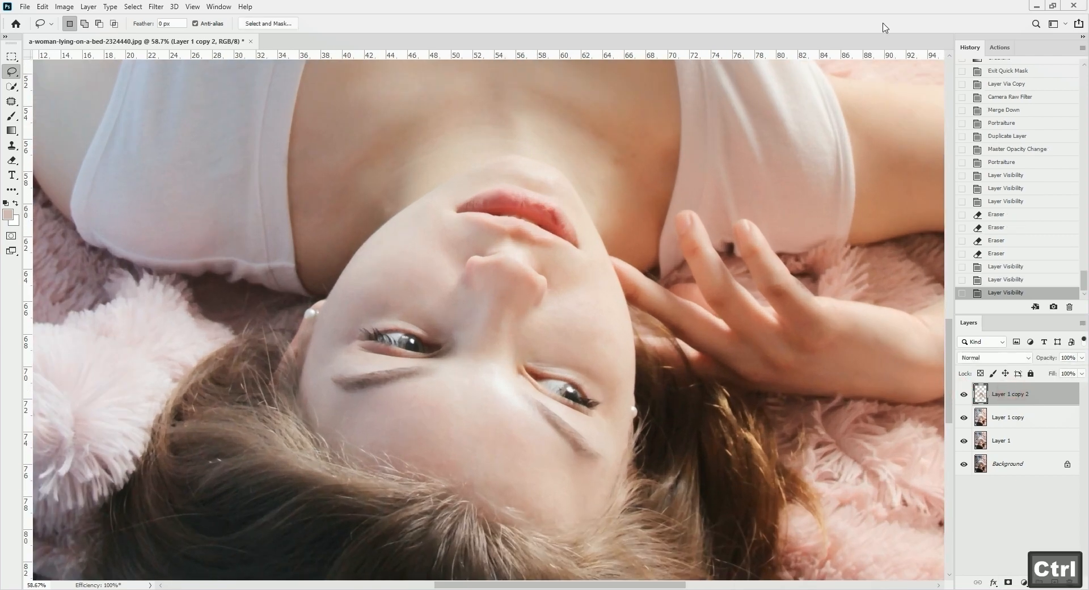
pyautogui.hotkey('ctrl', 'e')
pyautogui.click(153, 6)
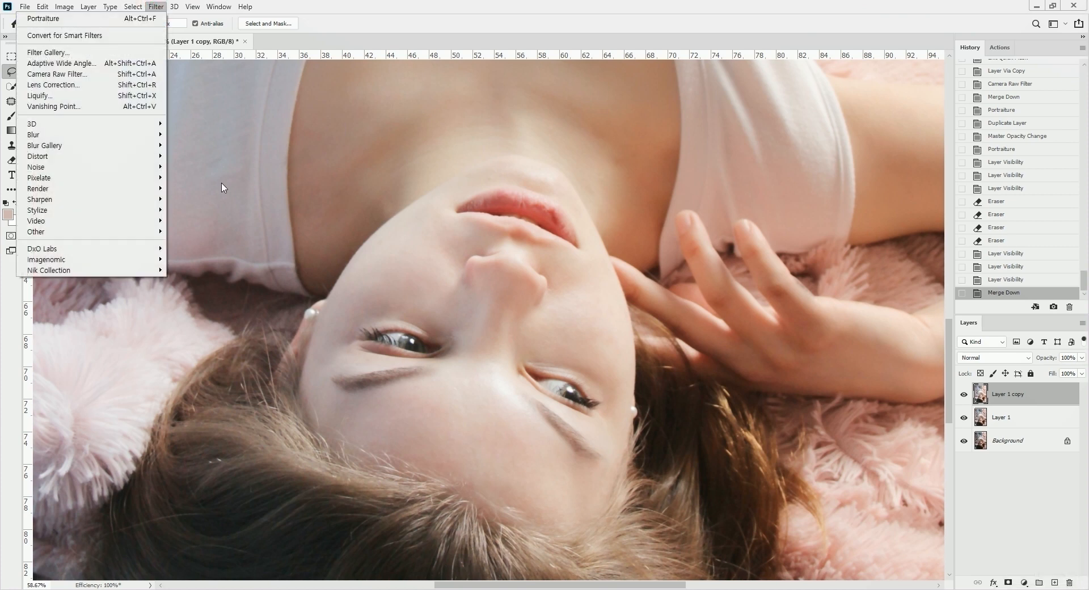
pyautogui.moveTo(140, 259)
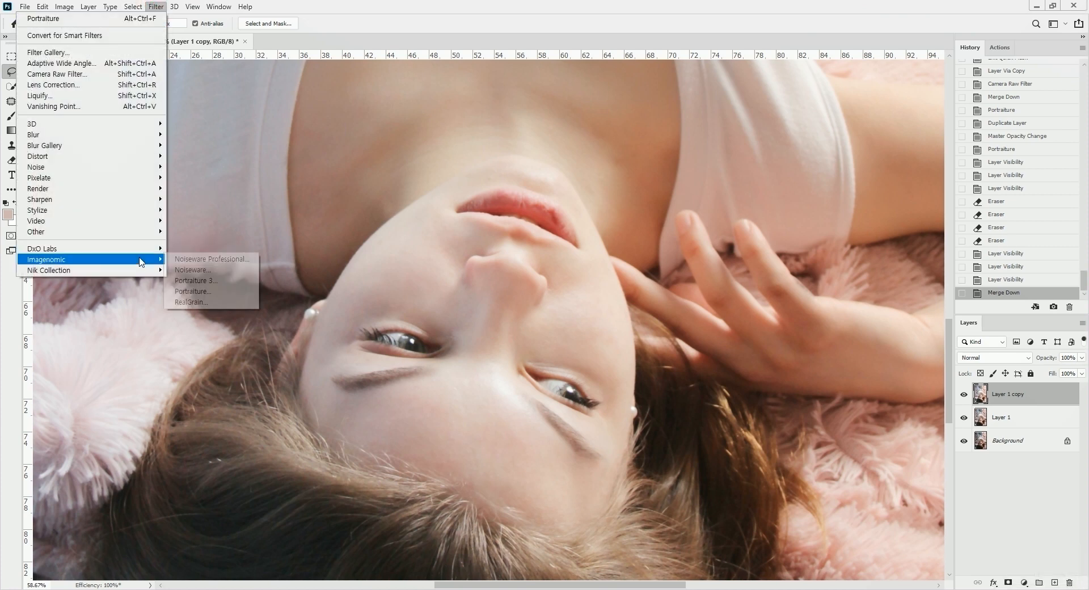
pyautogui.click(226, 292)
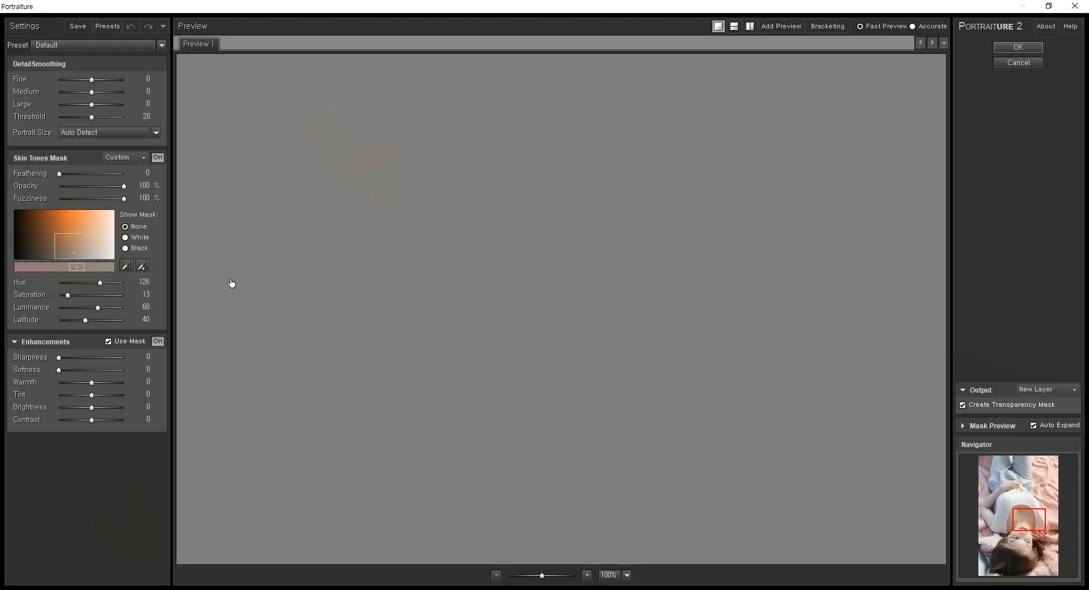
pyautogui.click(126, 266)
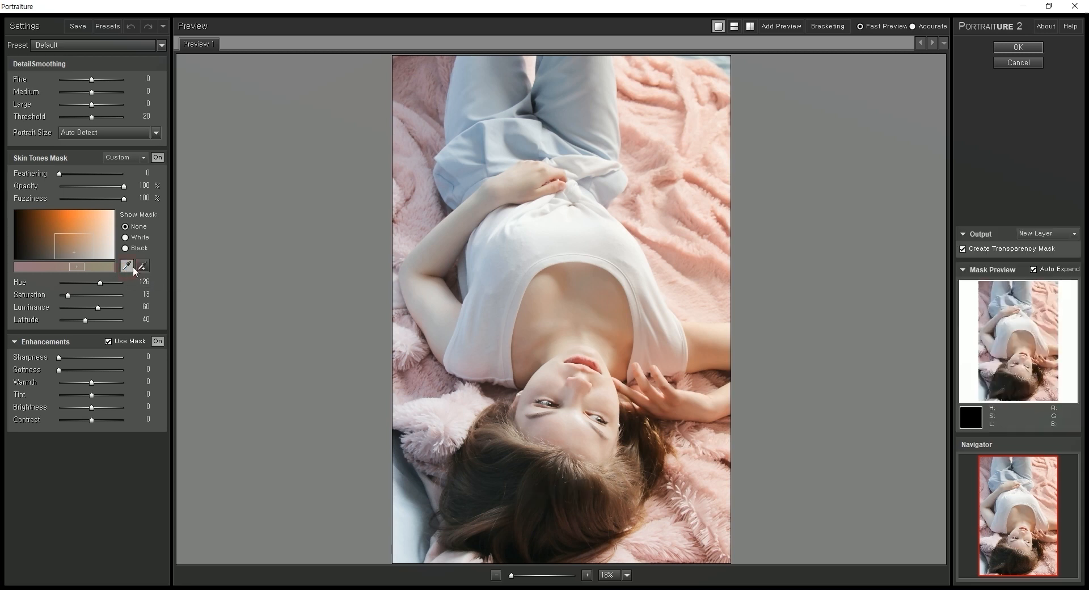
pyautogui.click(531, 348)
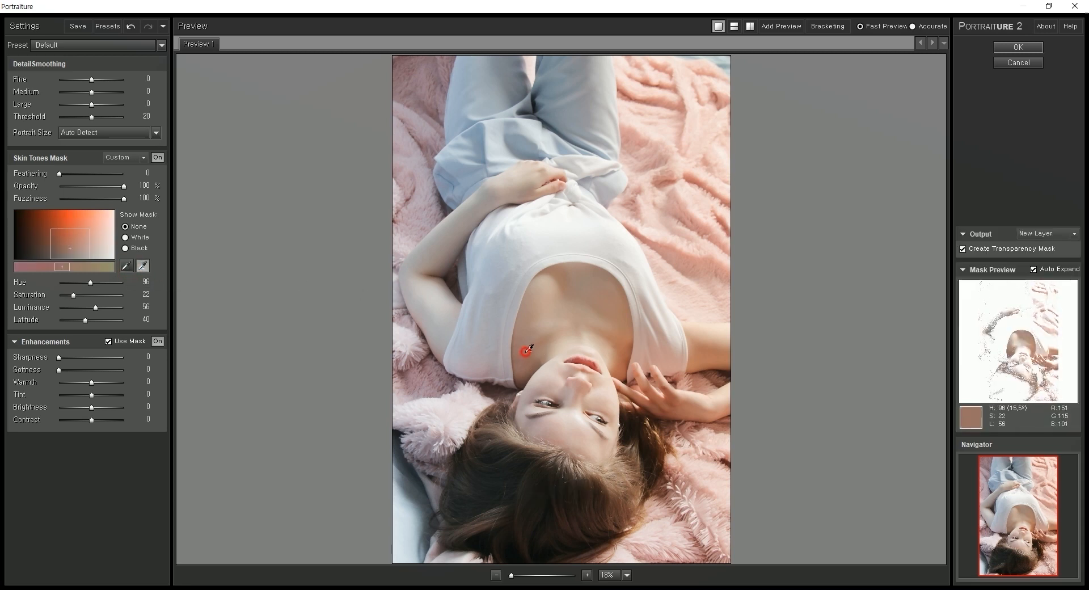
pyautogui.click(1018, 47)
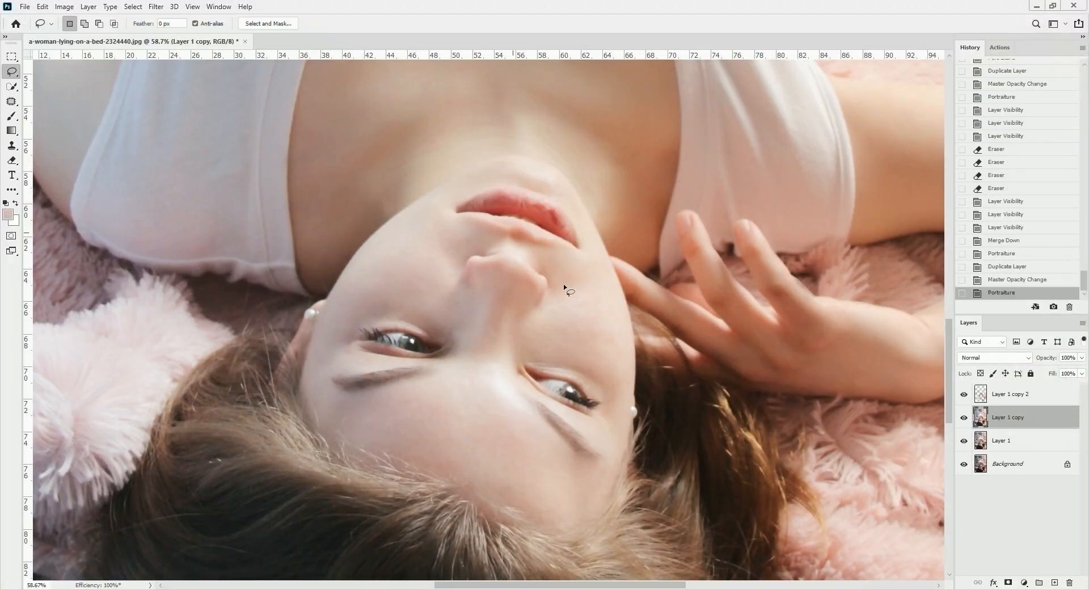
# Isolate the new smoothing layer, Layer 1 copy 2, and erase it over the hair and the lower-right blanket.
pyautogui.press('space')
pyautogui.moveTo(555, 263); pyautogui.dragTo(548, 365)
pyautogui.hotkey('ctrl', 'space')
pyautogui.moveTo(642, 316)
pyautogui.mouseDown()
pyautogui.moveTo(621, 318)
pyautogui.moveTo(649, 307)
pyautogui.mouseUp()
pyautogui.keyDown('alt'); pyautogui.click(964, 394); pyautogui.keyUp('alt')
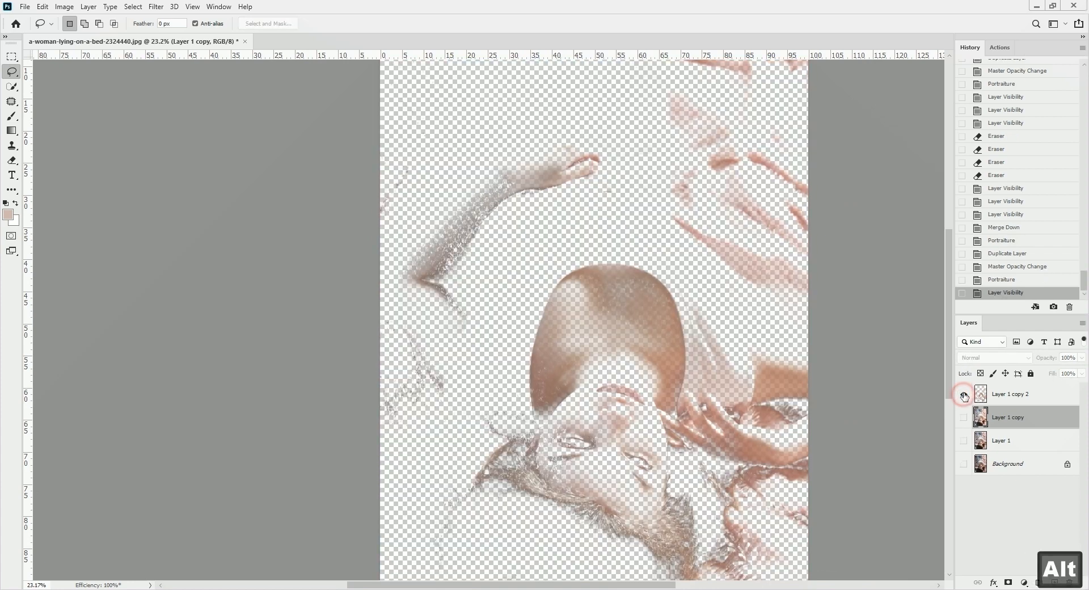
pyautogui.press('space')
pyautogui.moveTo(668, 434); pyautogui.dragTo(651, 304)
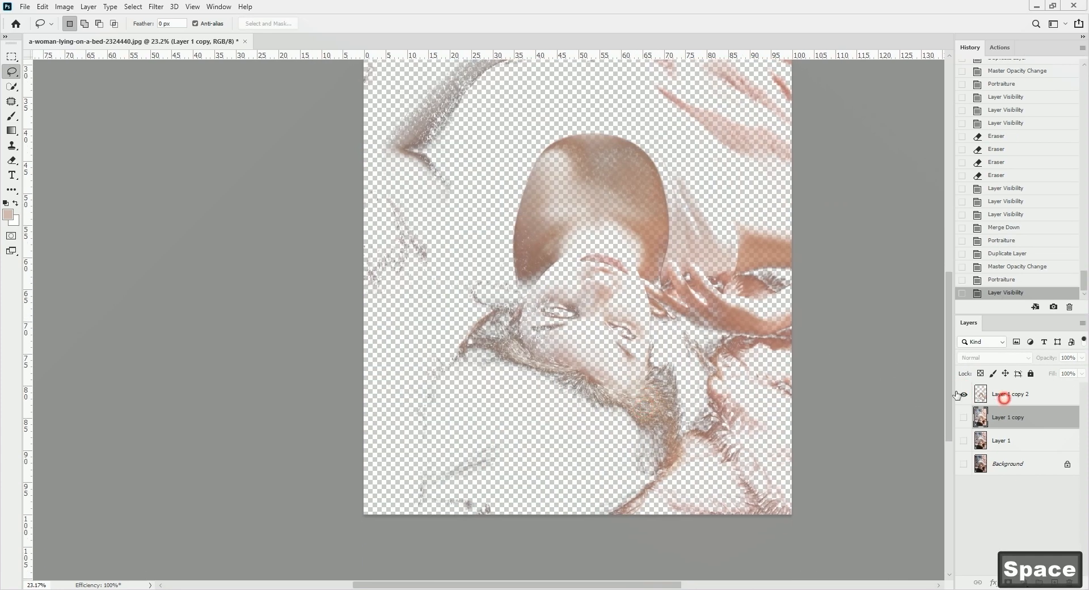
pyautogui.click(1004, 397)
pyautogui.press('e')
pyautogui.moveTo(458, 311)
pyautogui.mouseDown()
pyautogui.moveTo(461, 340)
pyautogui.moveTo(384, 243)
pyautogui.moveTo(518, 492)
pyautogui.moveTo(652, 445)
pyautogui.moveTo(668, 463)
pyautogui.moveTo(707, 370)
pyautogui.moveTo(748, 432)
pyautogui.moveTo(807, 454)
pyautogui.mouseUp()
# Erase the second smoothing layer over the blanket in the photo's upper-right area with the 600 px eraser.
pyautogui.press('space')
pyautogui.moveTo(775, 229); pyautogui.dragTo(769, 447)
pyautogui.moveTo(786, 362)
pyautogui.mouseDown()
pyautogui.moveTo(646, 143)
pyautogui.moveTo(730, 272)
pyautogui.moveTo(786, 215)
pyautogui.mouseUp()
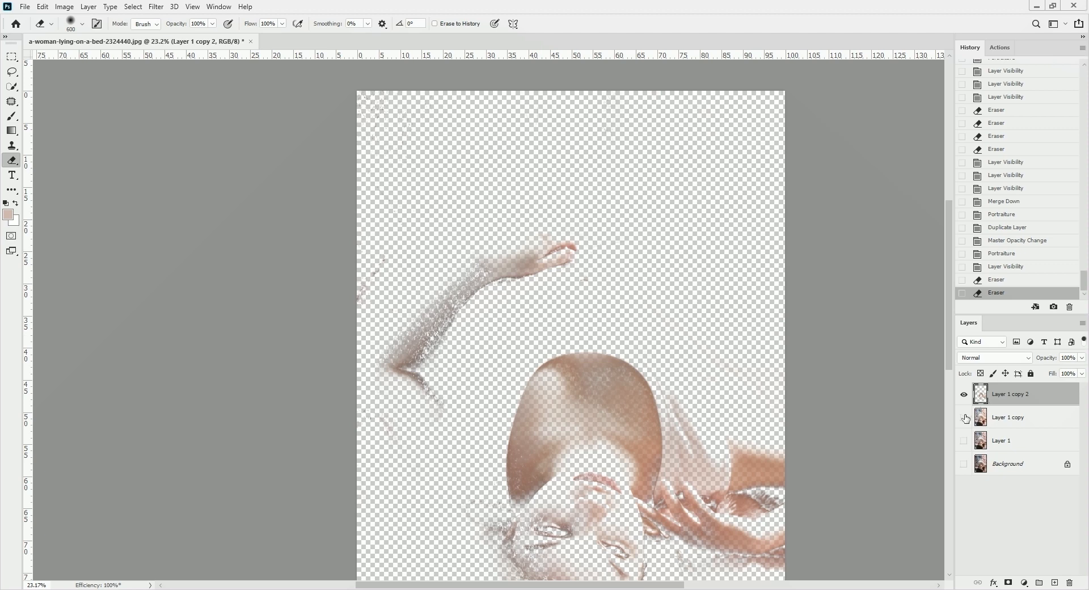
# Show the hidden lower layers again and merge the second smoothing layer down into Layer 1 copy.
pyautogui.moveTo(964, 417); pyautogui.dragTo(965, 464)
pyautogui.hotkey('ctrl', 'e')
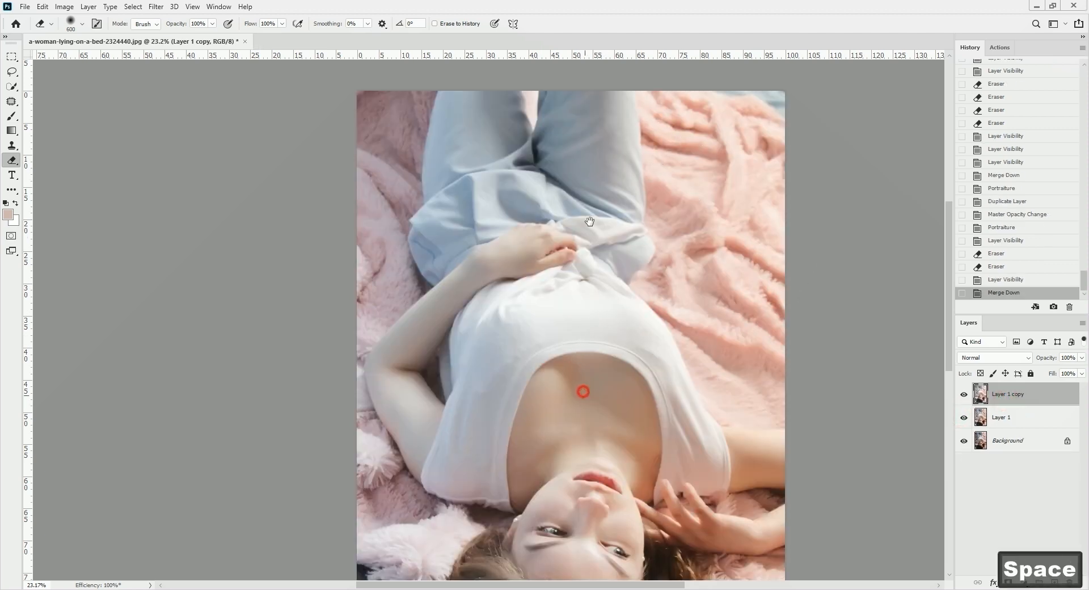
pyautogui.moveTo(578, 389); pyautogui.dragTo(586, 199)
pyautogui.moveTo(653, 331); pyautogui.dragTo(597, 335)
pyautogui.hotkey('ctrl', '0')
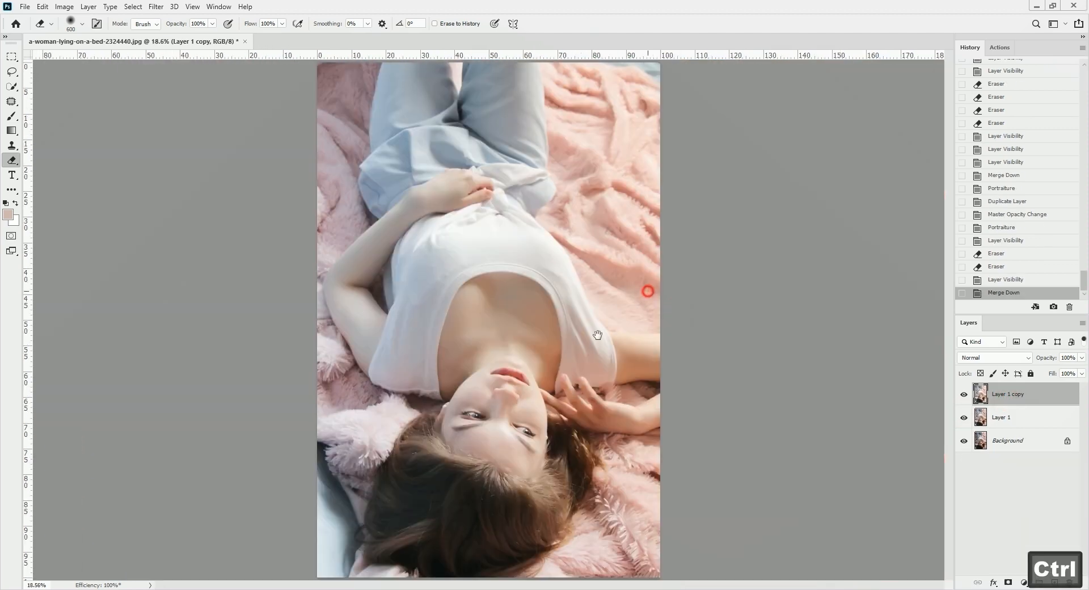
# Rotate the whole canvas 180° so that the woman's head is at the top of the photo.
pyautogui.press('l')
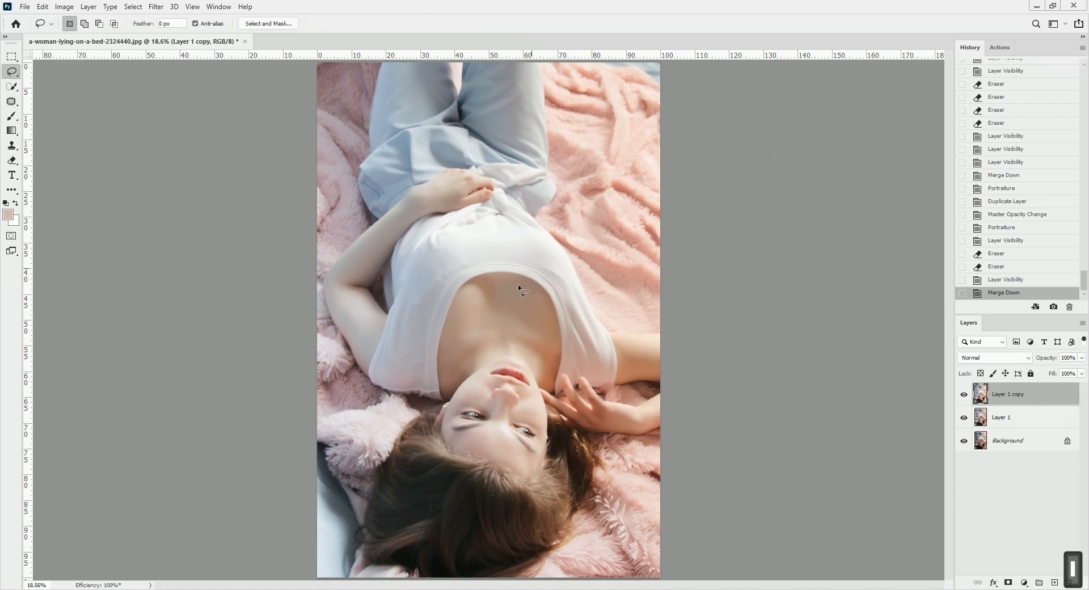
pyautogui.scroll(2, 509, 320)
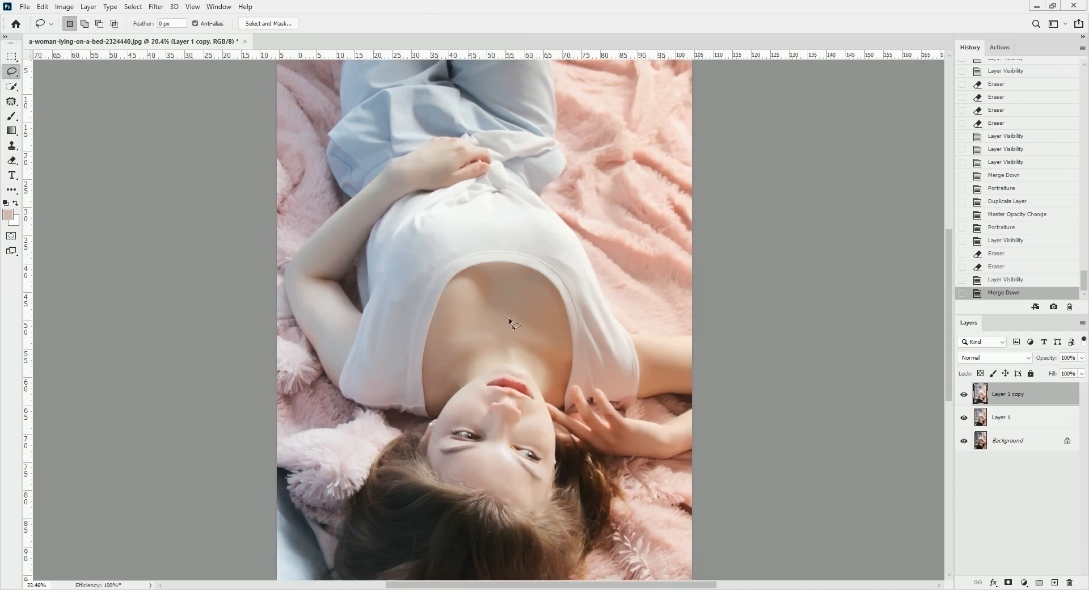
pyautogui.scroll(-1, 509, 320)
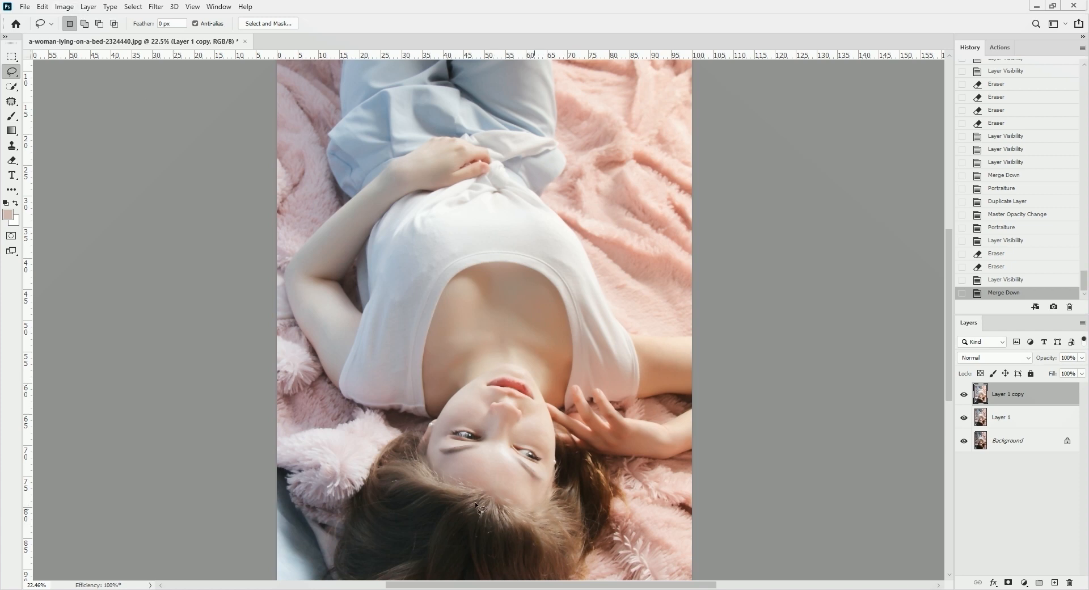
pyautogui.click(65, 6)
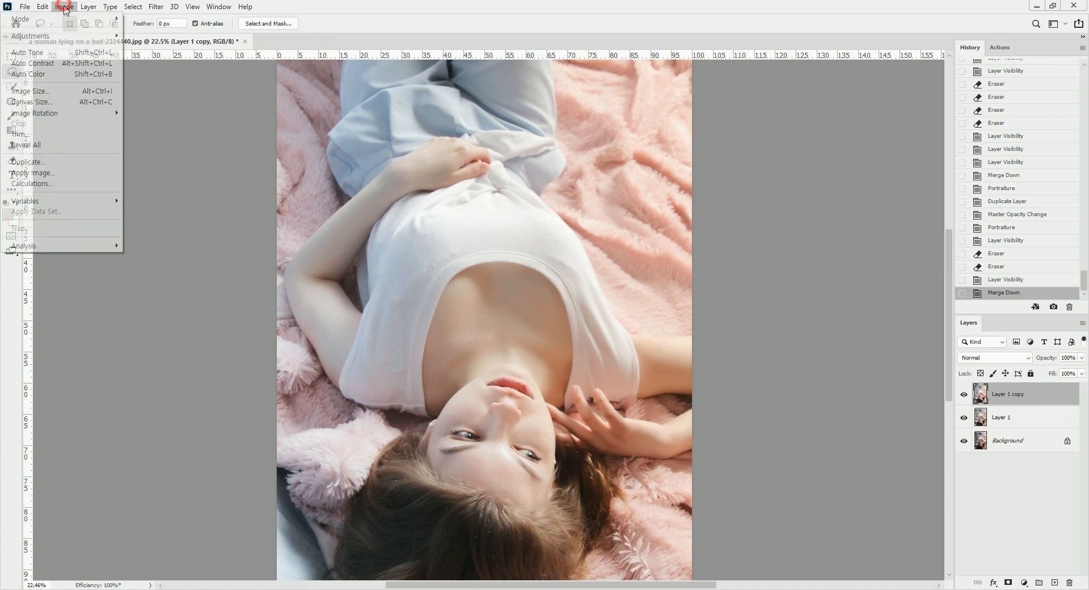
pyautogui.moveTo(106, 112)
pyautogui.click(174, 118)
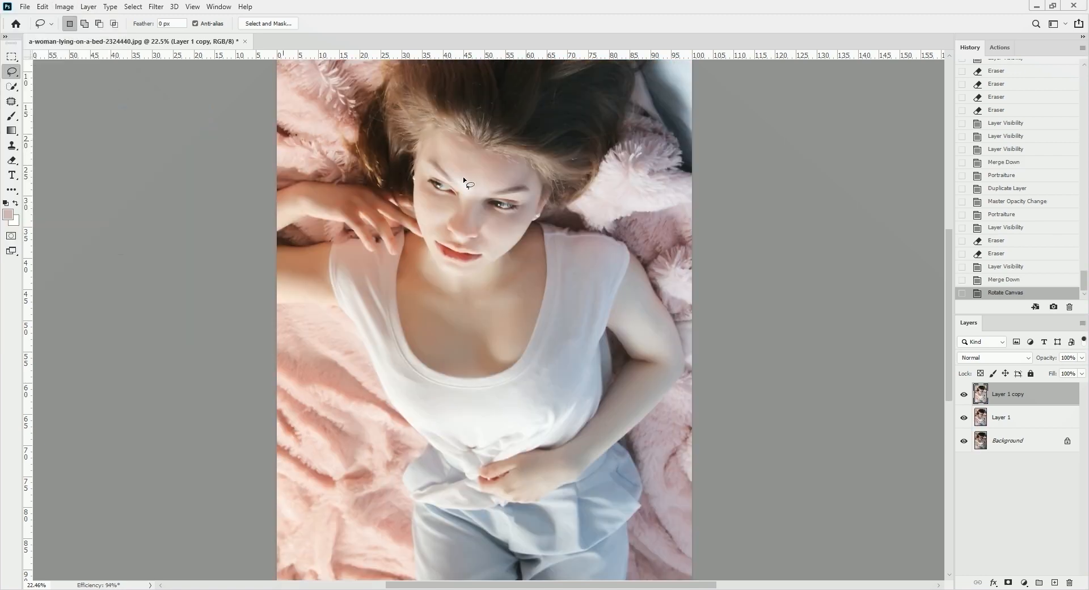
# Open Liquify on Layer 1 copy and nudge the facial contours around the mouth and lower cheek with a reduced warp brush.
pyautogui.hotkey('ctrl', 'shift', 'x')
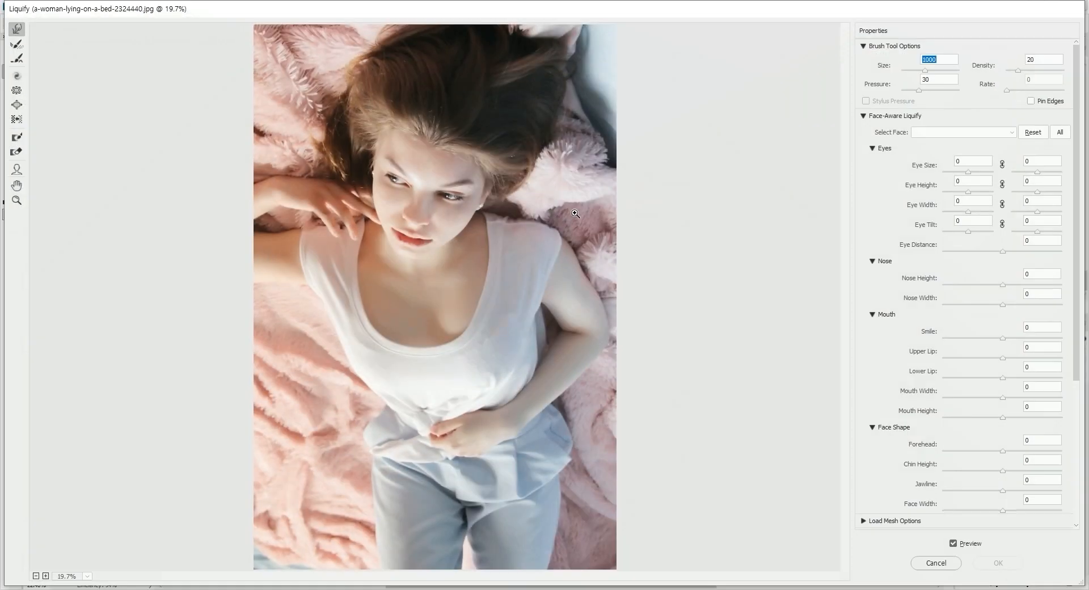
pyautogui.hotkey('ctrl', '+')
pyautogui.press('space')
pyautogui.moveTo(555, 209); pyautogui.dragTo(617, 320)
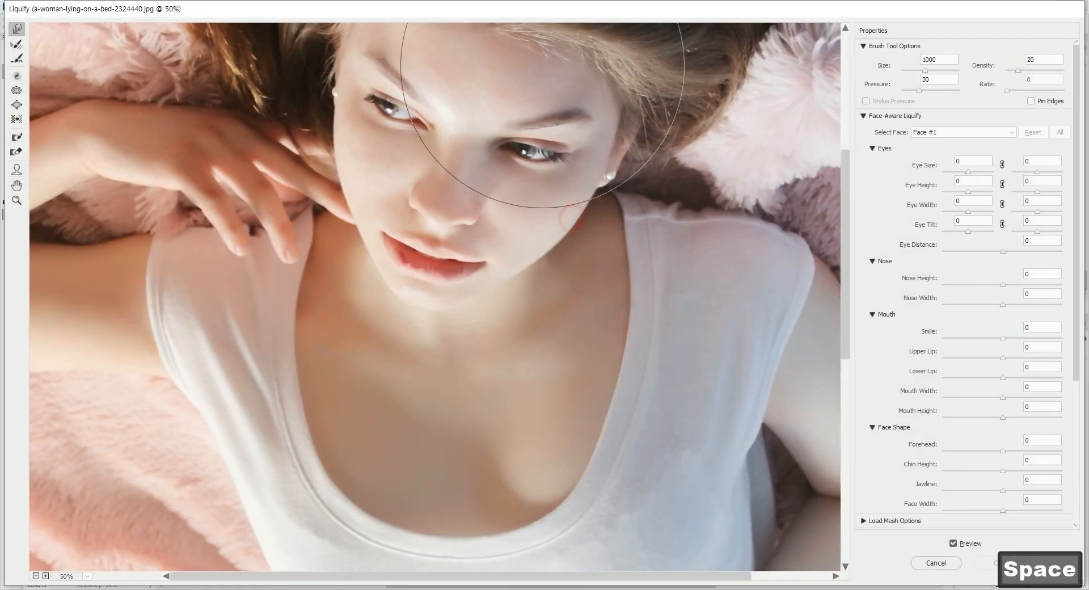
pyautogui.press('[')
pyautogui.press('[')
pyautogui.press('[')
pyautogui.press('[')
pyautogui.press('[')
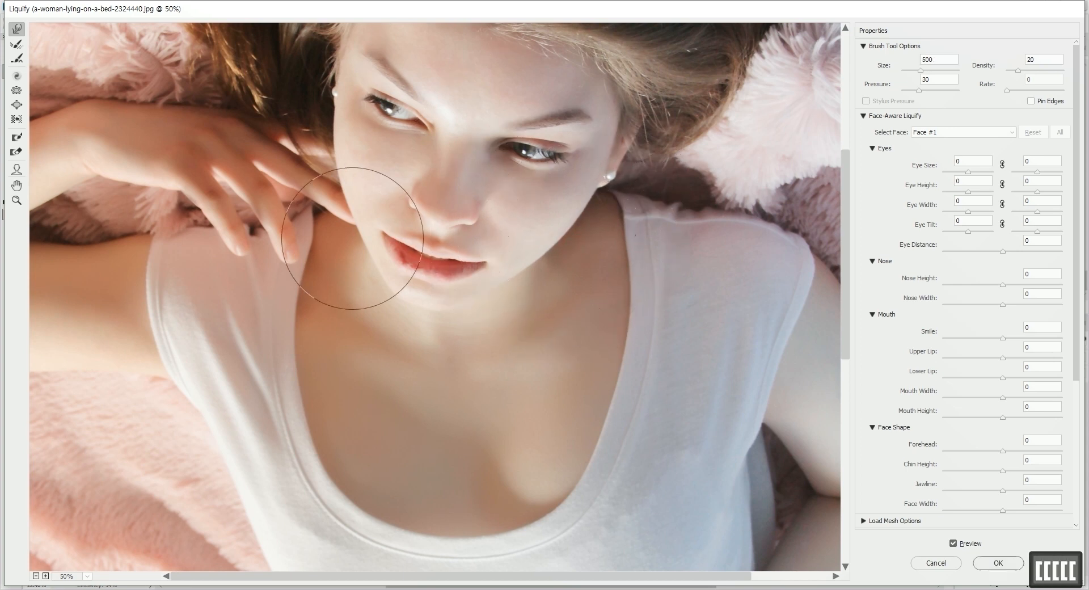
pyautogui.press('[')
pyautogui.press('[')
pyautogui.press('[')
pyautogui.press('[')
pyautogui.moveTo(383, 240)
pyautogui.mouseDown()
pyautogui.moveTo(399, 270)
pyautogui.moveTo(449, 278)
pyautogui.moveTo(416, 275)
pyautogui.mouseUp()
pyautogui.moveTo(480, 219); pyautogui.dragTo(468, 179)
# Enlarge the Liquify brush and push the hair's outer edge beside the fluffy blanket outward.
pyautogui.press('space')
pyautogui.moveTo(482, 133); pyautogui.dragTo(408, 281)
pyautogui.press(']')
pyautogui.press(']')
pyautogui.press(']')
pyautogui.press(']')
pyautogui.press(']')
pyautogui.press(']')
pyautogui.press(']')
pyautogui.press(']')
pyautogui.moveTo(683, 142); pyautogui.dragTo(707, 162)
pyautogui.press('[')
pyautogui.press('[')
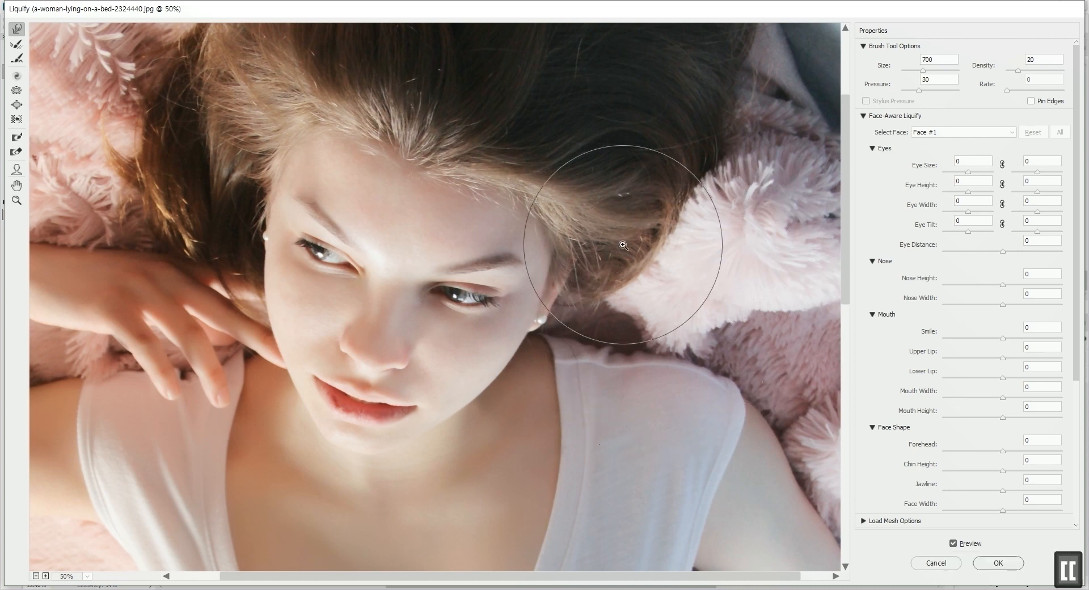
# Refine the neckline and shoulder beside the earring with the Liquify brush at 400 and 500 px.
pyautogui.hotkey('ctrl', '-')
pyautogui.press('space')
pyautogui.moveTo(590, 454); pyautogui.dragTo(573, 180)
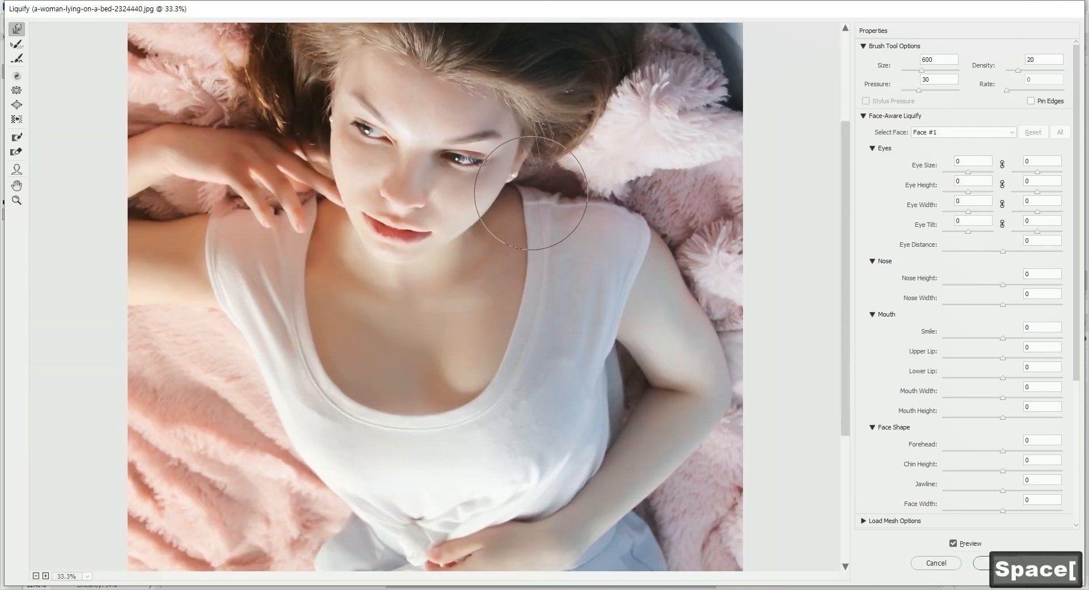
pyautogui.press('[')
pyautogui.press('[')
pyautogui.press('[')
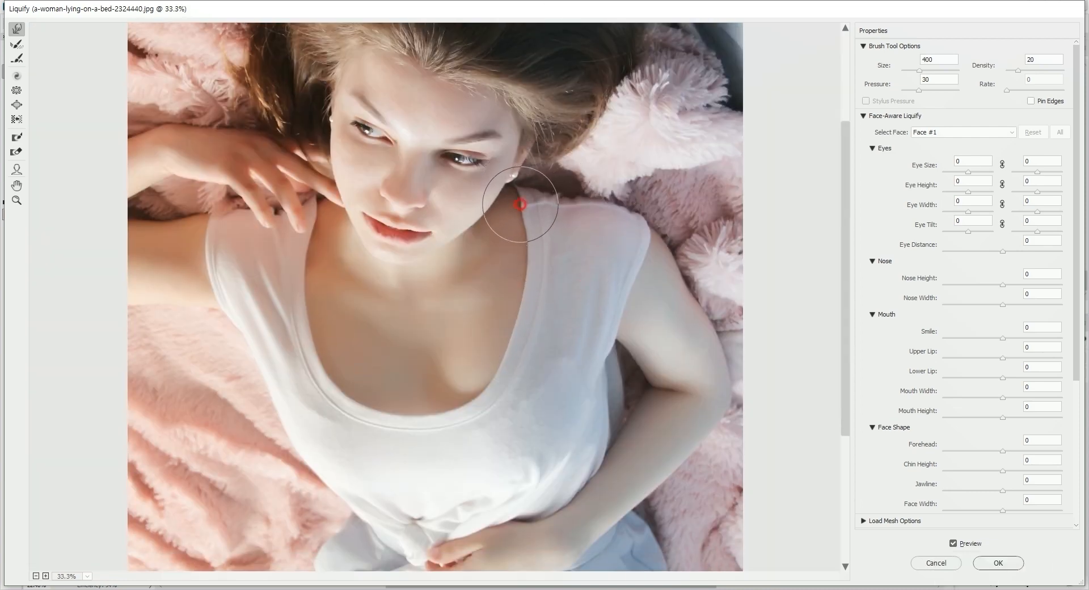
pyautogui.press(']')
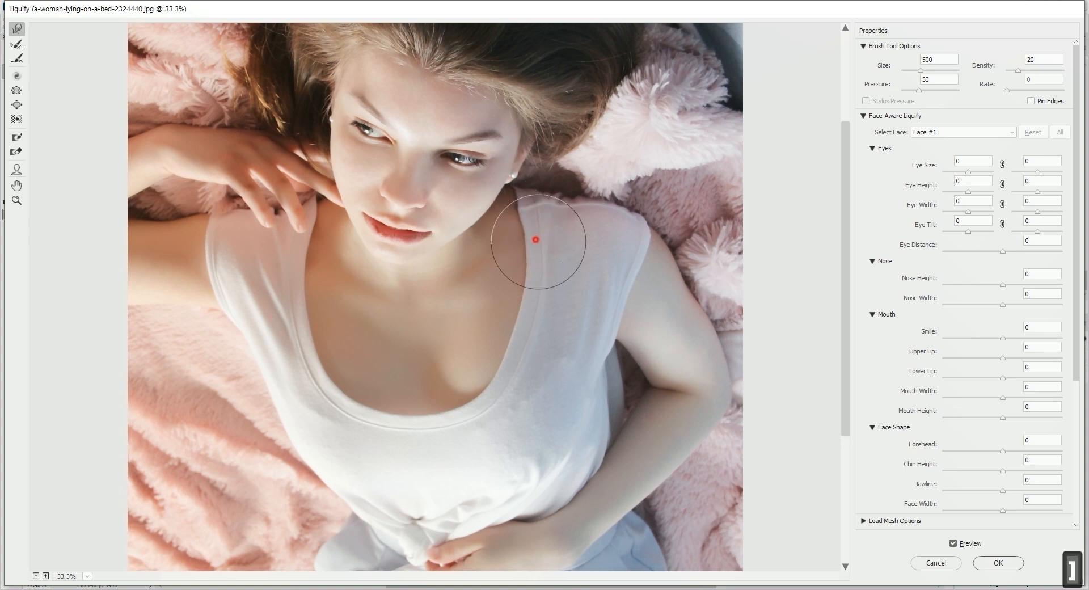
pyautogui.moveTo(555, 205); pyautogui.dragTo(565, 207)
# Warp the outer upper arm with a 700 px brush and the armpit and shirt side with a 600 px brush.
pyautogui.press(']')
pyautogui.press(']')
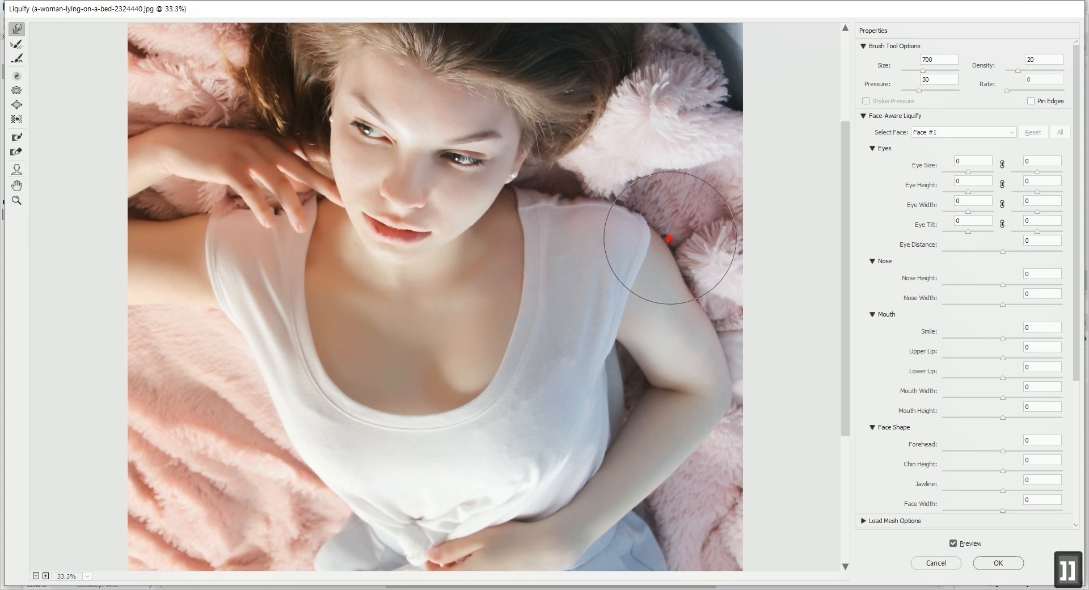
pyautogui.press('space')
pyautogui.moveTo(673, 335)
pyautogui.mouseDown()
pyautogui.moveTo(668, 251)
pyautogui.moveTo(716, 252)
pyautogui.moveTo(658, 305)
pyautogui.mouseUp()
pyautogui.press('[')
pyautogui.moveTo(615, 268); pyautogui.dragTo(615, 244)
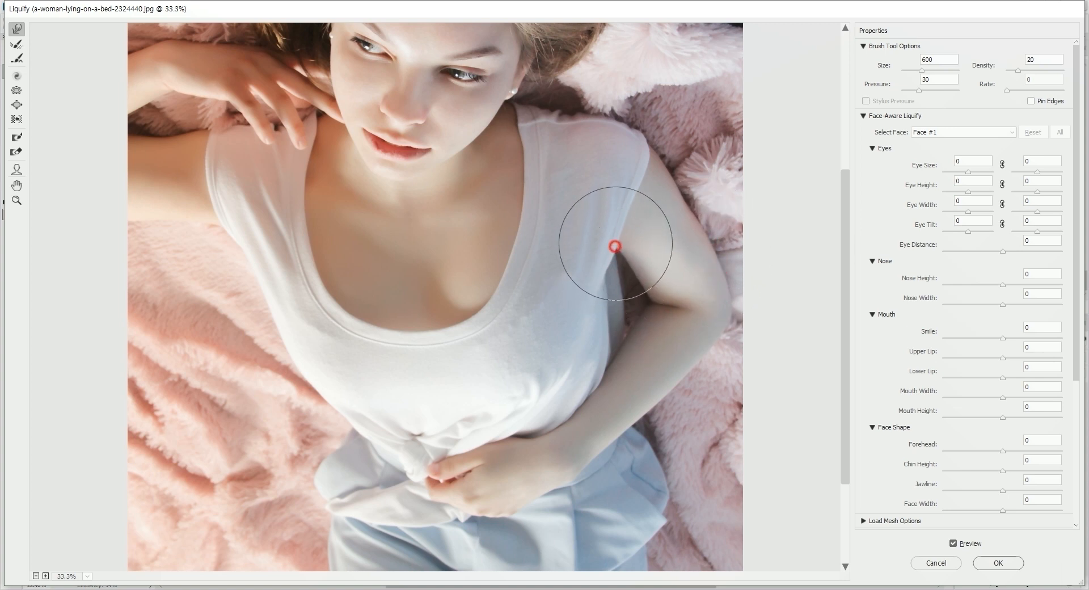
pyautogui.moveTo(616, 287)
pyautogui.mouseDown()
pyautogui.moveTo(620, 346)
pyautogui.moveTo(590, 301)
pyautogui.mouseUp()
# Tuck in the clothing edge at the waist, touch up the raised upper arm with a 400 px brush, and apply Liquify.
pyautogui.press('space')
pyautogui.moveTo(354, 382); pyautogui.dragTo(311, 433)
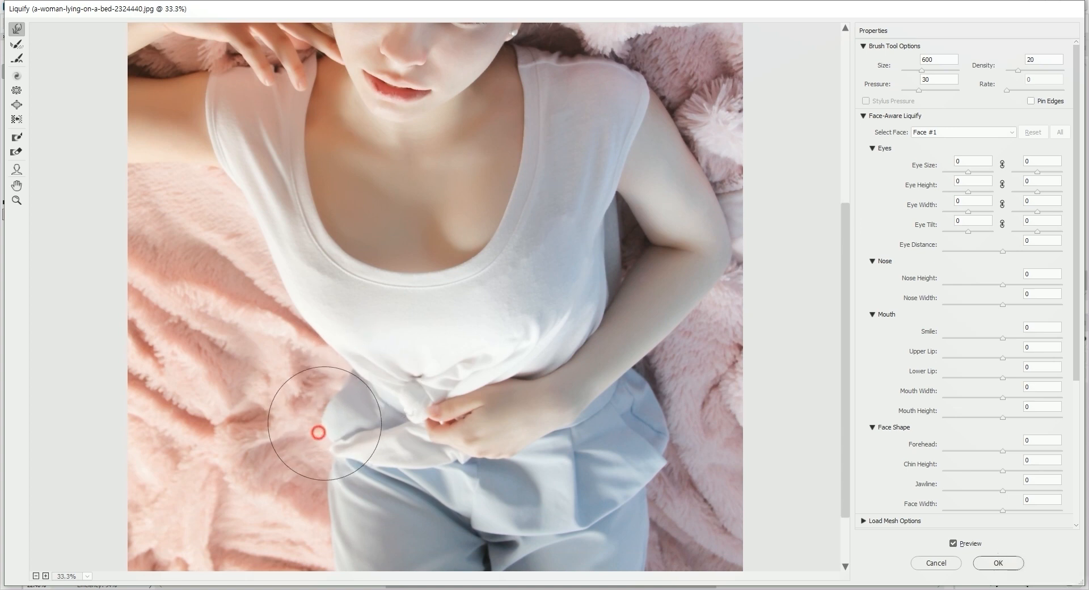
pyautogui.moveTo(219, 177); pyautogui.dragTo(227, 242)
pyautogui.press('space')
pyautogui.press('[')
pyautogui.press('[')
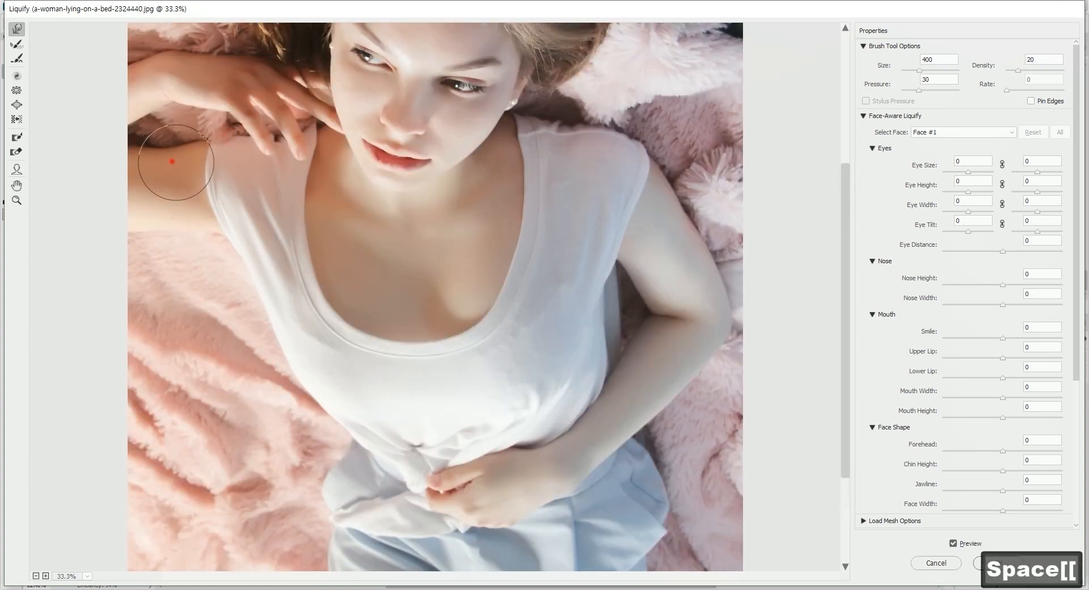
pyautogui.press('Return')
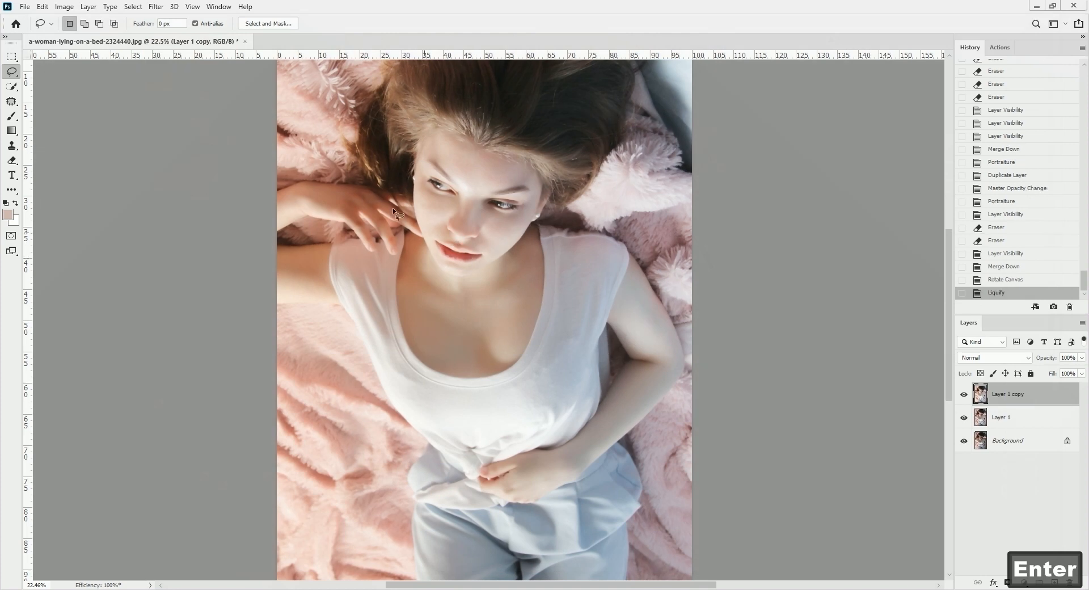
# Start a Quick Mask and paint over the back of the raised hand with a black 300 px brush at 100% opacity.
pyautogui.keyDown('ctrl'); pyautogui.click(400, 196); pyautogui.keyUp('ctrl')
pyautogui.press('d')
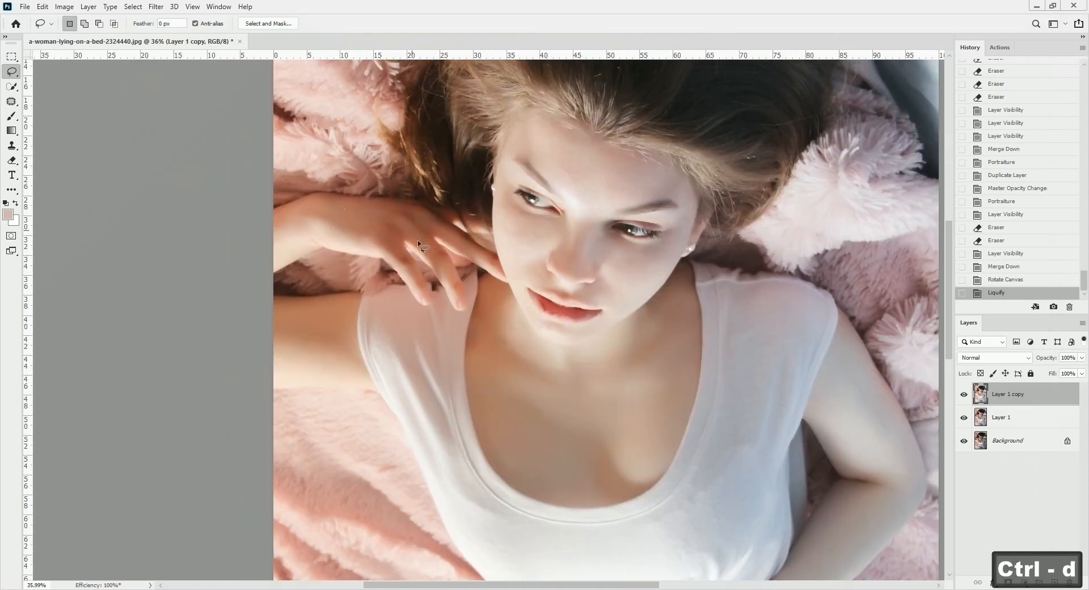
pyautogui.press('q')
pyautogui.press('b')
pyautogui.press('0')
pyautogui.press(']')
pyautogui.press(']')
pyautogui.press(']')
pyautogui.press(']')
pyautogui.press(']')
pyautogui.press(']')
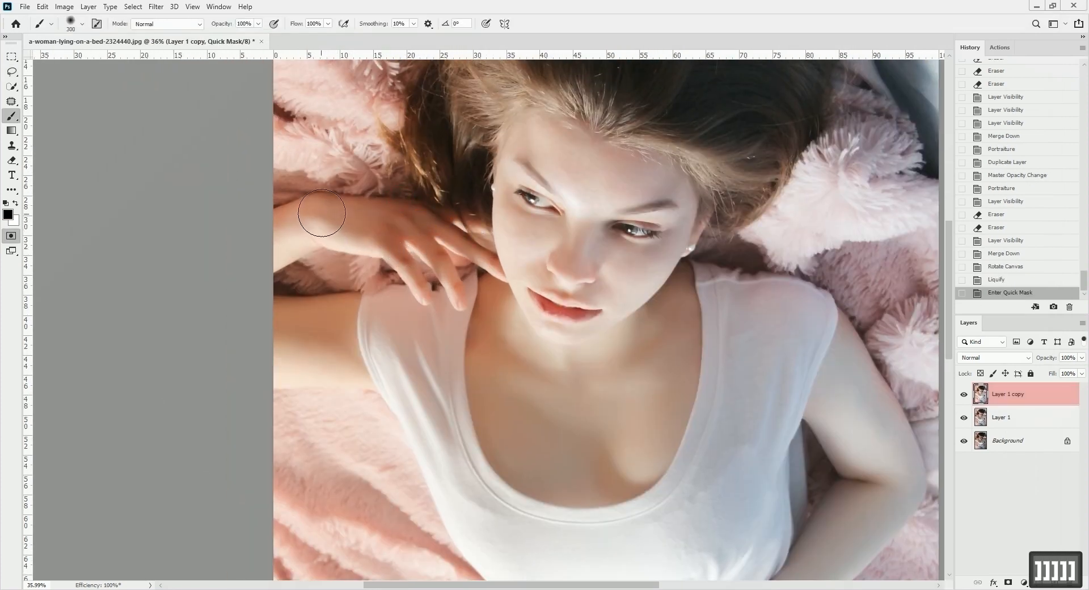
pyautogui.moveTo(312, 214)
pyautogui.mouseDown()
pyautogui.moveTo(418, 264)
pyautogui.moveTo(418, 281)
pyautogui.mouseUp()
# Extend the mask over the raised hand's fingers with a smaller brush and over the wrist with a 250 px brush.
pyautogui.press('[')
pyautogui.press('[')
pyautogui.press('[')
pyautogui.moveTo(419, 241); pyautogui.dragTo(451, 271)
pyautogui.moveTo(447, 240); pyautogui.dragTo(486, 257)
pyautogui.moveTo(448, 214); pyautogui.dragTo(425, 208)
pyautogui.press(']')
pyautogui.press(']')
pyautogui.moveTo(336, 221)
pyautogui.mouseDown()
pyautogui.moveTo(295, 227)
pyautogui.moveTo(311, 243)
pyautogui.mouseUp()
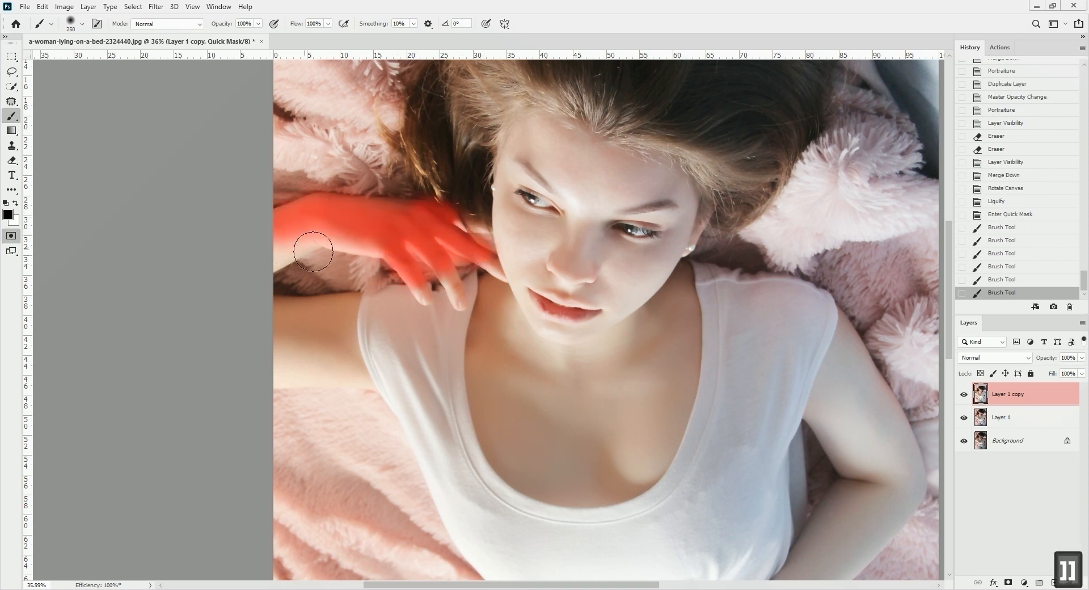
# Convert the mask into a selection of the raised hand, feather it by 20 px, and hide the selection outline.
pyautogui.press('q')
pyautogui.hotkey('shift', 'F6')
pyautogui.press('Return')
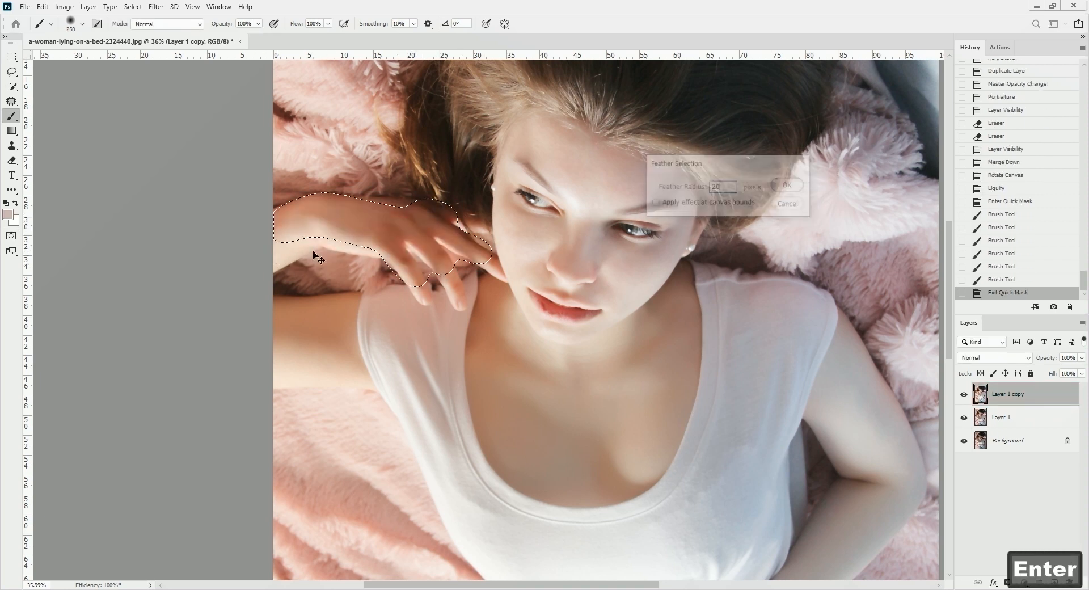
pyautogui.hotkey('ctrl', 'h')
# Brighten the raised hand with Curves by lifting input 113 to output 139, and clear the selection.
pyautogui.hotkey('ctrl', 'm')
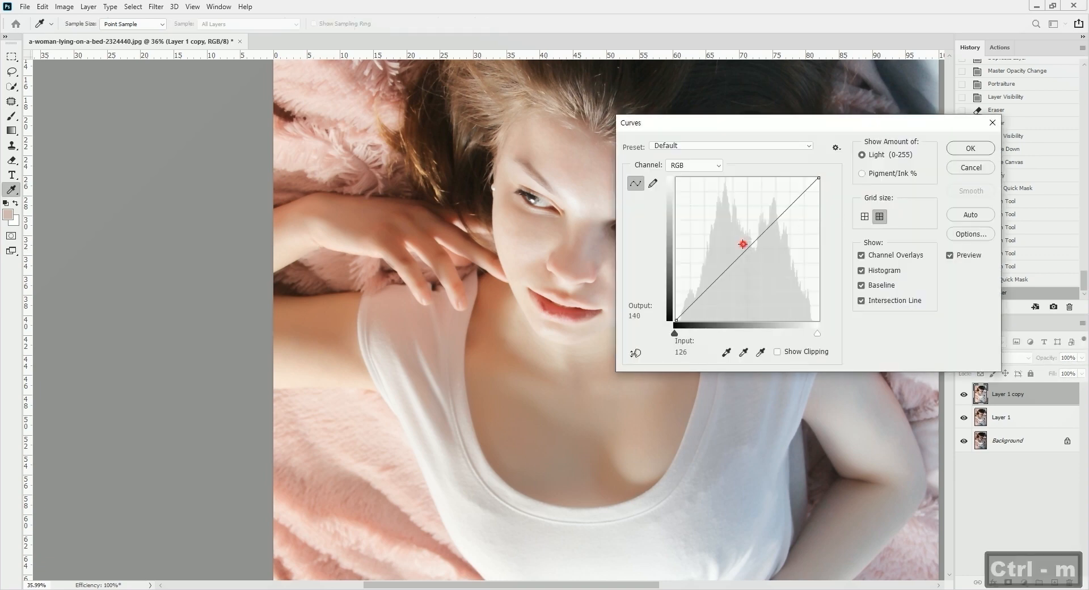
pyautogui.moveTo(741, 255); pyautogui.dragTo(739, 242)
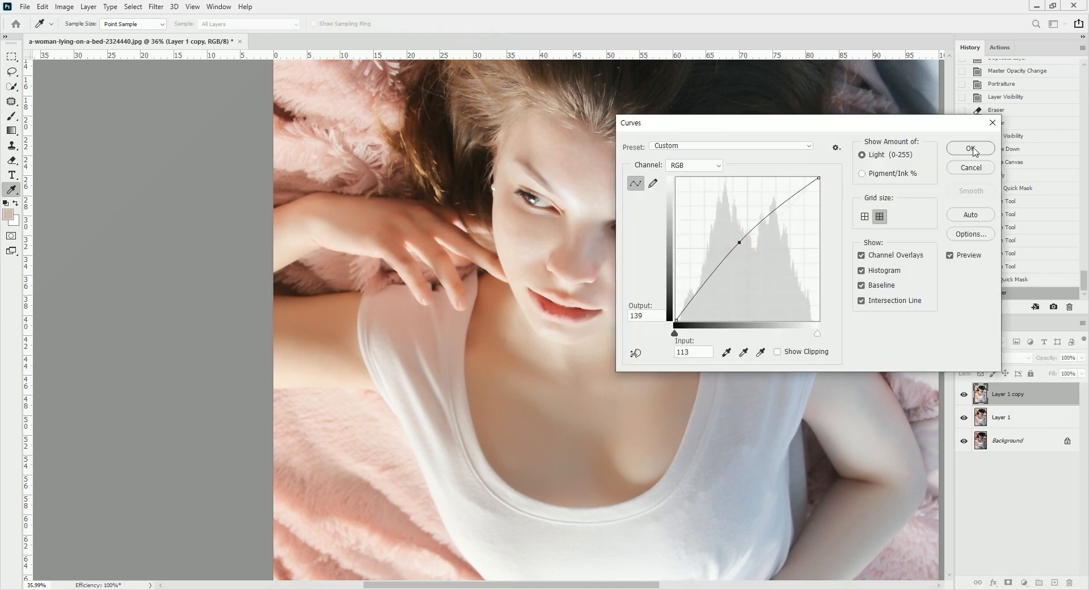
pyautogui.click(971, 148)
pyautogui.hotkey('ctrl', 'd')
pyautogui.hotkey('ctrl', 'space')
pyautogui.moveTo(629, 245); pyautogui.dragTo(615, 244)
pyautogui.press('space')
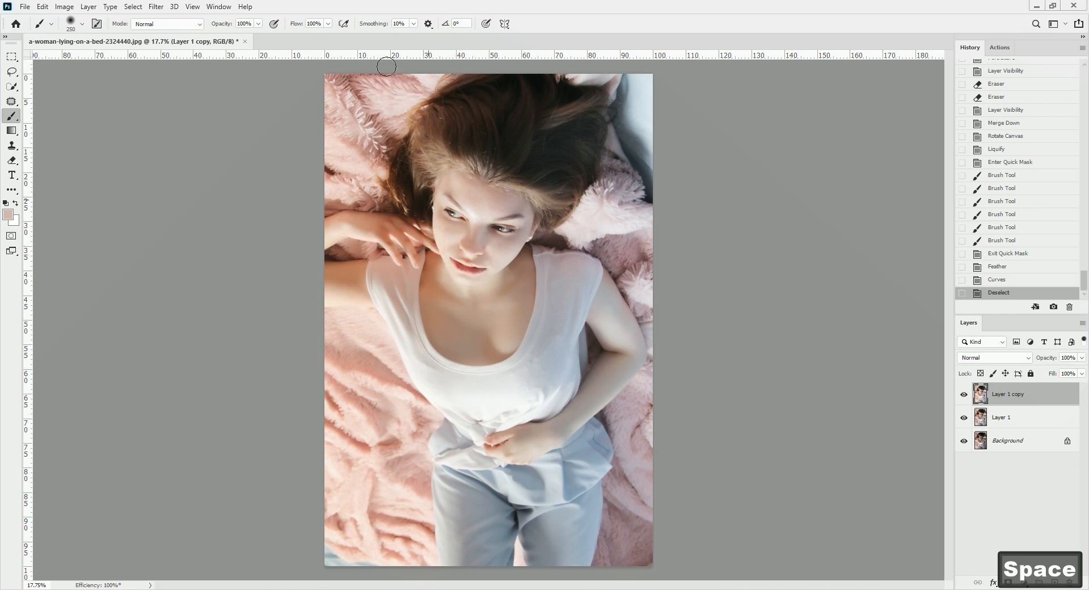
pyautogui.press('l')
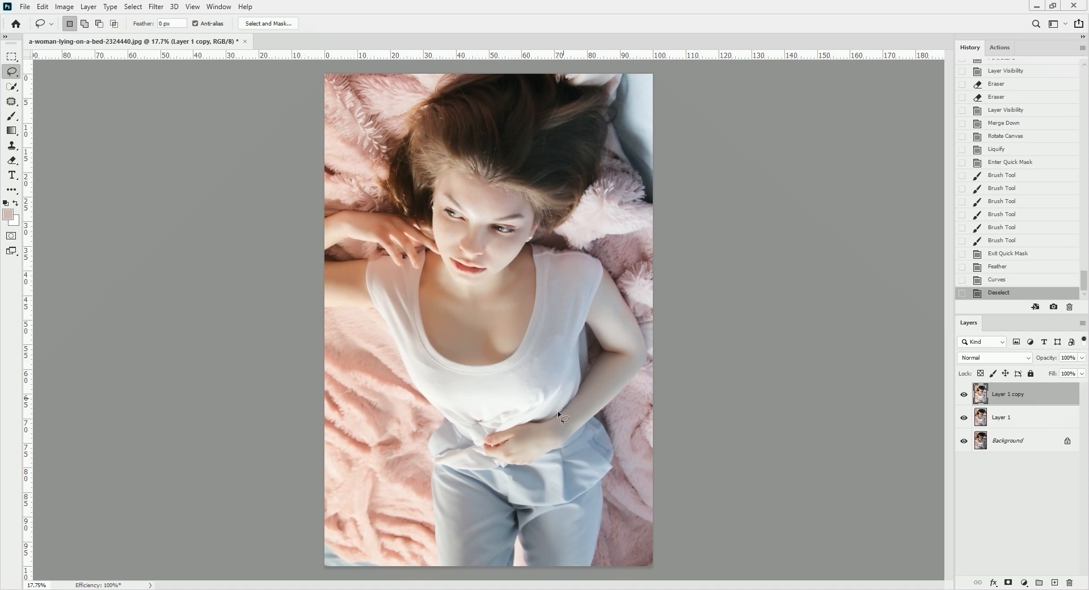
pyautogui.scroll(2, 574, 413)
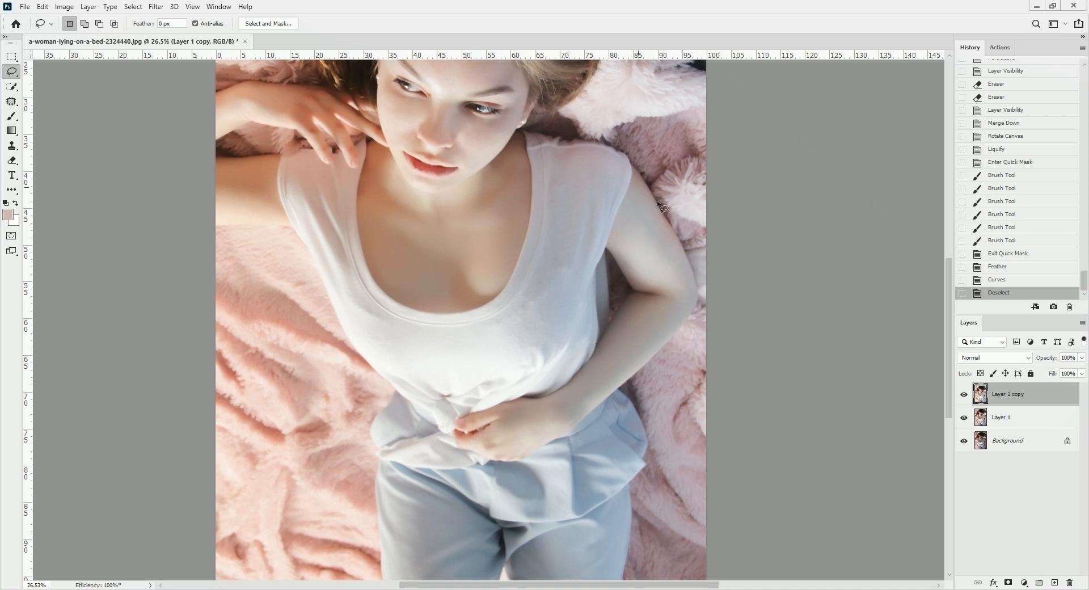
pyautogui.hotkey('ctrl', 'space')
pyautogui.moveTo(655, 254); pyautogui.dragTo(630, 255)
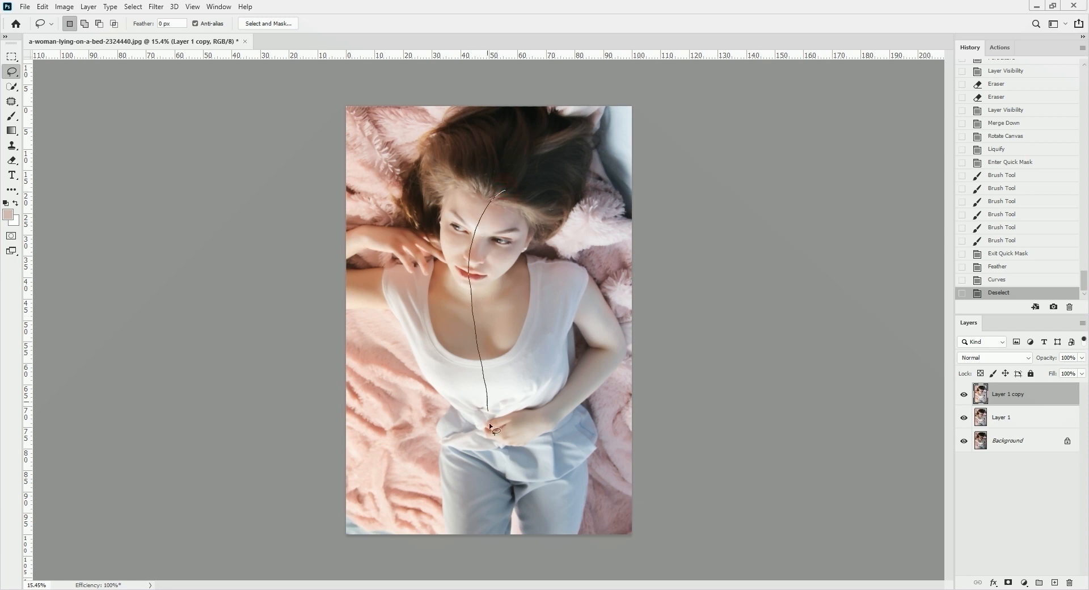
pyautogui.moveTo(604, 408); pyautogui.dragTo(605, 404)
pyautogui.click(606, 400)
pyautogui.hotkey('ctrl', 'space')
pyautogui.moveTo(525, 426); pyautogui.dragTo(552, 425)
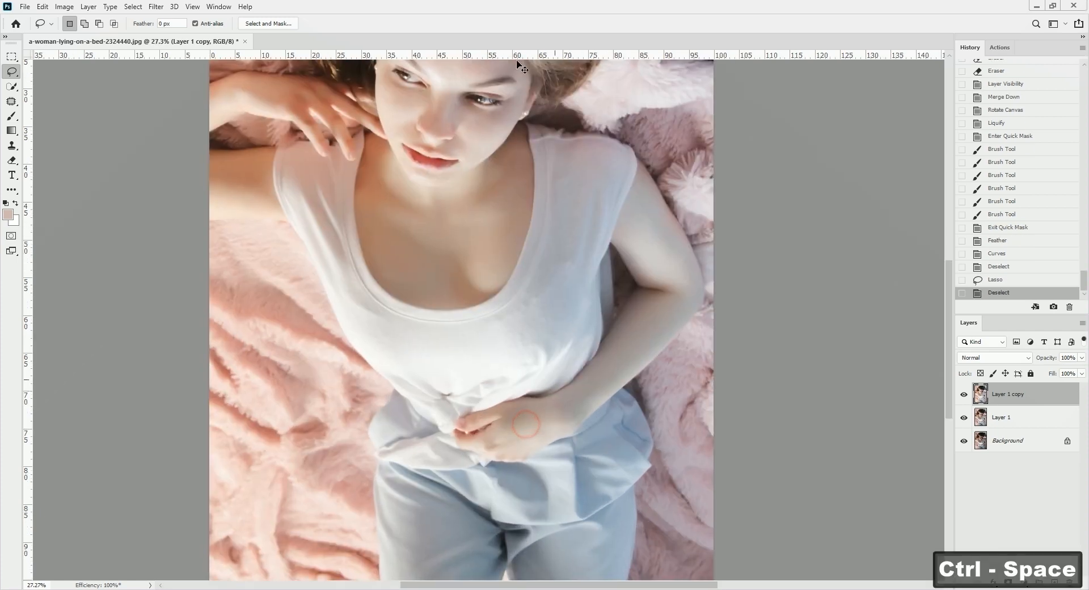
pyautogui.press('space')
pyautogui.moveTo(532, 337); pyautogui.dragTo(555, 349)
pyautogui.hotkey('ctrl', 'd')
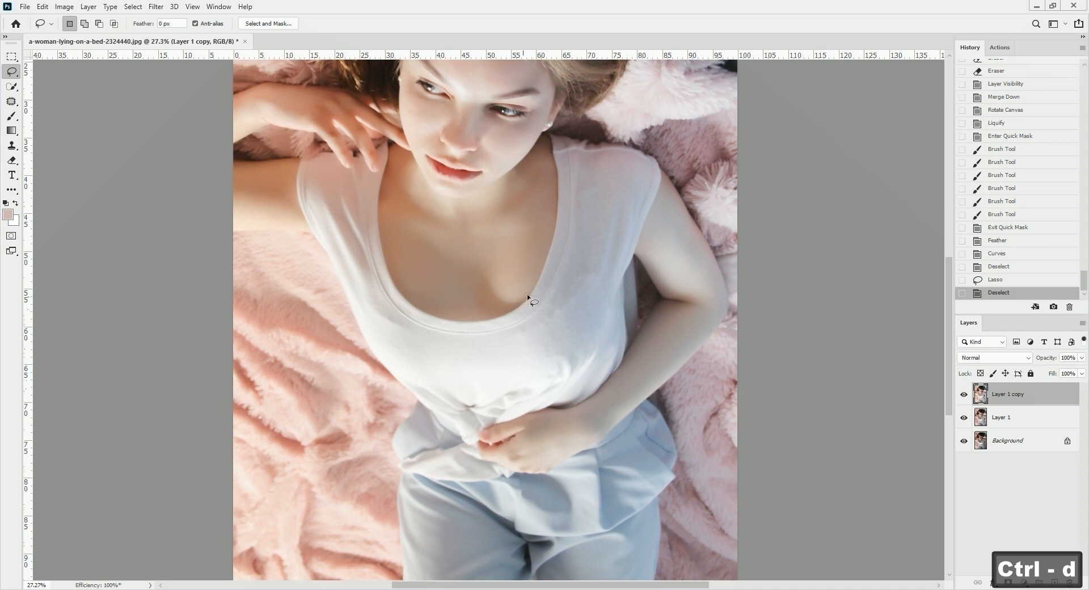
# Start a new Quick Mask and paint in black over the hand resting on the waist and its whole bare arm.
pyautogui.press('q')
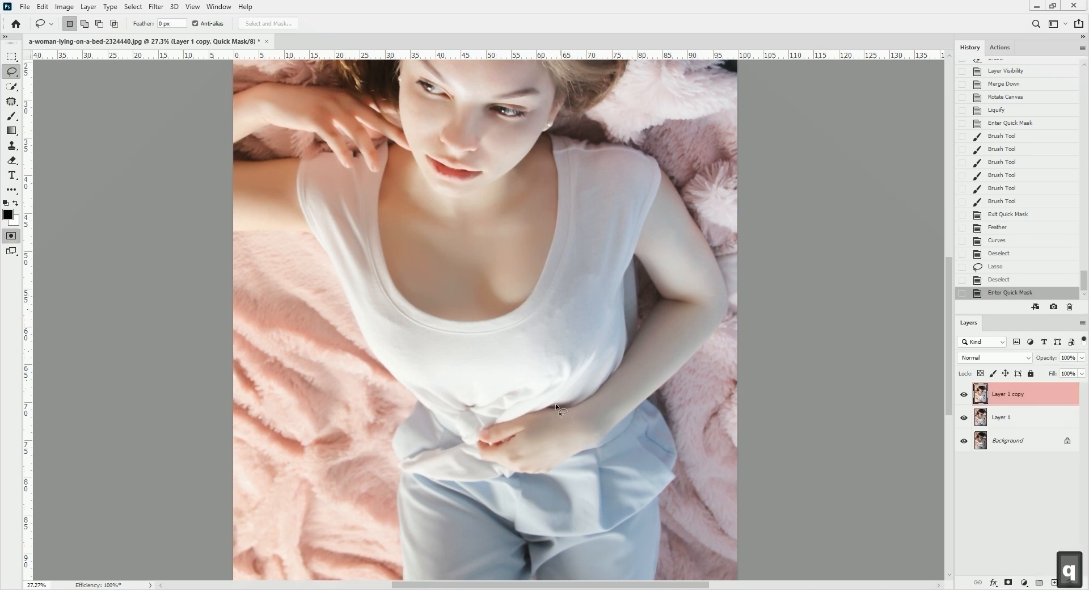
pyautogui.press('b')
pyautogui.press('d')
pyautogui.press(']')
pyautogui.moveTo(540, 442); pyautogui.dragTo(556, 437)
pyautogui.moveTo(536, 445)
pyautogui.mouseDown()
pyautogui.moveTo(551, 423)
pyautogui.moveTo(589, 425)
pyautogui.moveTo(577, 437)
pyautogui.moveTo(683, 312)
pyautogui.moveTo(639, 371)
pyautogui.moveTo(654, 348)
pyautogui.moveTo(648, 367)
pyautogui.moveTo(690, 335)
pyautogui.moveTo(681, 345)
pyautogui.moveTo(712, 302)
pyautogui.moveTo(686, 287)
pyautogui.moveTo(674, 303)
pyautogui.moveTo(653, 242)
pyautogui.moveTo(666, 198)
pyautogui.moveTo(709, 296)
pyautogui.moveTo(666, 240)
pyautogui.moveTo(685, 252)
pyautogui.mouseUp()
# Fill the remaining gaps in the arm mask with a 250 px brush and convert the mask into a selection.
pyautogui.press('[')
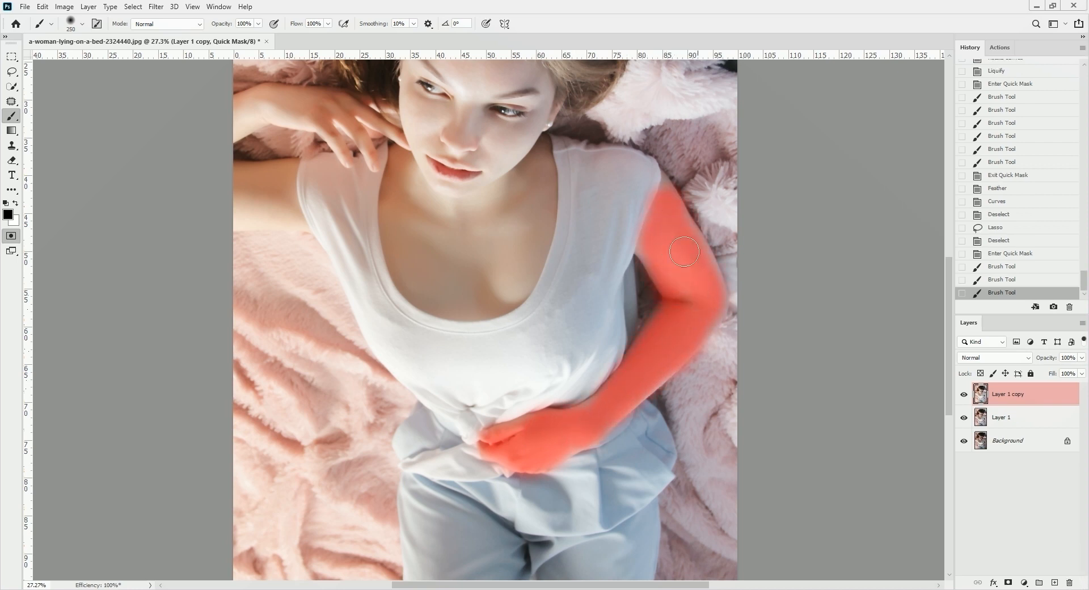
pyautogui.moveTo(651, 379); pyautogui.dragTo(609, 414)
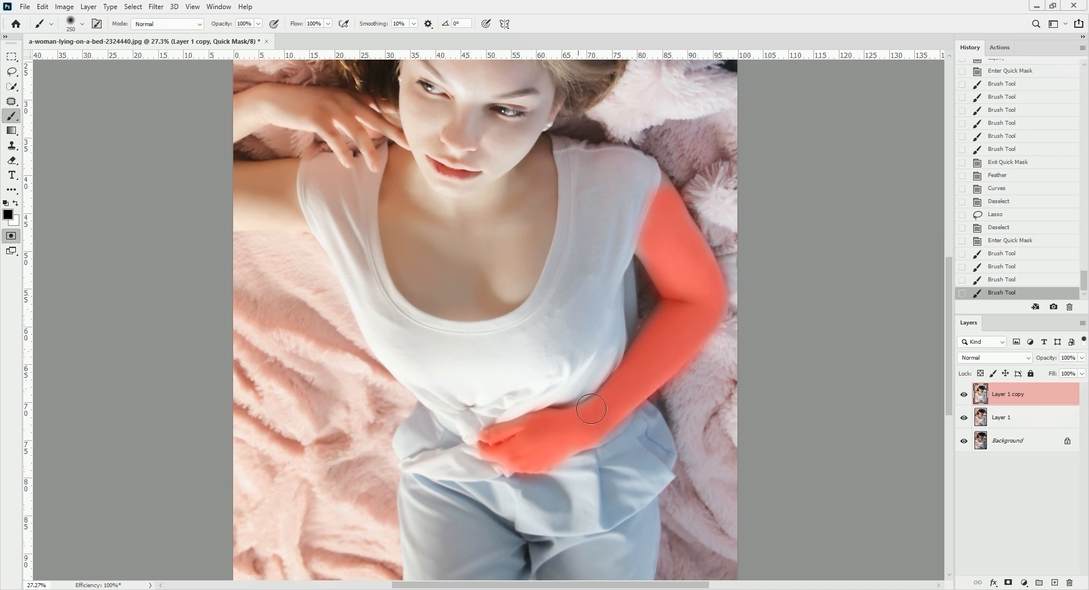
pyautogui.click(668, 265)
pyautogui.press('q')
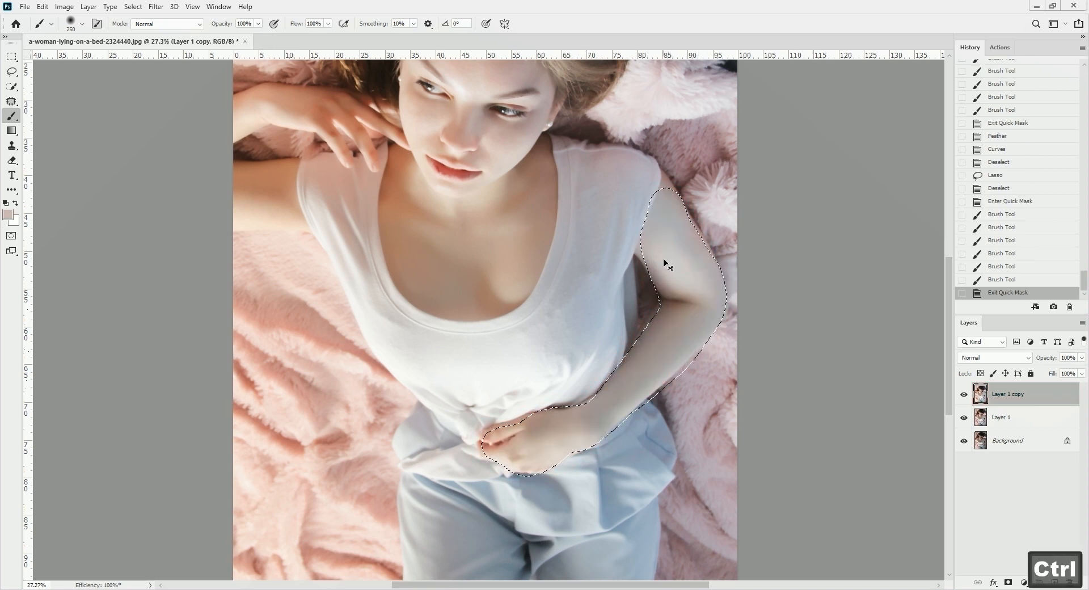
# Copy the selected arm to a new layer and warm it in the Camera Raw Filter with Temperature +15.
pyautogui.hotkey('ctrl', 'j')
pyautogui.hotkey('ctrl', 'shift', 'a')
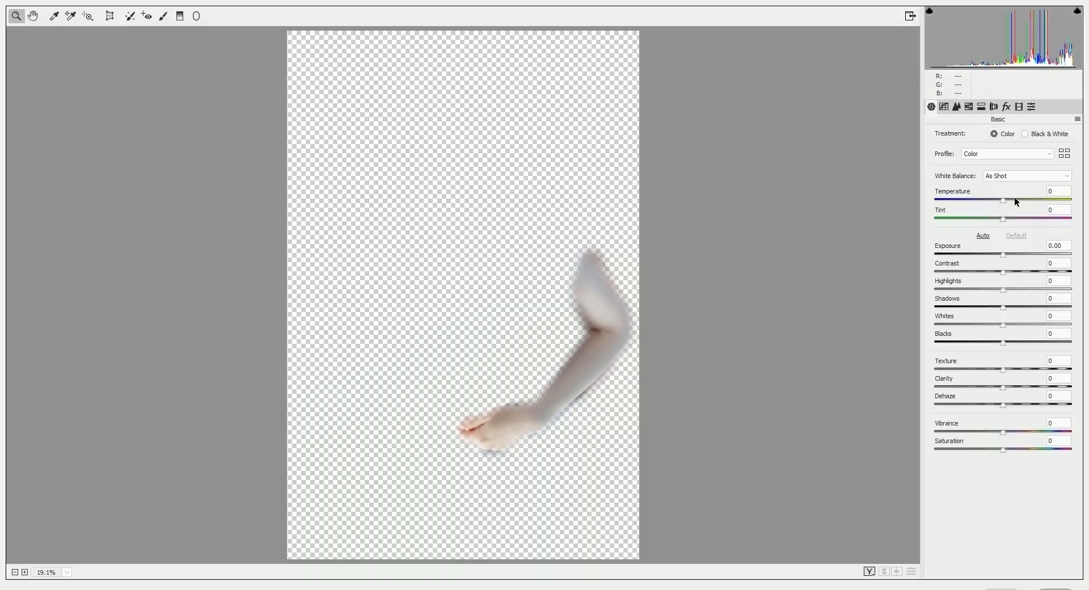
pyautogui.click(1014, 198)
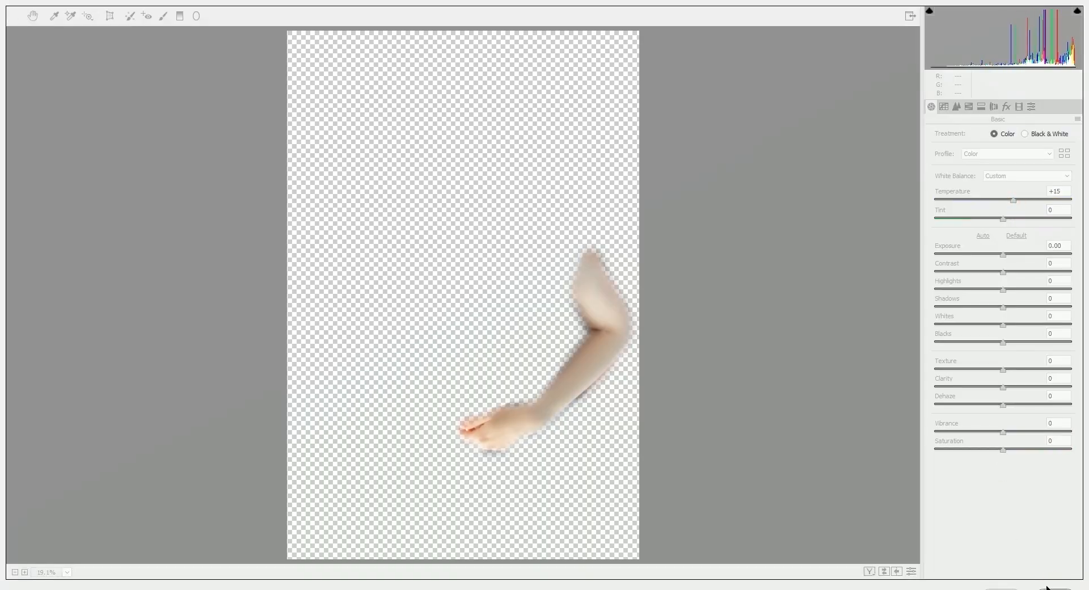
pyautogui.press('Return')
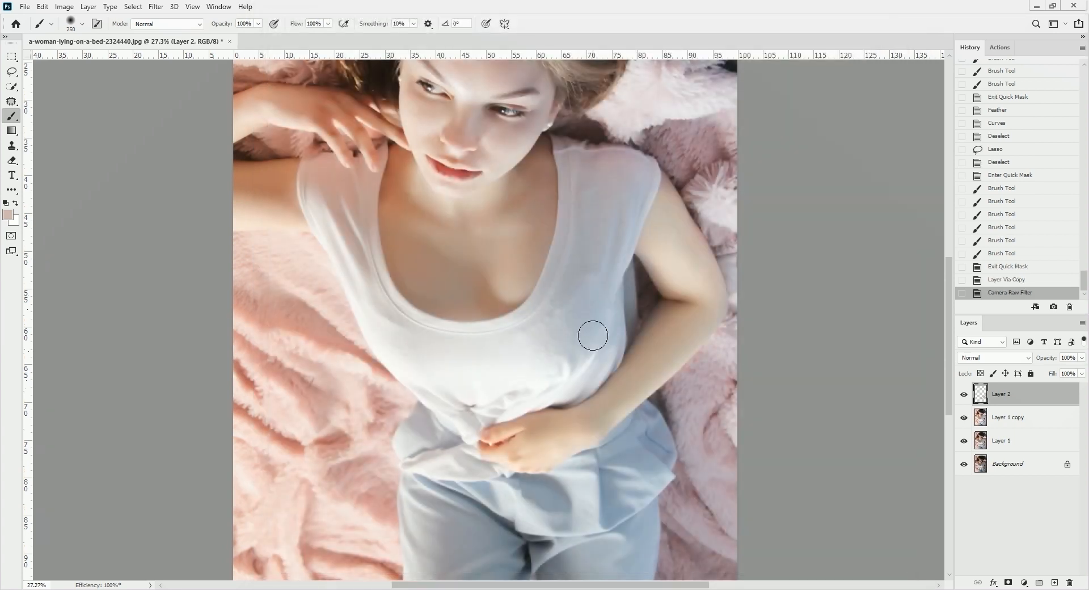
# Delete the warmed arm layer and revert the history to the Exit Quick Mask state to restore the arm selection.
pyautogui.scroll(-3, 593, 337)
pyautogui.scroll(3, 592, 337)
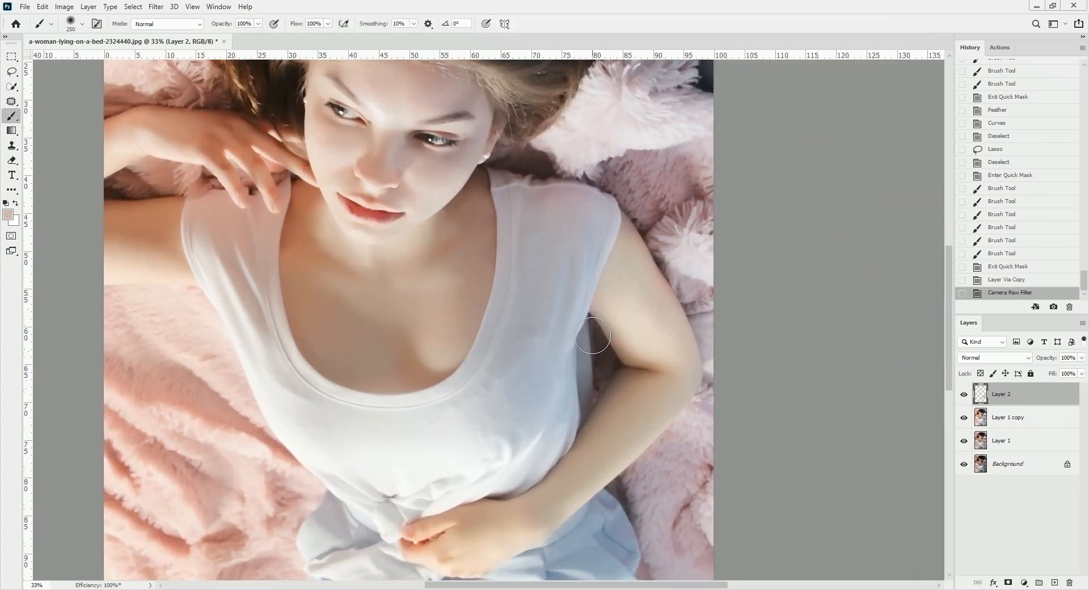
pyautogui.press('space')
pyautogui.moveTo(680, 357); pyautogui.dragTo(604, 335)
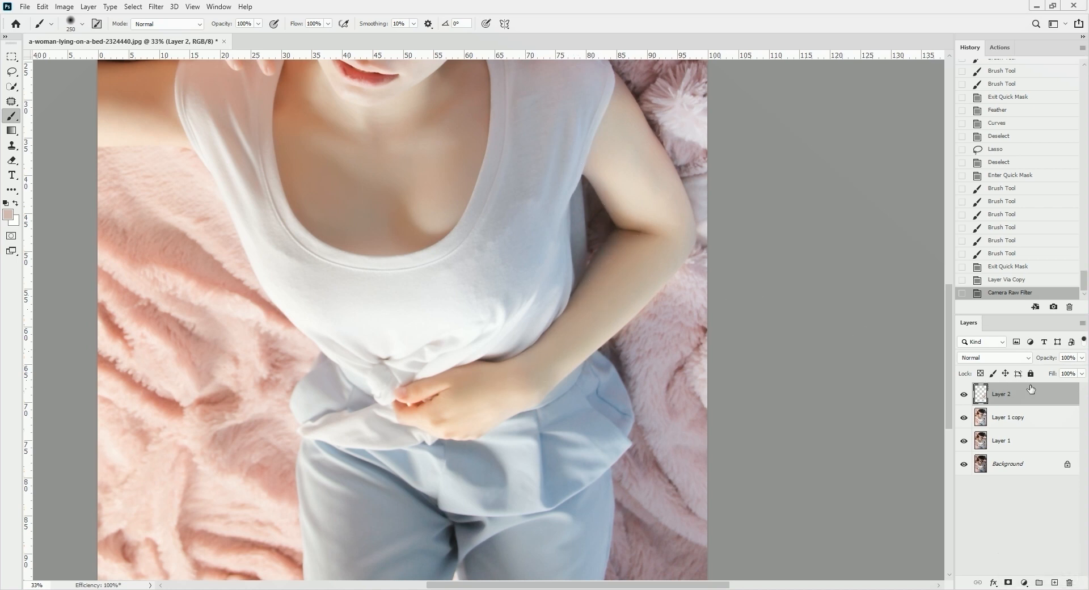
pyautogui.moveTo(1031, 389); pyautogui.dragTo(1070, 583)
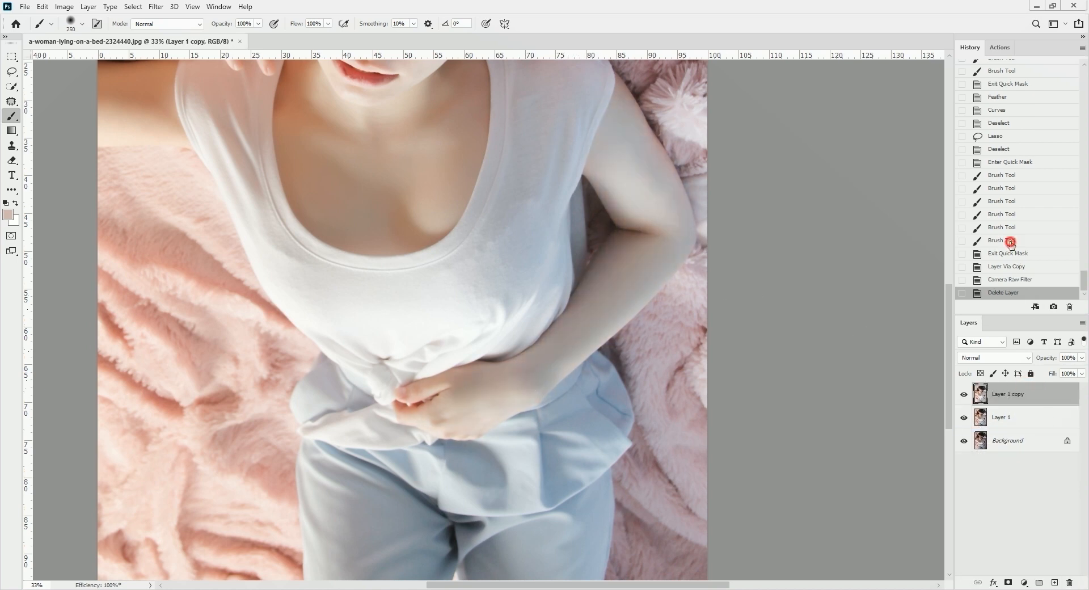
pyautogui.click(1010, 241)
pyautogui.click(1009, 253)
# Start a Curves adjustment on the selected arm, hide the selection outline, and raise the midtones of the Red channel.
pyautogui.hotkey('ctrl', 'm')
pyautogui.hotkey('ctrl', '3')
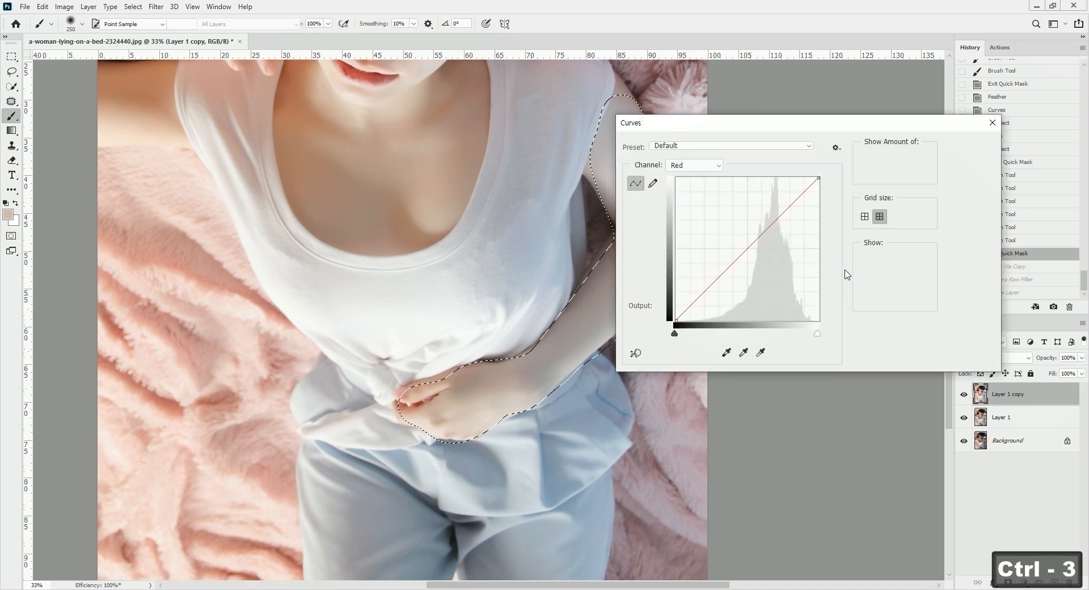
pyautogui.press('space')
pyautogui.moveTo(418, 214); pyautogui.dragTo(445, 297)
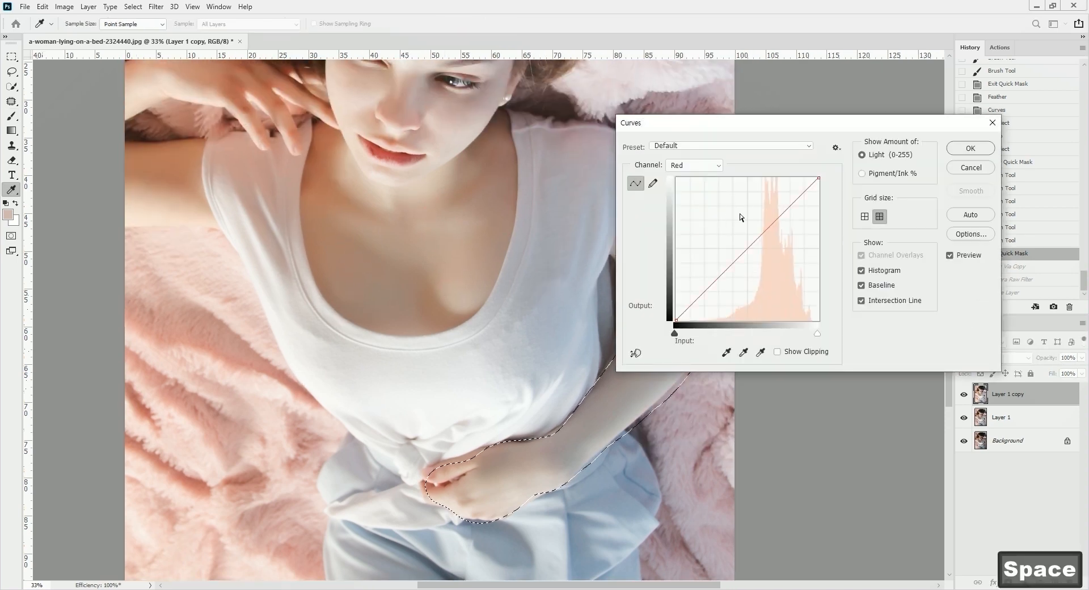
pyautogui.hotkey('ctrl', 'h')
pyautogui.moveTo(750, 238); pyautogui.dragTo(751, 249)
# Lower the Blue curve at input 135 to output 126 and the RGB curve at input 130 to 122, apply Curves, and deselect.
pyautogui.hotkey('ctrl', '5')
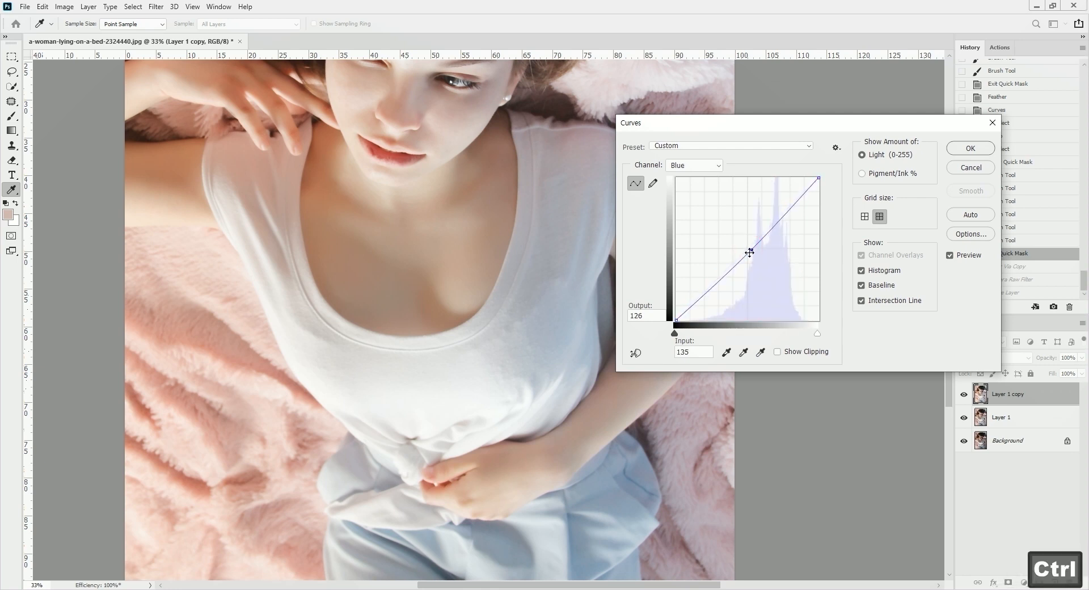
pyautogui.hotkey('ctrl', '2')
pyautogui.click(749, 251)
pyautogui.moveTo(749, 251); pyautogui.dragTo(749, 252)
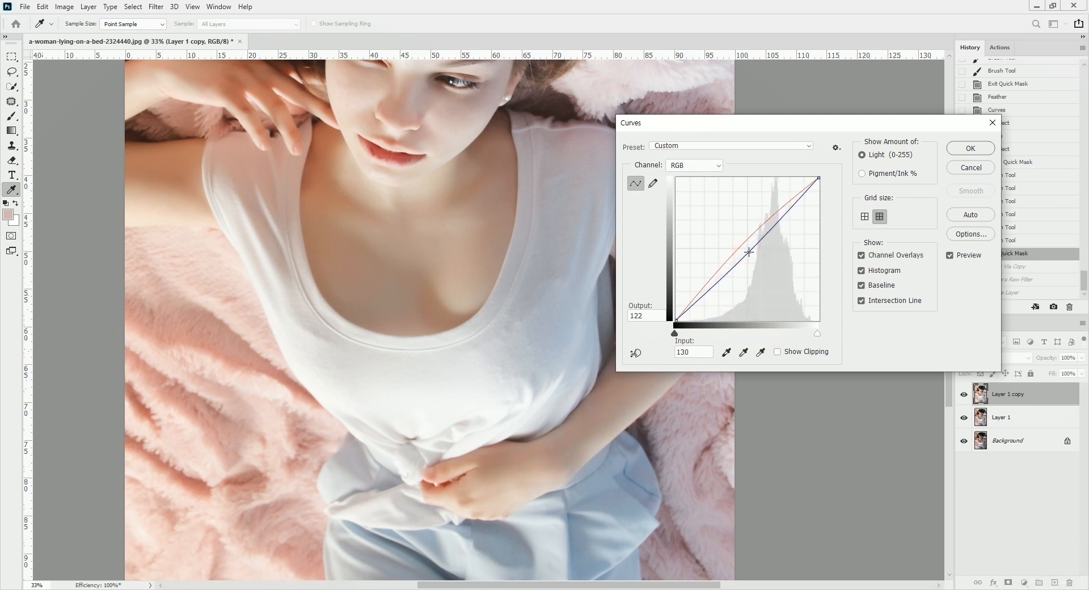
pyautogui.click(971, 148)
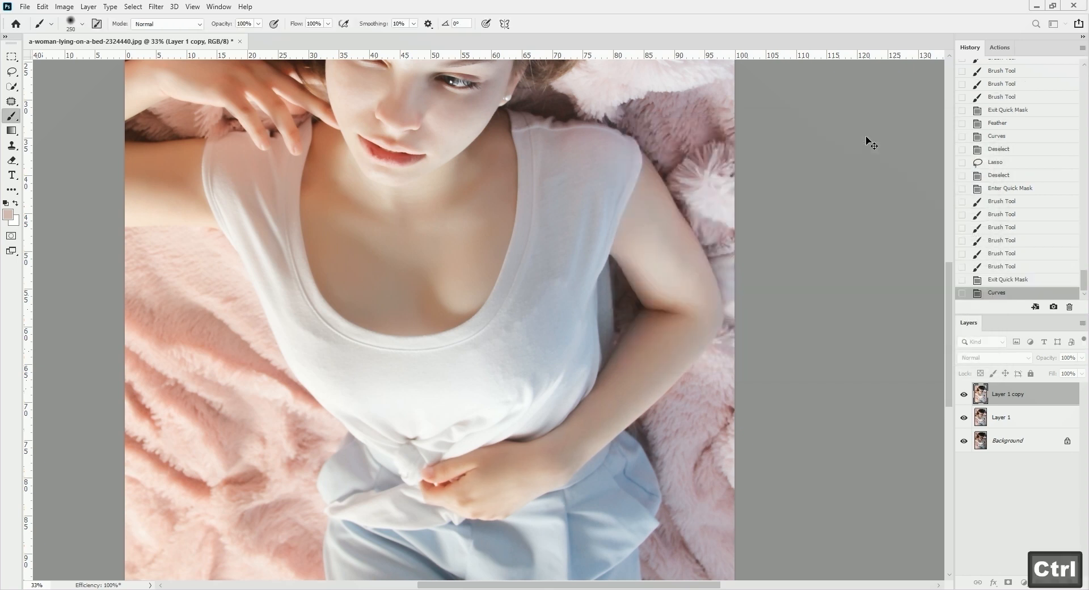
pyautogui.hotkey('ctrl', 'd')
# Rotate the whole canvas by 180°.
pyautogui.hotkey('ctrl', '0')
pyautogui.press('l')
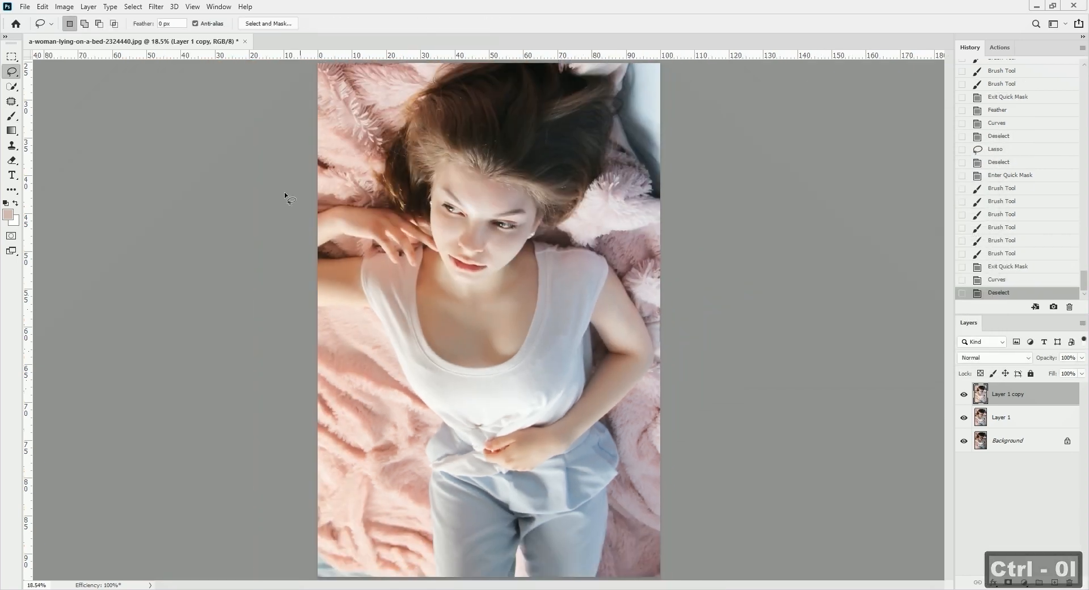
pyautogui.click(64, 6)
pyautogui.moveTo(85, 115)
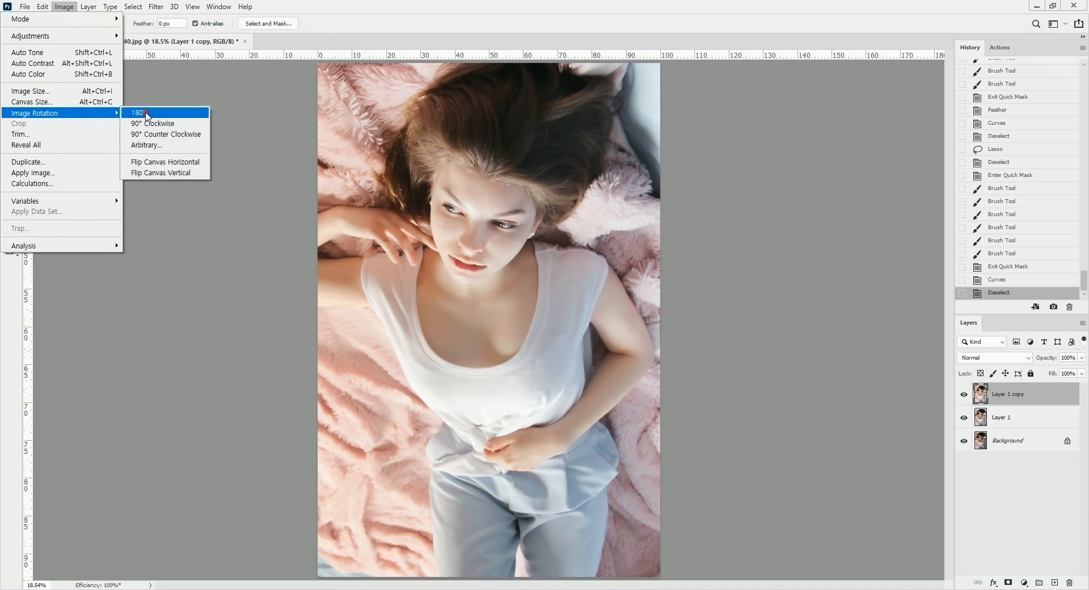
pyautogui.click(139, 113)
pyautogui.scroll(-1, 504, 291)
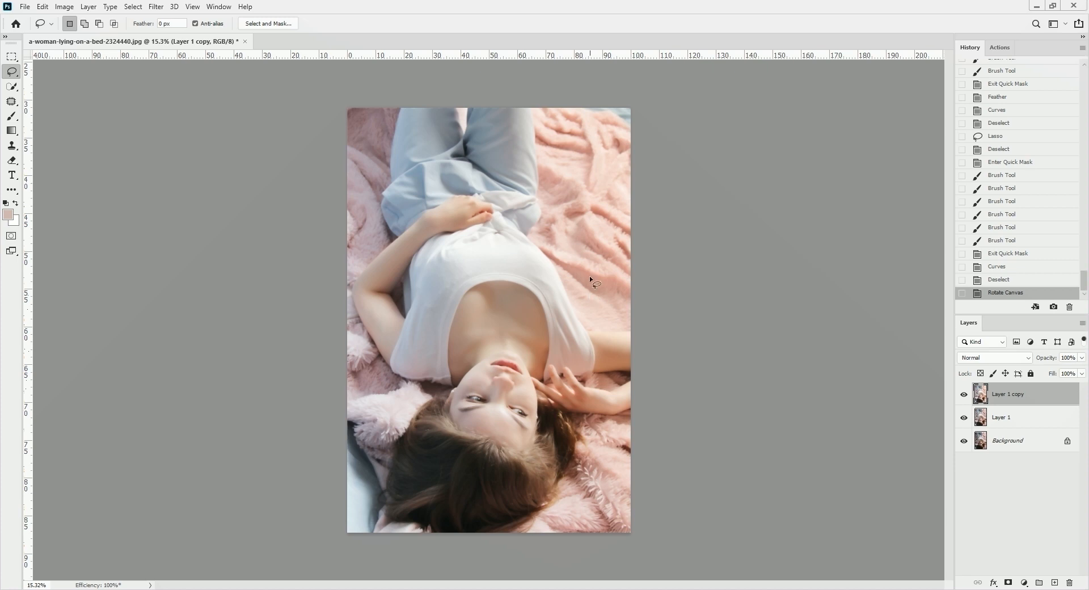
# Run the "clear" action on Layer 1 copy and set the opacity of the resulting masked layer to 40%.
pyautogui.click(999, 47)
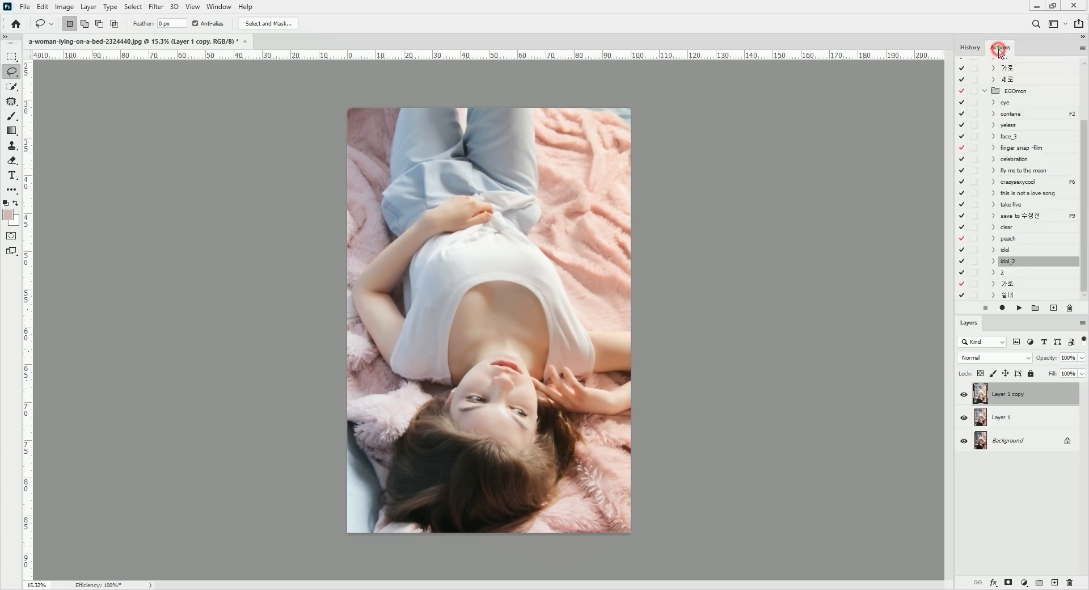
pyautogui.click(1008, 228)
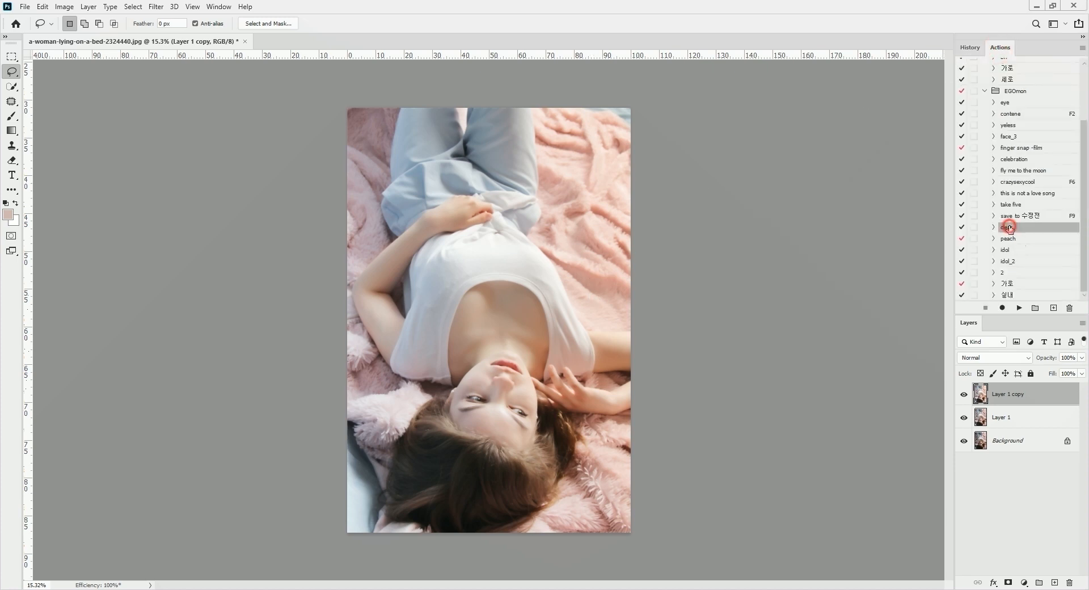
pyautogui.click(1020, 308)
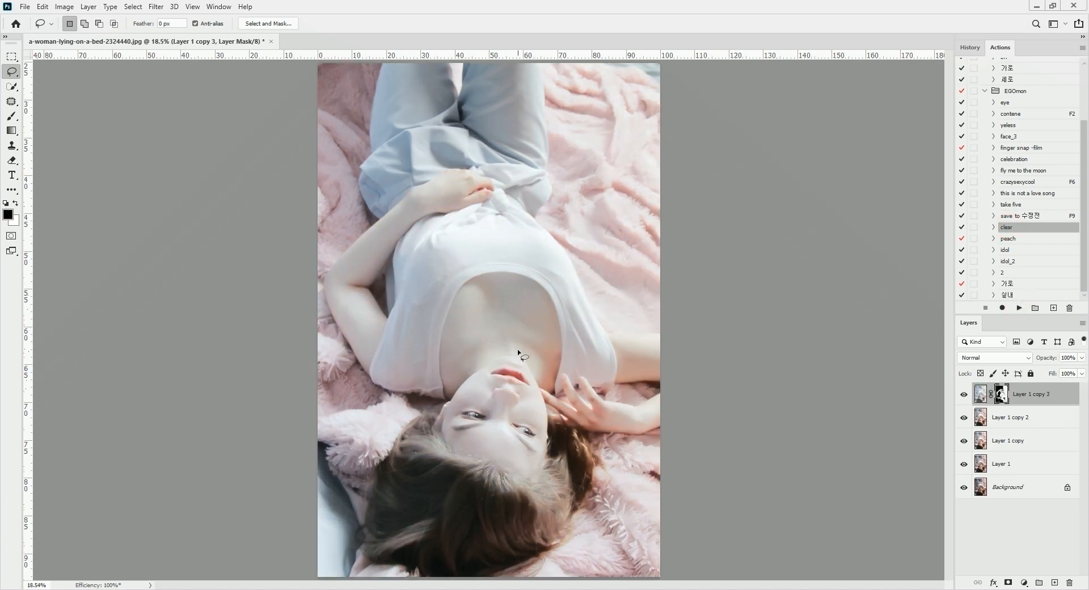
pyautogui.press('3')
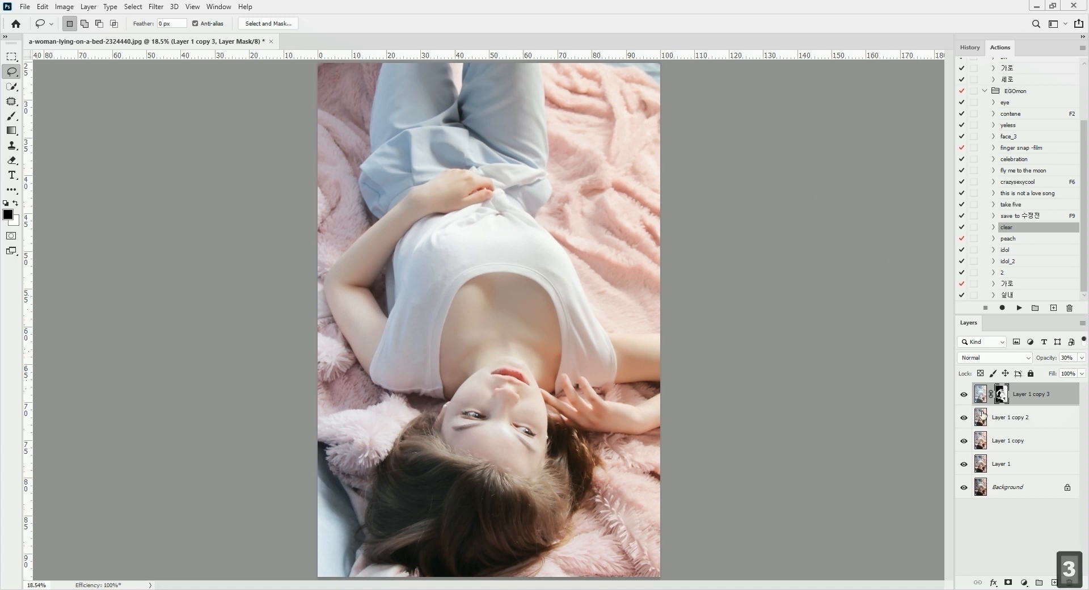
pyautogui.press('4')
# Compare the photo with and without the clear effect of Layer 1 copy 3 and examine that layer's mask.
pyautogui.click(963, 395)
pyautogui.click(963, 395)
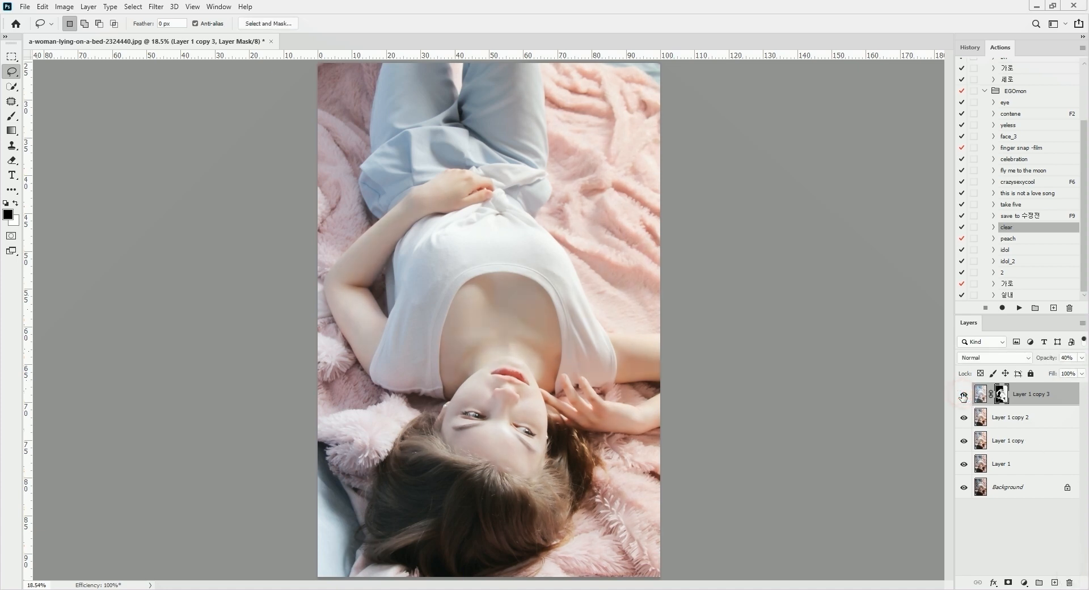
pyautogui.click(964, 396)
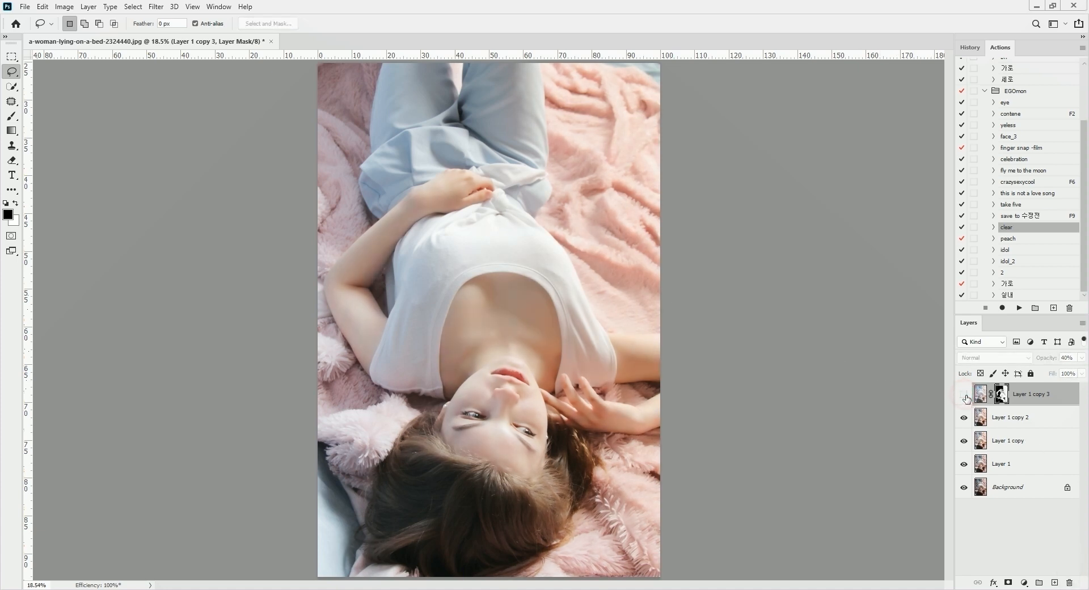
pyautogui.click(965, 397)
pyautogui.click(964, 395)
pyautogui.click(963, 396)
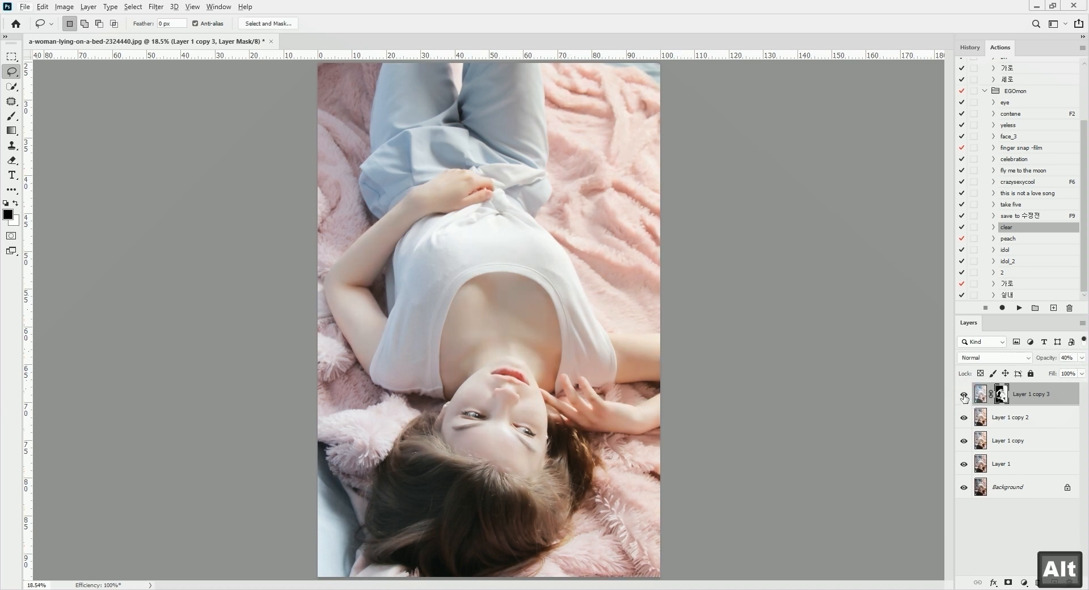
pyautogui.keyDown('alt'); pyautogui.click(964, 396); pyautogui.keyUp('alt')
pyautogui.keyDown('alt'); pyautogui.click(964, 396); pyautogui.keyUp('alt')
pyautogui.keyDown('ctrl'); pyautogui.click(1002, 395); pyautogui.keyUp('ctrl')
pyautogui.hotkey('ctrl', 'd')
pyautogui.keyDown('alt'); pyautogui.click(1002, 397); pyautogui.keyUp('alt')
pyautogui.keyDown('alt'); pyautogui.click(1023, 394); pyautogui.keyUp('alt')
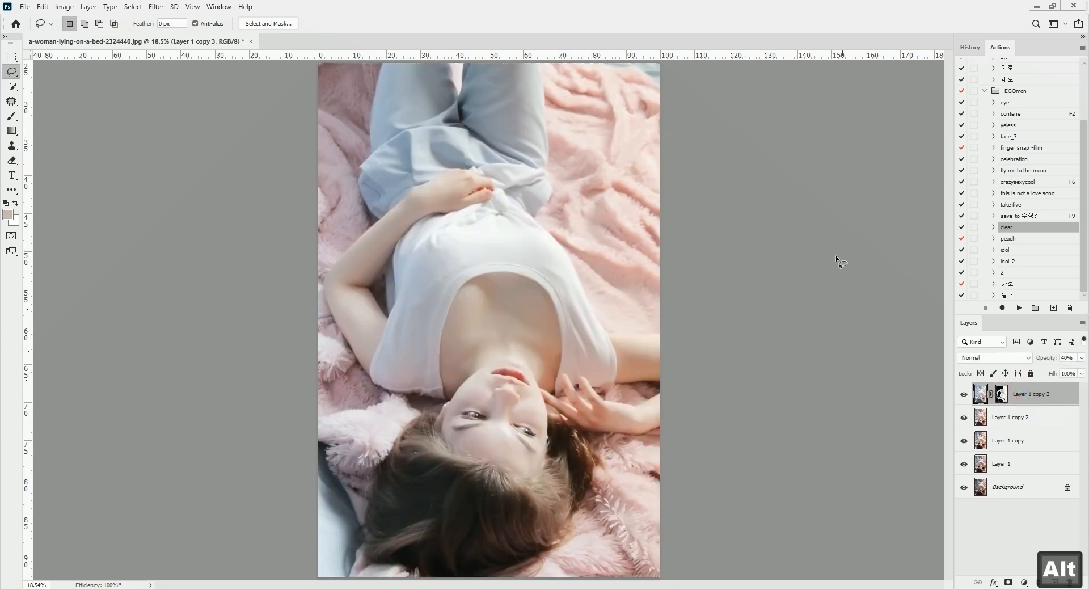
# Paint the blanket area beside the legs and torso white on the Layer 1 copy 3 mask with a 600 px brush.
pyautogui.keyDown('alt'); pyautogui.click(1002, 395); pyautogui.keyUp('alt')
pyautogui.press('b')
pyautogui.moveTo(621, 165); pyautogui.dragTo(657, 259)
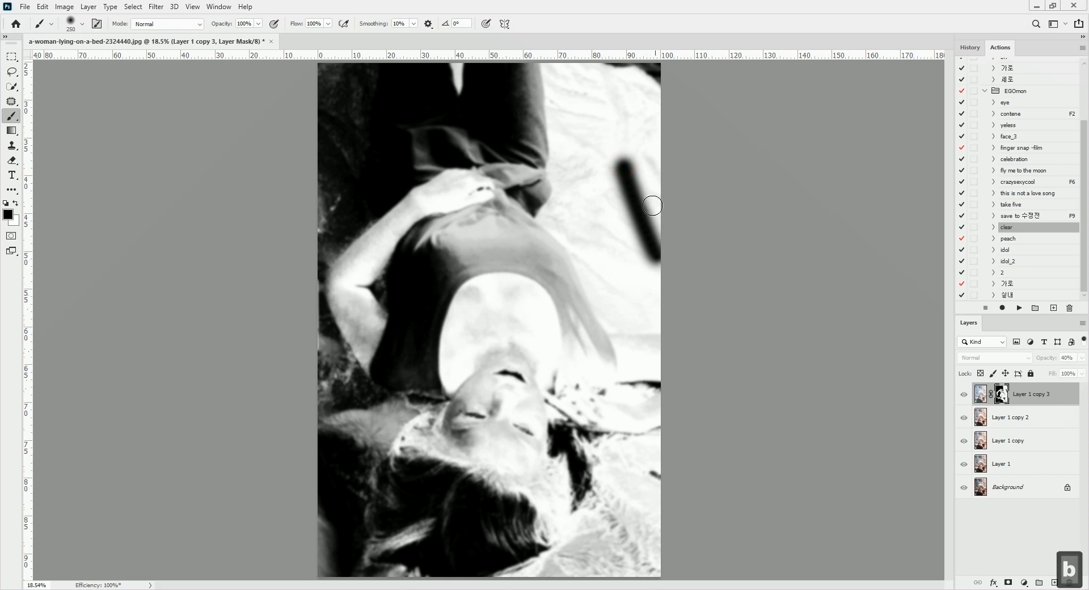
pyautogui.press('x')
pyautogui.press(']')
pyautogui.press(']')
pyautogui.press(']')
pyautogui.press(']')
pyautogui.moveTo(621, 141)
pyautogui.mouseDown()
pyautogui.moveTo(676, 258)
pyautogui.moveTo(637, 248)
pyautogui.moveTo(627, 277)
pyautogui.mouseUp()
pyautogui.moveTo(588, 132); pyautogui.dragTo(656, 85)
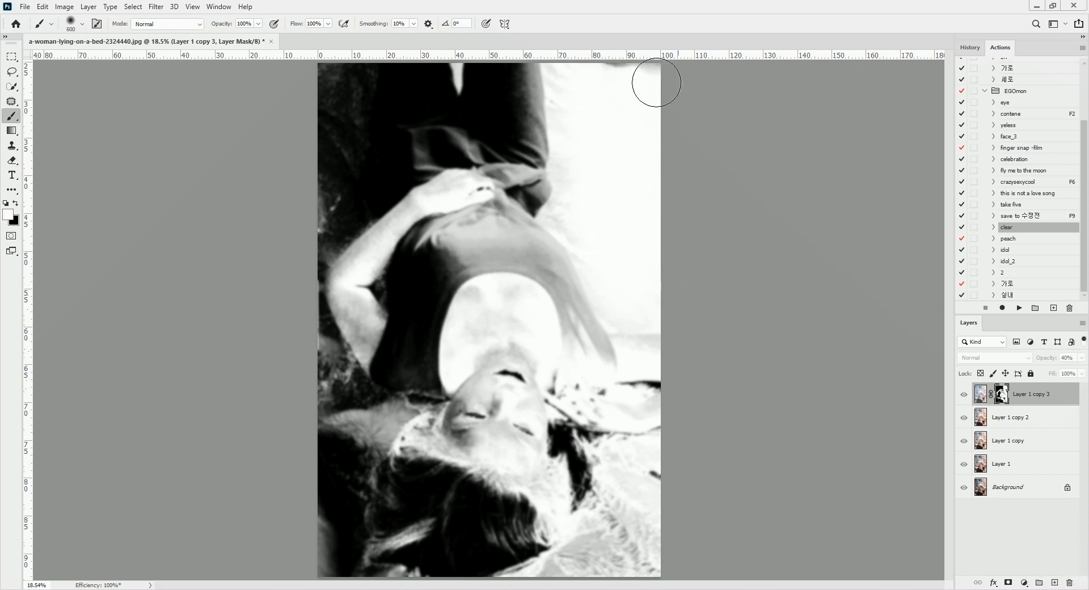
pyautogui.keyDown('alt'); pyautogui.click(1002, 394); pyautogui.keyUp('alt')
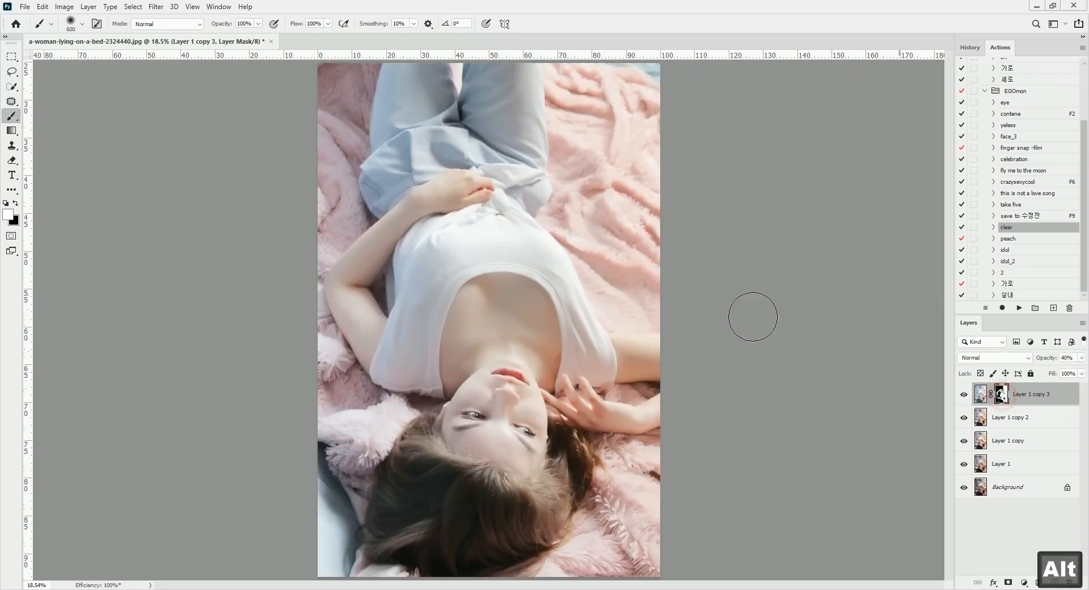
# Check the clear effect on and off, and paint black on its mask over the blanket around the woman.
pyautogui.moveTo(601, 292); pyautogui.dragTo(615, 287)
pyautogui.click(965, 395)
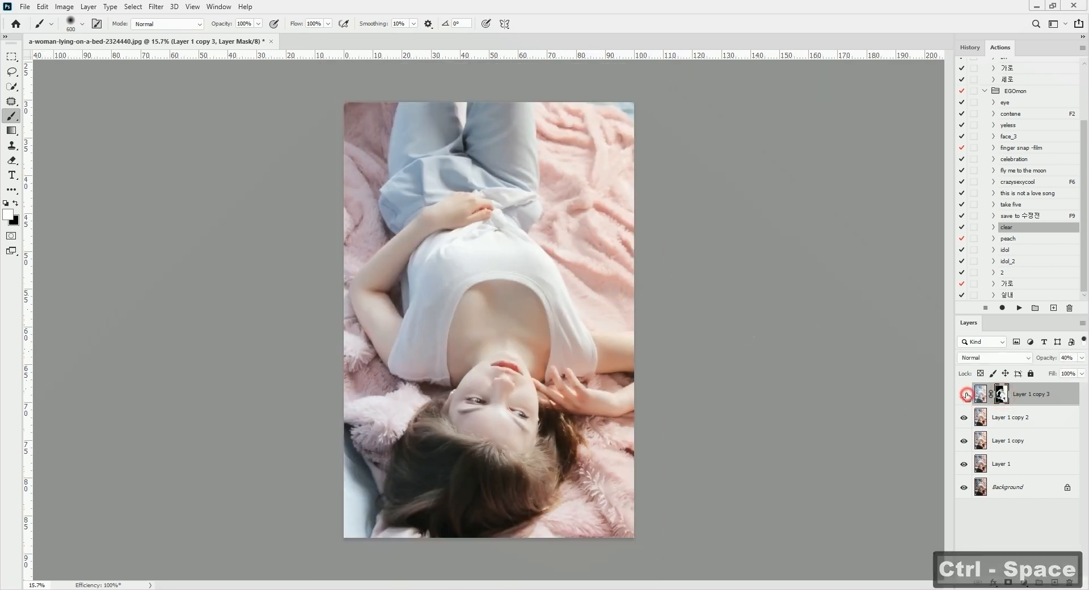
pyautogui.click(964, 395)
pyautogui.press('x')
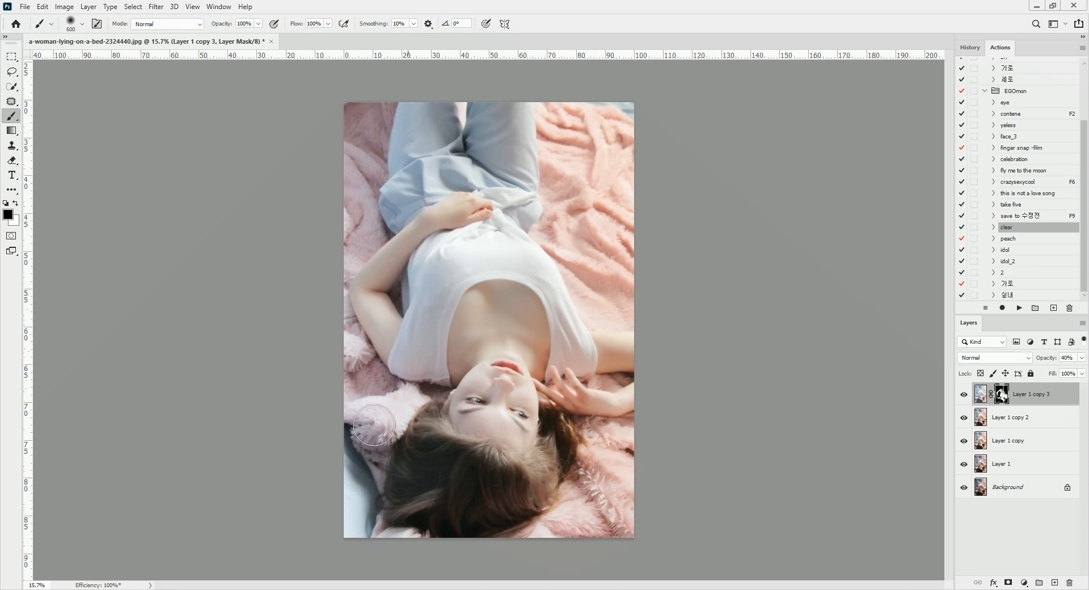
pyautogui.moveTo(398, 408)
pyautogui.mouseDown()
pyautogui.moveTo(335, 454)
pyautogui.moveTo(374, 438)
pyautogui.moveTo(334, 357)
pyautogui.mouseUp()
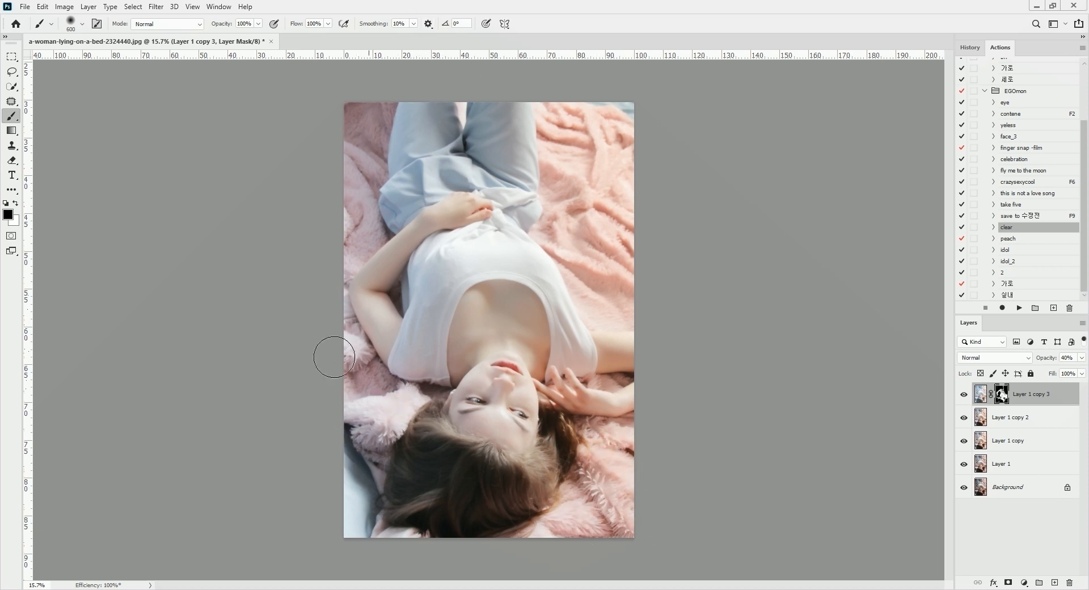
# Hide Layer 1 copy 3 and Layer 1 copy 2, and run the "peach" action on Layer 1 copy.
pyautogui.click(964, 394)
pyautogui.click(997, 417)
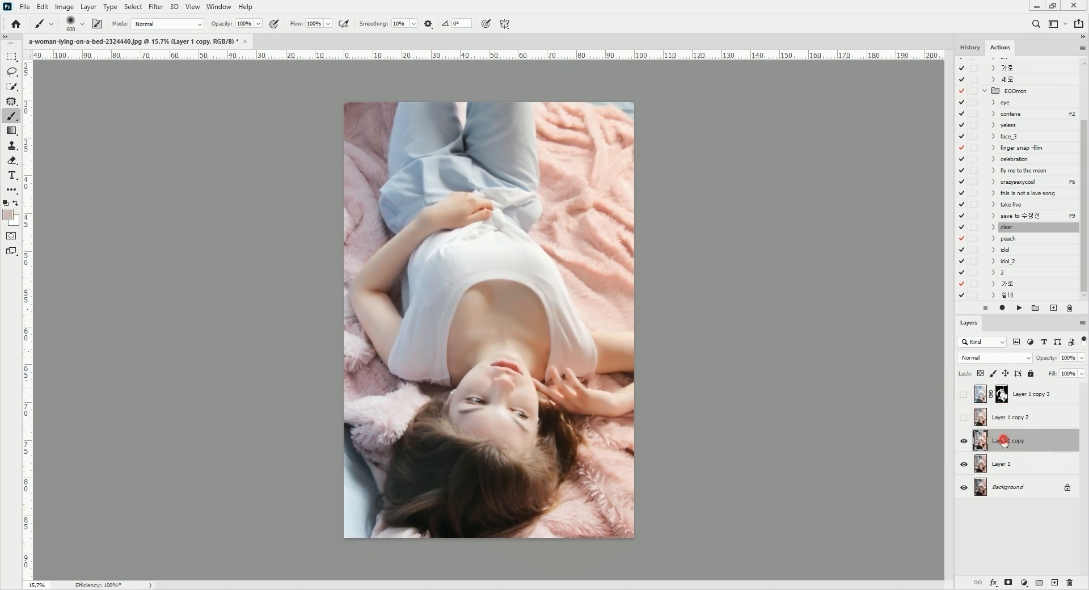
pyautogui.click(1009, 239)
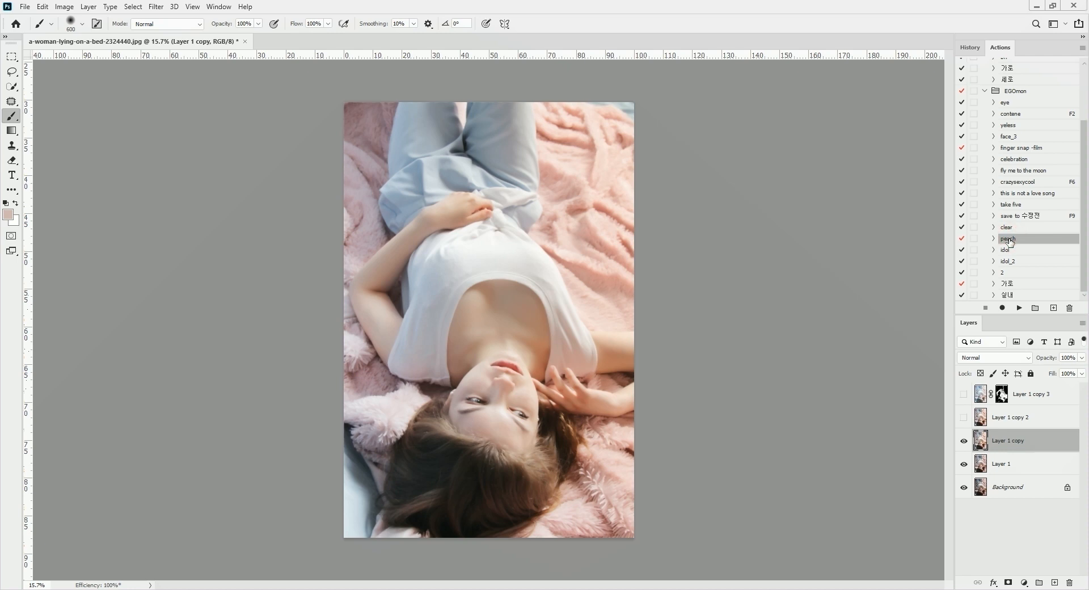
pyautogui.click(1020, 309)
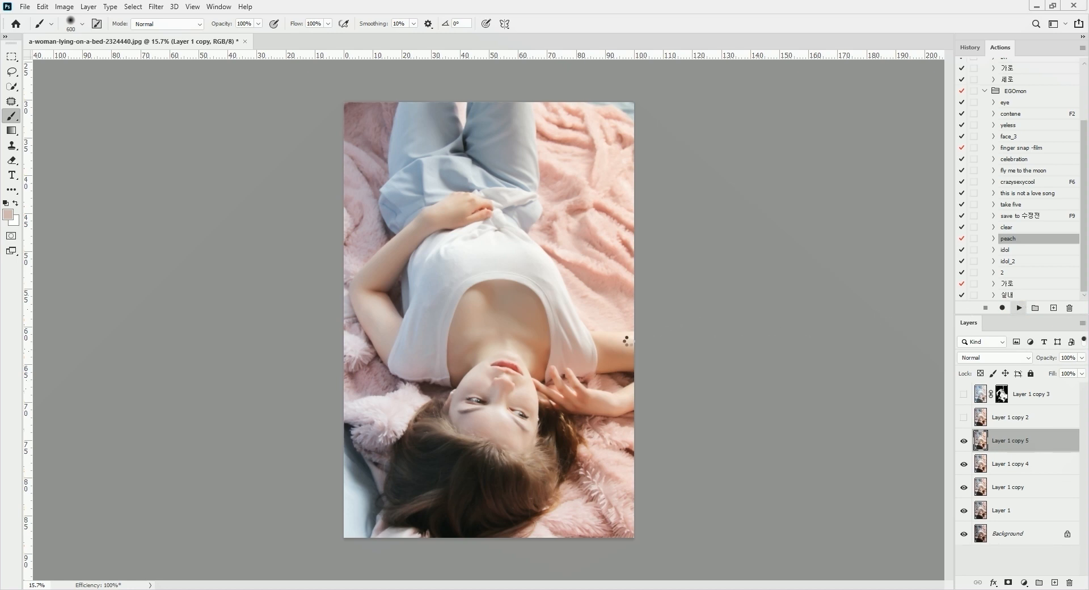
# Examine the peach effect up close and compare it with the clear version by toggling the visibility of their layers.
pyautogui.scroll(5, 551, 350)
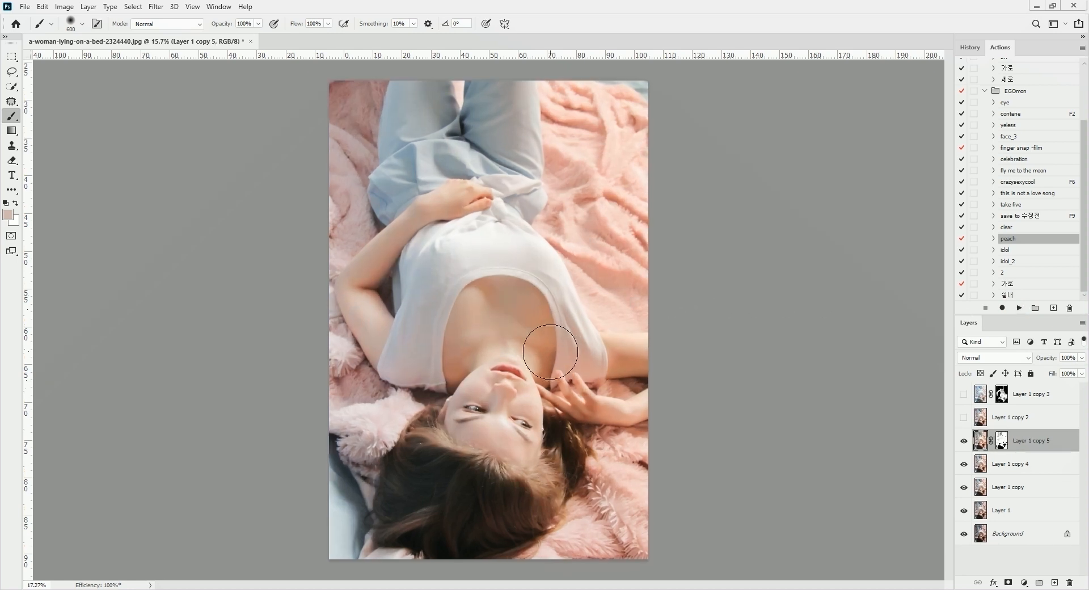
pyautogui.press('l')
pyautogui.moveTo(488, 281); pyautogui.dragTo(552, 352)
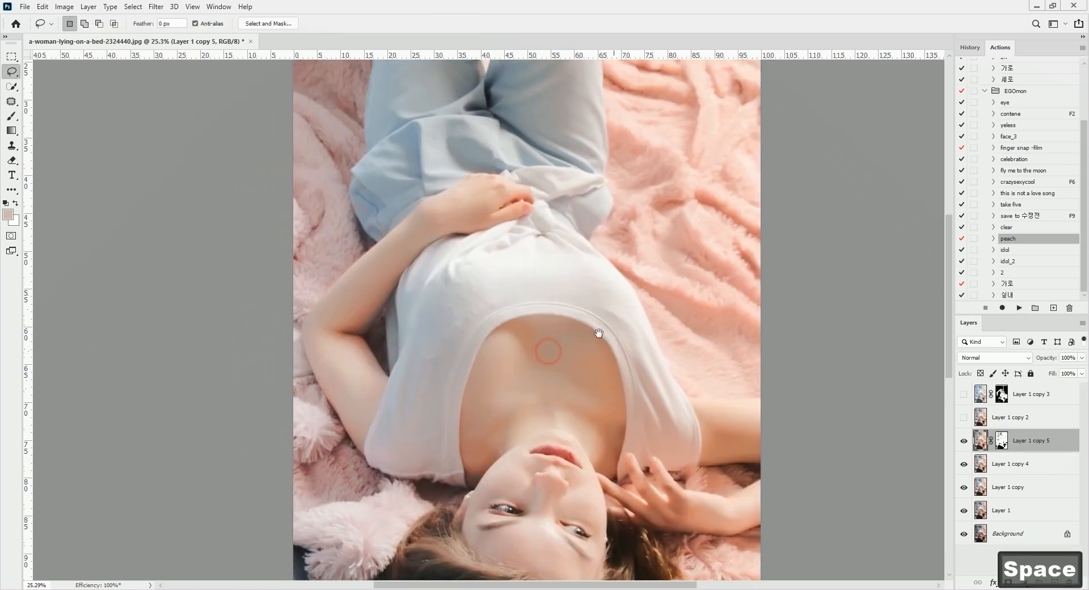
pyautogui.moveTo(630, 370); pyautogui.dragTo(589, 372)
pyautogui.click(964, 441)
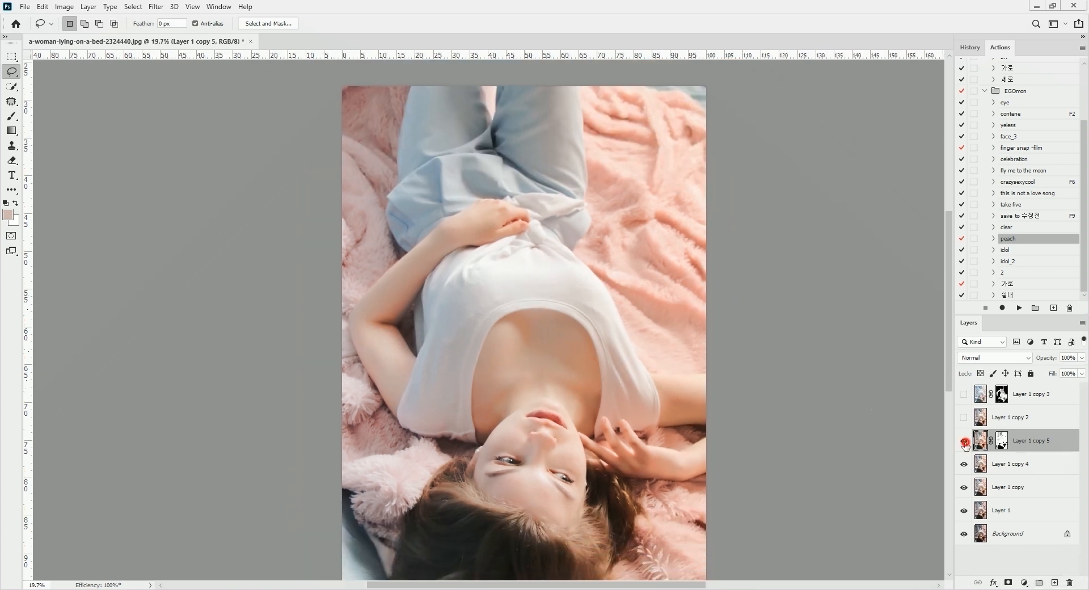
pyautogui.click(964, 443)
pyautogui.click(964, 420)
pyautogui.click(964, 395)
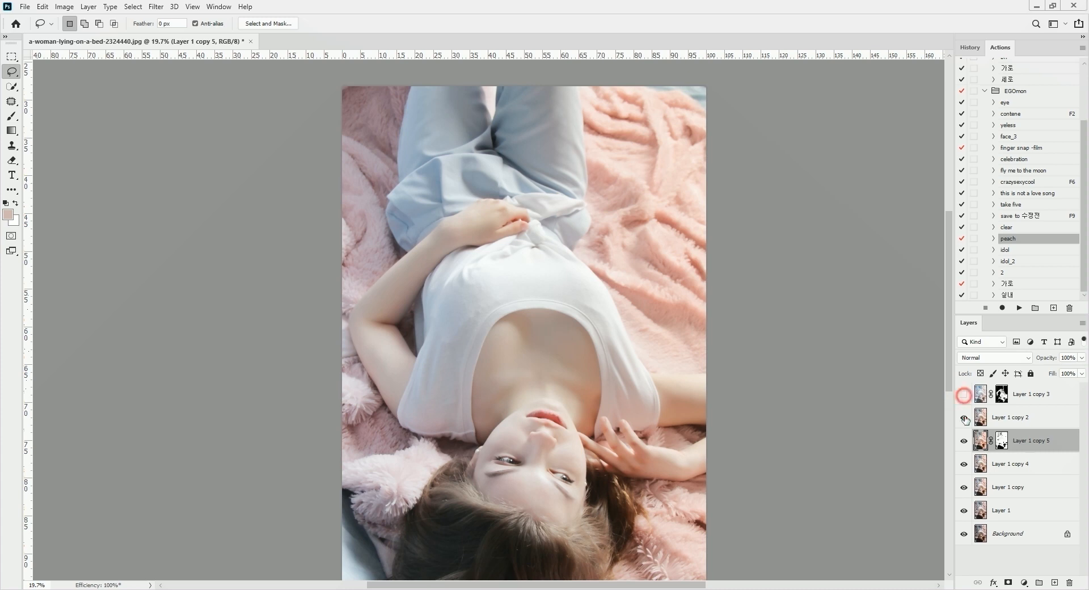
# Show Layer 1 copy 3 and Layer 1 copy 2, and merge Layer 1 copy 3 down into Layer 1 copy 2.
pyautogui.click(964, 419)
pyautogui.click(965, 419)
pyautogui.click(964, 395)
pyautogui.click(1029, 394)
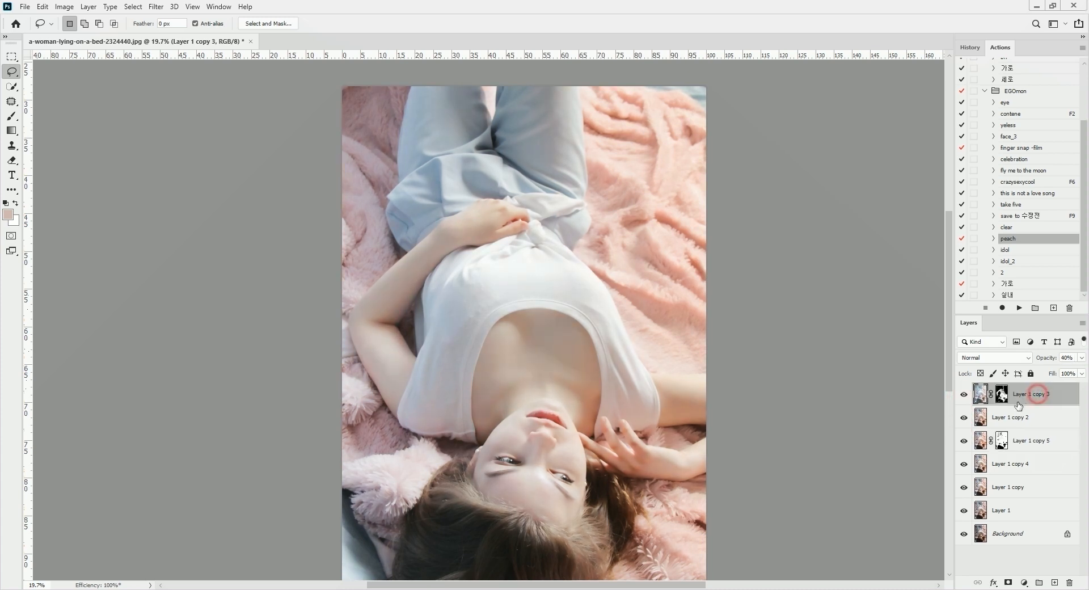
pyautogui.hotkey('ctrl', 'e')
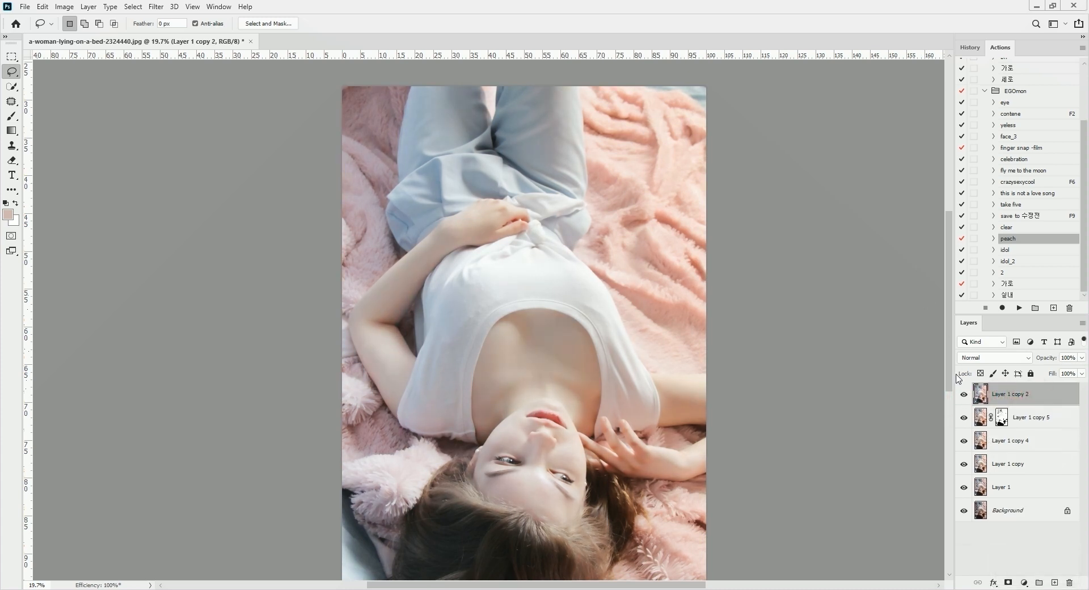
# Set the opacity of Layer 1 copy 2 to 50% and compare the image with and without that layer.
pyautogui.press('6')
pyautogui.press('5')
pyautogui.click(965, 394)
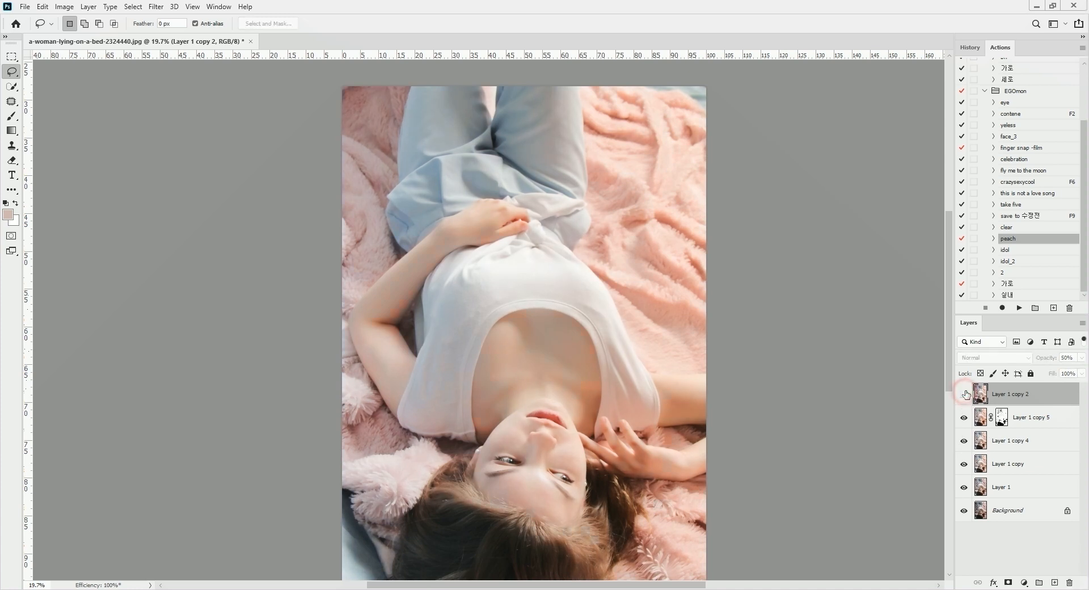
pyautogui.click(964, 394)
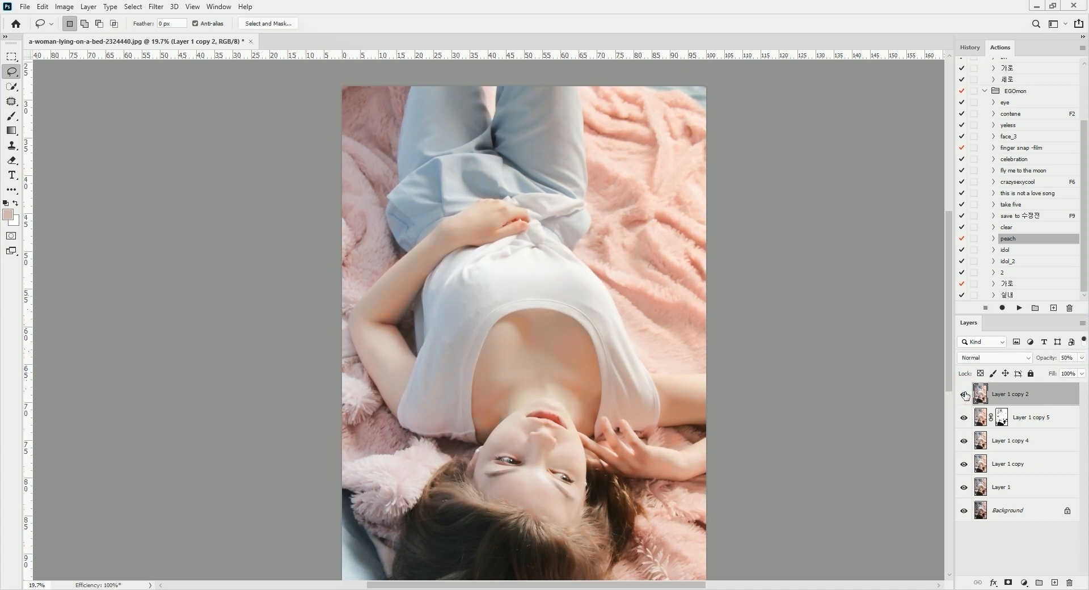
pyautogui.click(965, 394)
pyautogui.click(963, 395)
pyautogui.click(965, 396)
pyautogui.click(965, 396)
pyautogui.click(965, 395)
pyautogui.click(963, 391)
pyautogui.click(963, 394)
pyautogui.click(963, 394)
# Add a black-filled mask to Layer 1 copy 2 and paint white over the chest with a 600 px brush at 100% opacity.
pyautogui.click(1009, 583)
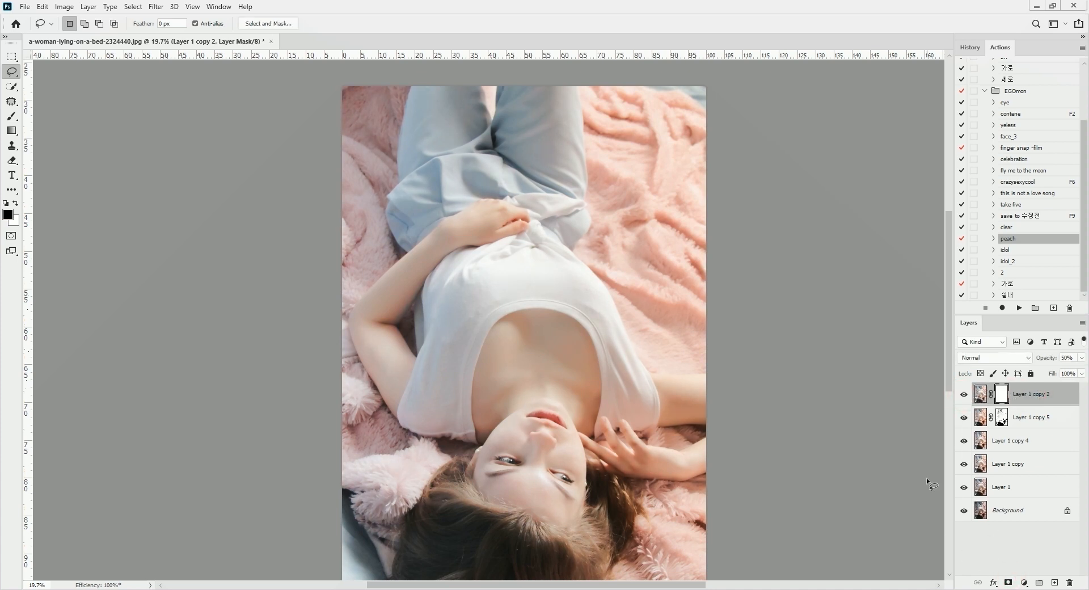
pyautogui.hotkey('alt', 'Delete')
pyautogui.keyDown('ctrl'); pyautogui.keyDown('space'); pyautogui.click(588, 446); pyautogui.keyUp('space'); pyautogui.keyUp('ctrl')
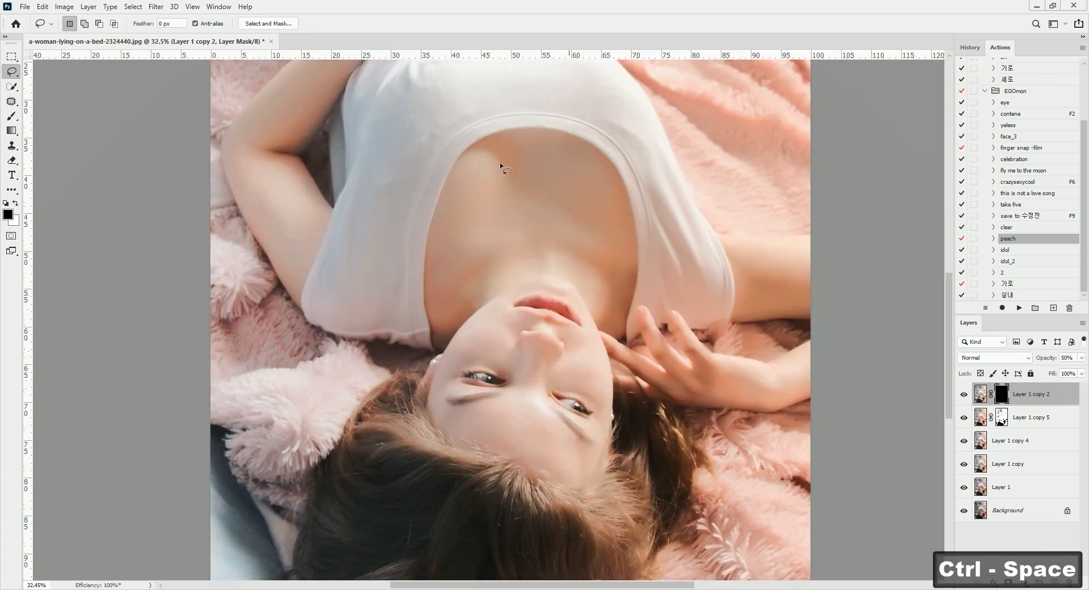
pyautogui.press('x')
pyautogui.press('b')
pyautogui.press('0')
pyautogui.press(']')
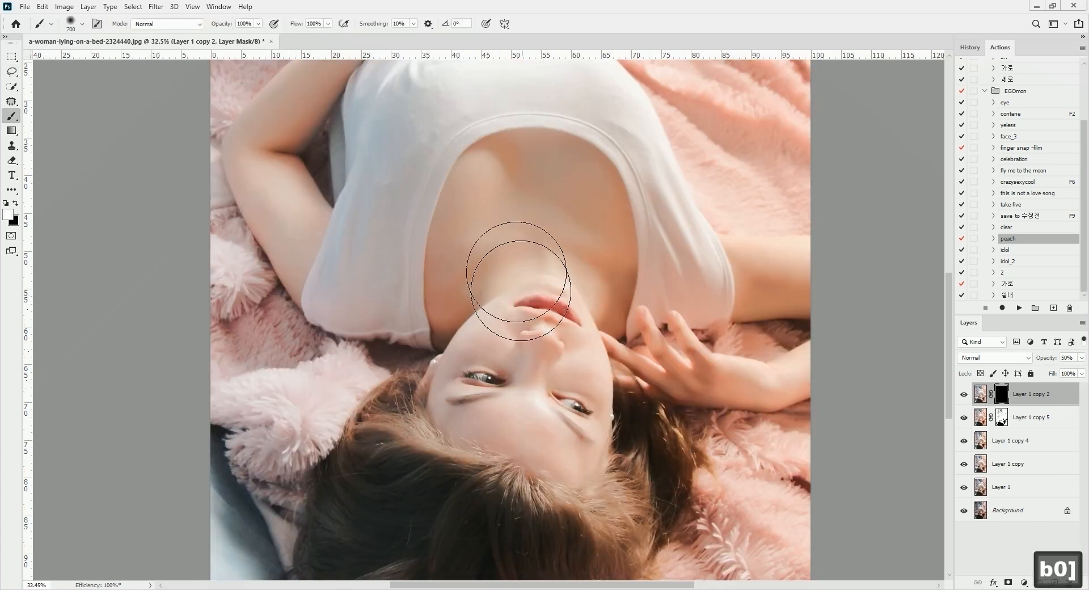
pyautogui.press(']')
pyautogui.press('[')
pyautogui.press('[')
pyautogui.click(506, 173)
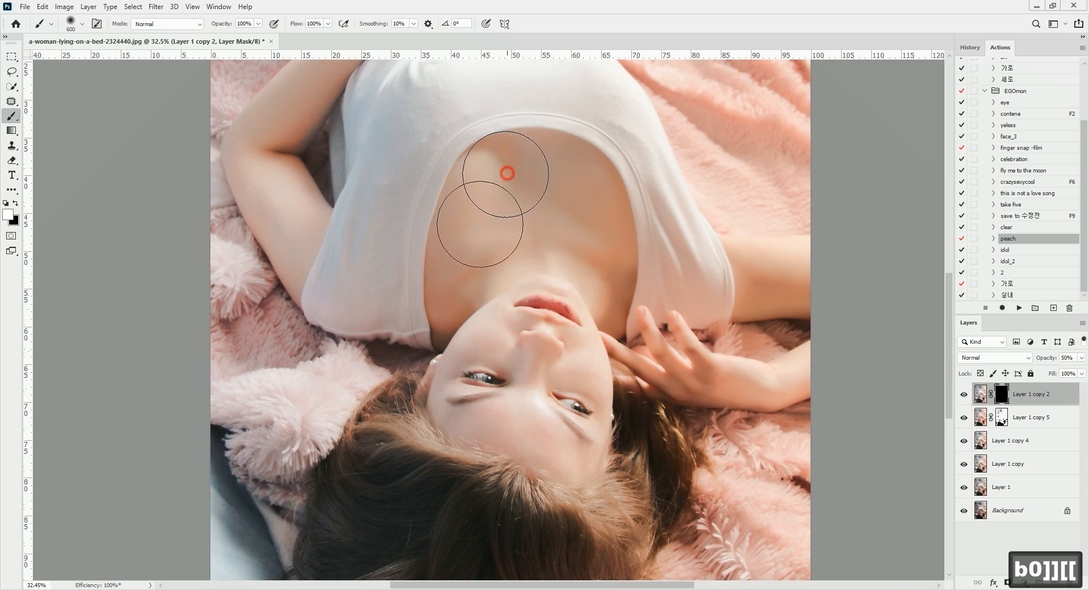
pyautogui.moveTo(506, 173)
pyautogui.mouseDown()
pyautogui.moveTo(481, 400)
pyautogui.moveTo(548, 420)
pyautogui.moveTo(563, 399)
pyautogui.moveTo(562, 261)
pyautogui.moveTo(544, 182)
pyautogui.mouseUp()
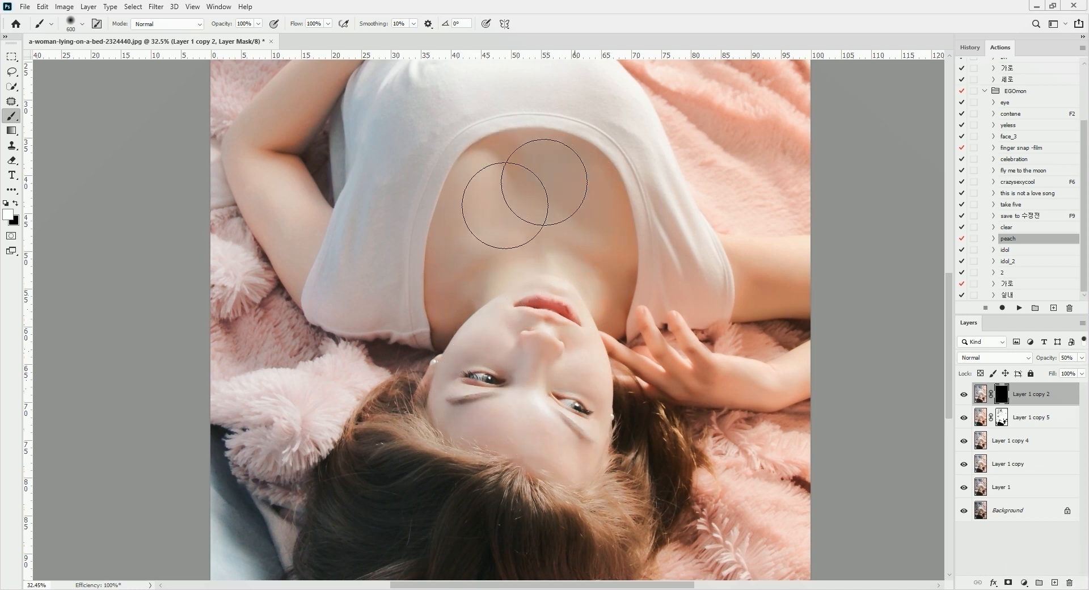
# Paint white over both arms on the Layer 1 copy 2 mask, reducing the brush to 400 px and 300 px.
pyautogui.press('[')
pyautogui.press('[')
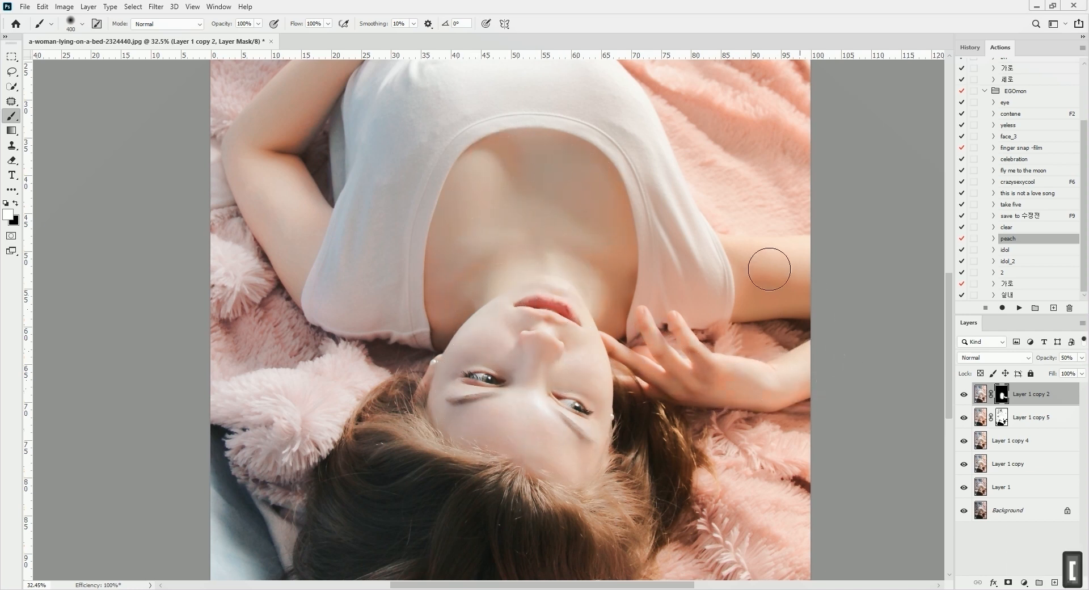
pyautogui.moveTo(645, 236); pyautogui.dragTo(783, 384)
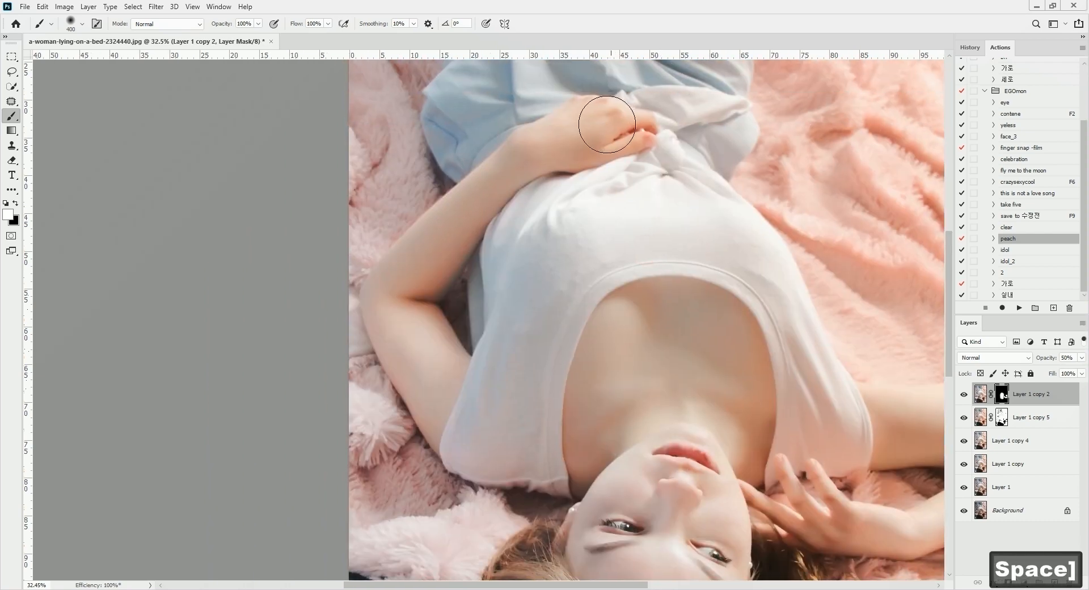
pyautogui.press(']')
pyautogui.press('[')
pyautogui.press('[')
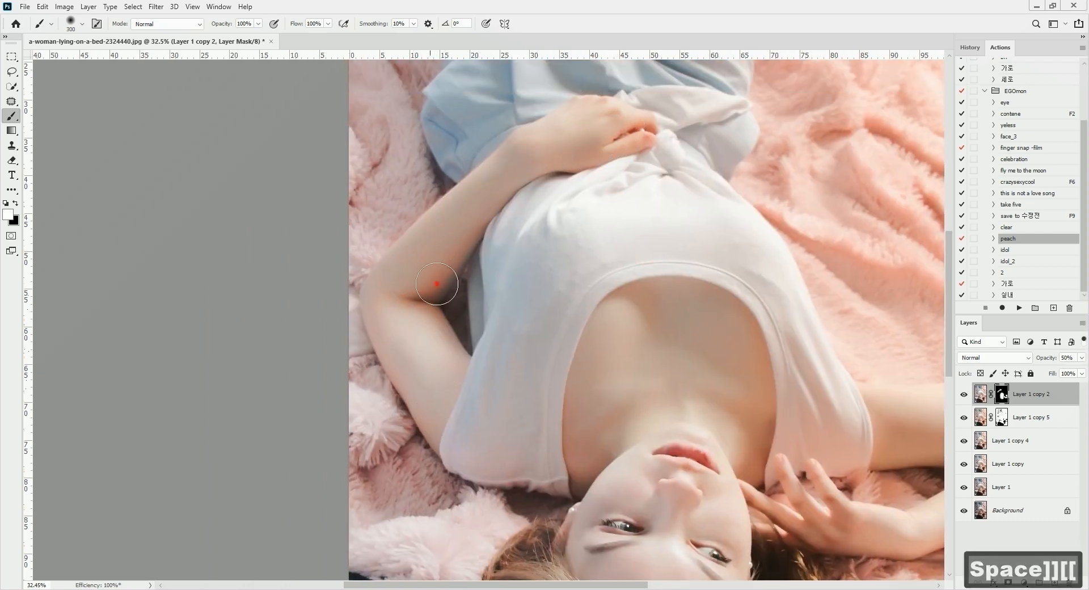
# Paint black along the bent arm on the Layer 1 copy 2 mask with the 300 px brush.
pyautogui.press('x')
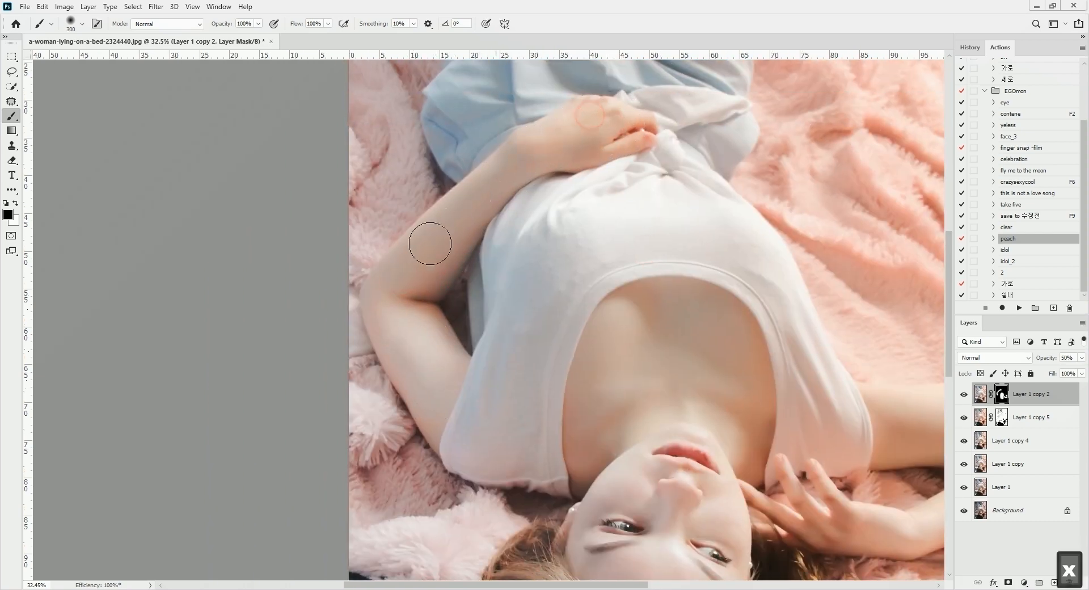
pyautogui.moveTo(430, 243); pyautogui.dragTo(413, 282)
pyautogui.moveTo(487, 185); pyautogui.dragTo(413, 272)
pyautogui.moveTo(398, 282)
pyautogui.mouseDown()
pyautogui.moveTo(400, 352)
pyautogui.moveTo(431, 404)
pyautogui.moveTo(441, 384)
pyautogui.mouseUp()
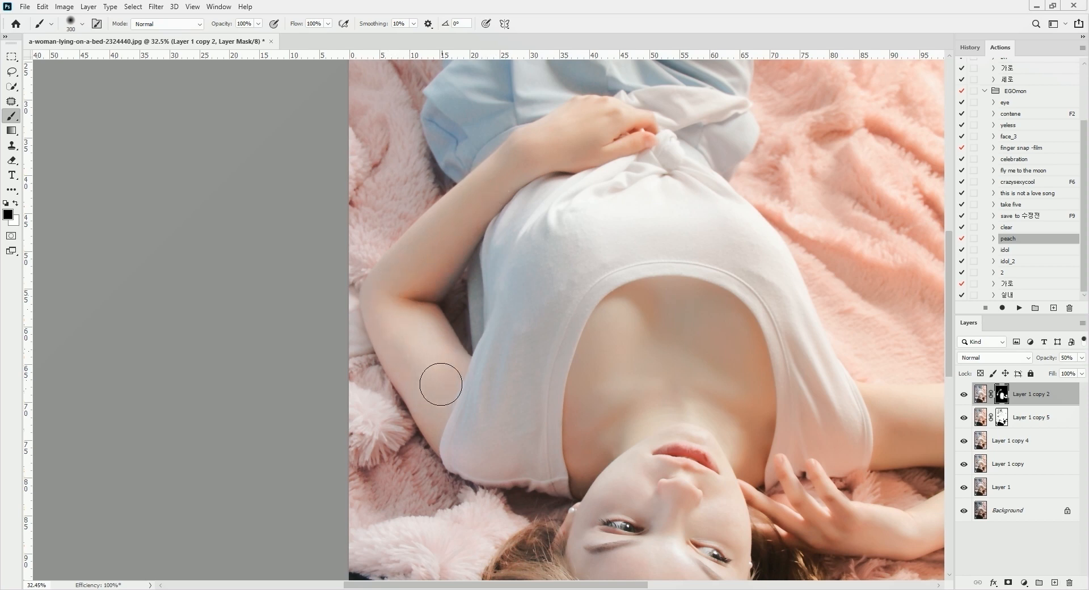
pyautogui.moveTo(597, 157); pyautogui.dragTo(550, 181)
# Merge Layer 1 copy 2, Layer 1 copy 5 and Layer 1 copy 4 into a single layer.
pyautogui.hotkey('ctrl', '0')
pyautogui.press('l')
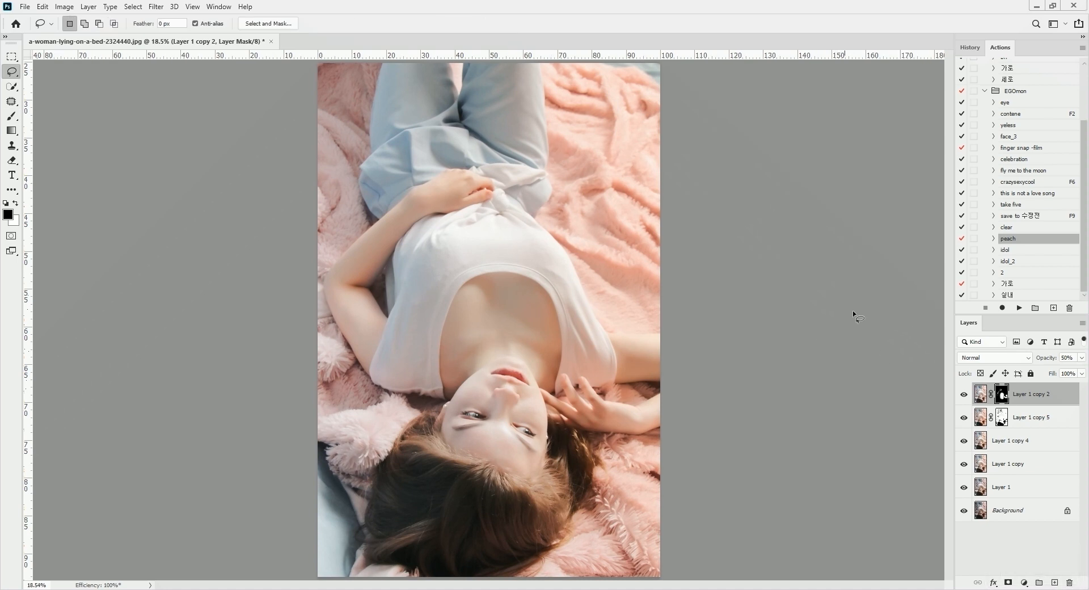
pyautogui.keyDown('shift'); pyautogui.click(1013, 445); pyautogui.keyUp('shift')
pyautogui.hotkey('ctrl', 'e')
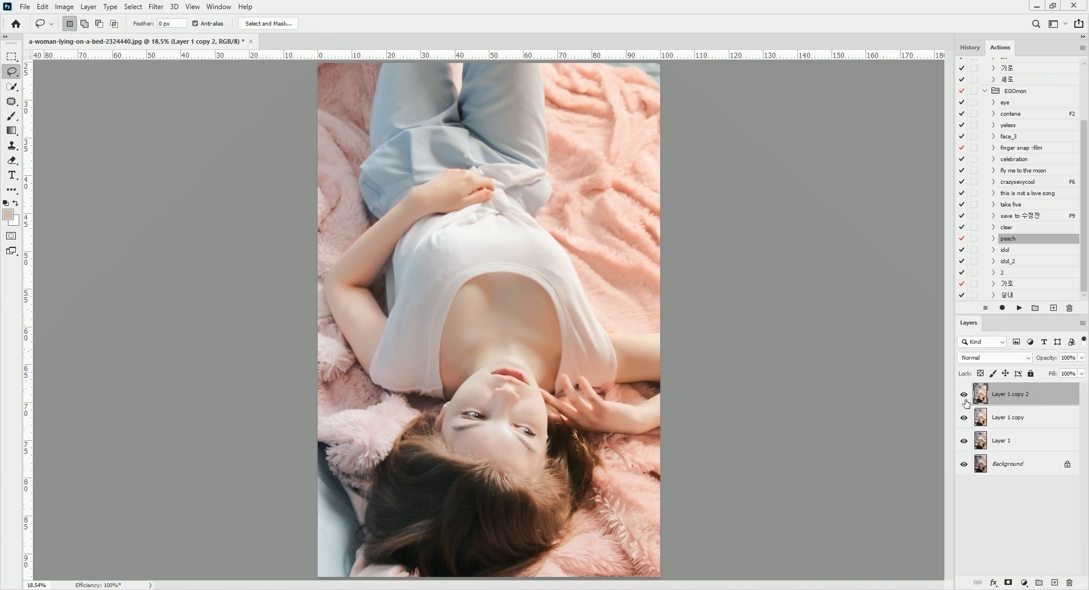
# Compare the retouched image with the original Background layer, and examine the upper body up close.
pyautogui.keyDown('alt'); pyautogui.click(964, 464); pyautogui.keyUp('alt')
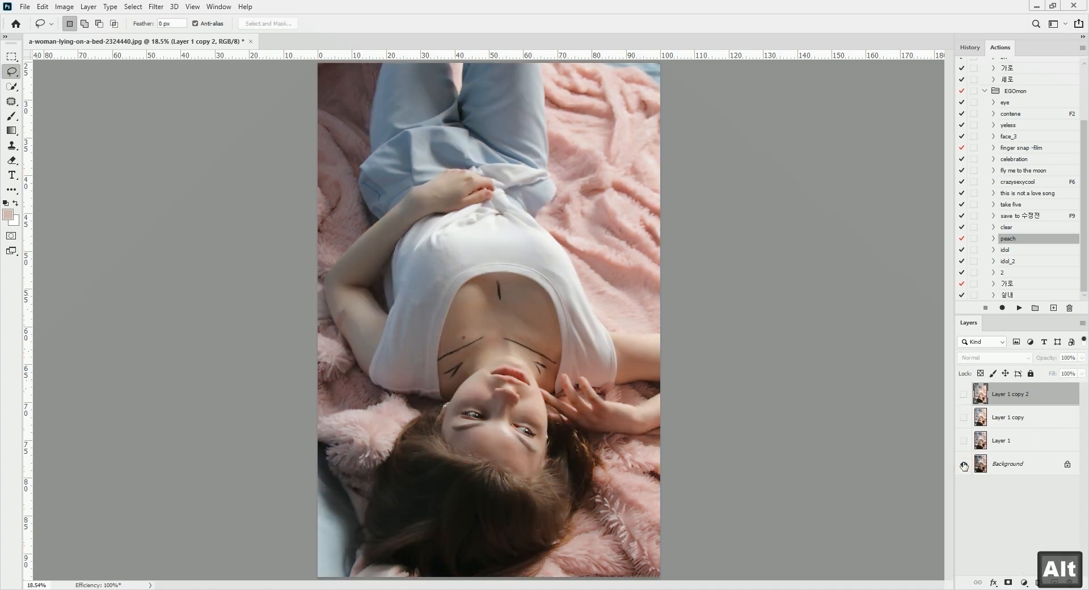
pyautogui.keyDown('alt'); pyautogui.click(964, 464); pyautogui.keyUp('alt')
pyautogui.scroll(-1, 628, 192)
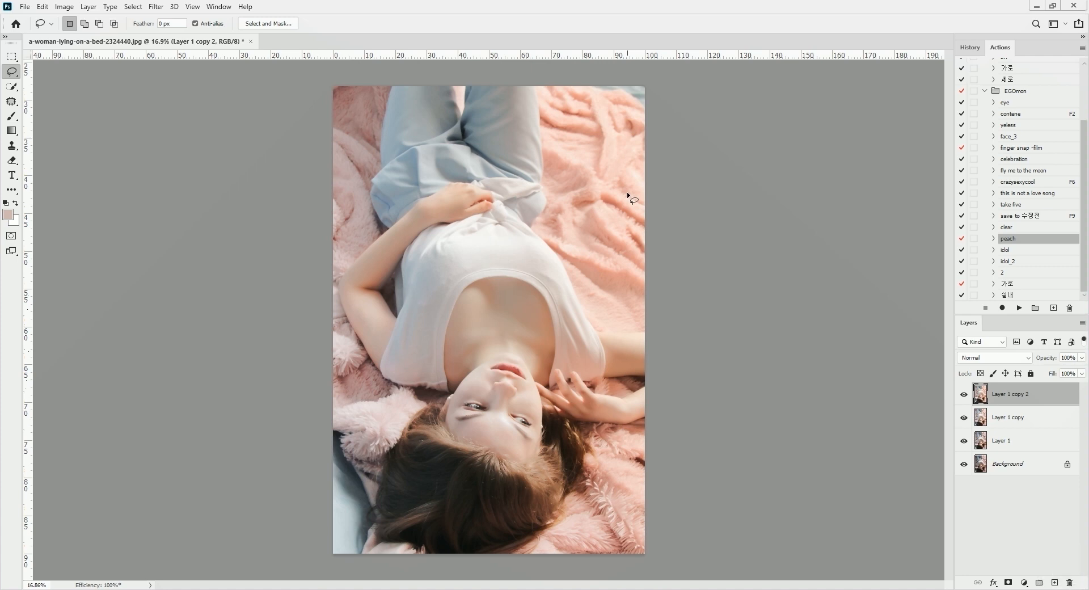
pyautogui.keyDown('ctrl'); pyautogui.moveTo(504, 339); pyautogui.dragTo(544, 321); pyautogui.keyUp('ctrl')
pyautogui.moveTo(525, 322); pyautogui.dragTo(517, 287)
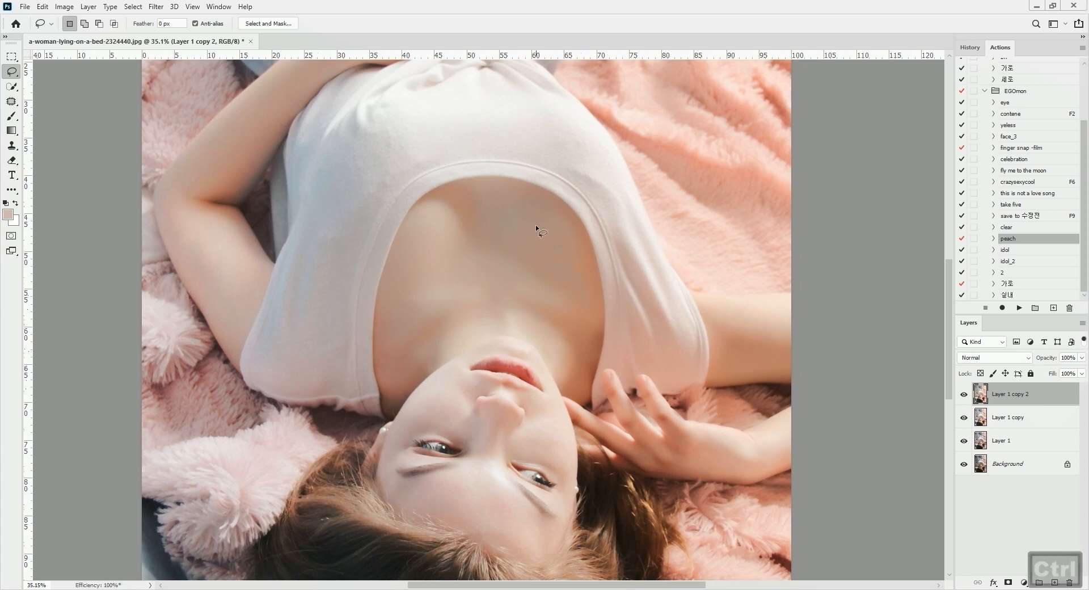
# Duplicate the merged layer, add light grain to the copy with the Camera Raw filter, and inspect the face up close.
pyautogui.hotkey('ctrl', 'j')
pyautogui.hotkey('ctrl', 'shift', 'a')
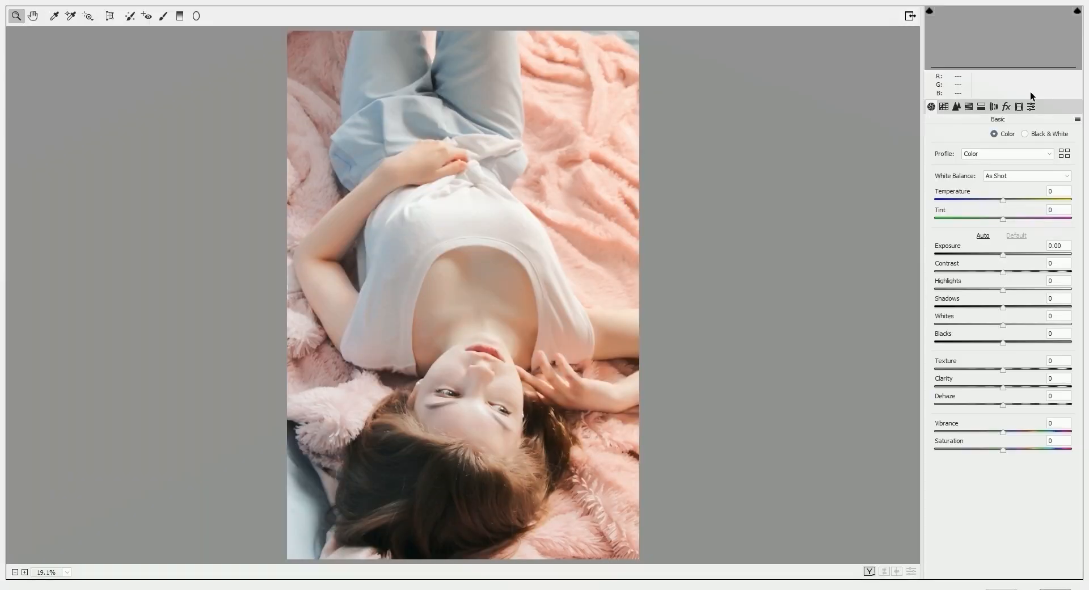
pyautogui.click(1007, 107)
pyautogui.click(955, 155)
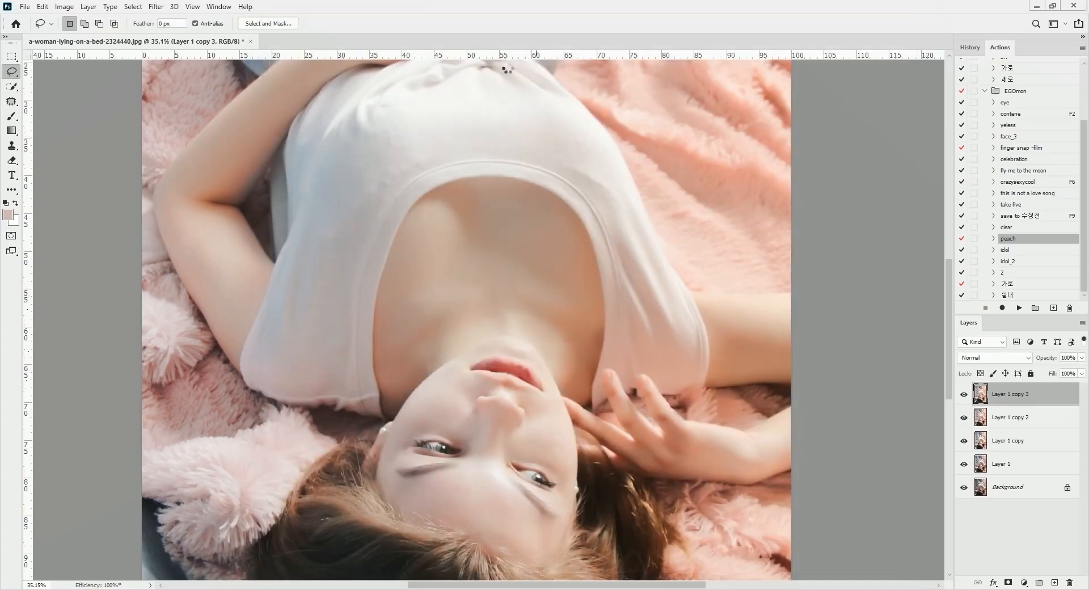
pyautogui.moveTo(478, 382); pyautogui.dragTo(612, 323)
pyautogui.moveTo(501, 375); pyautogui.dragTo(529, 201)
pyautogui.moveTo(501, 345); pyautogui.dragTo(630, 249)
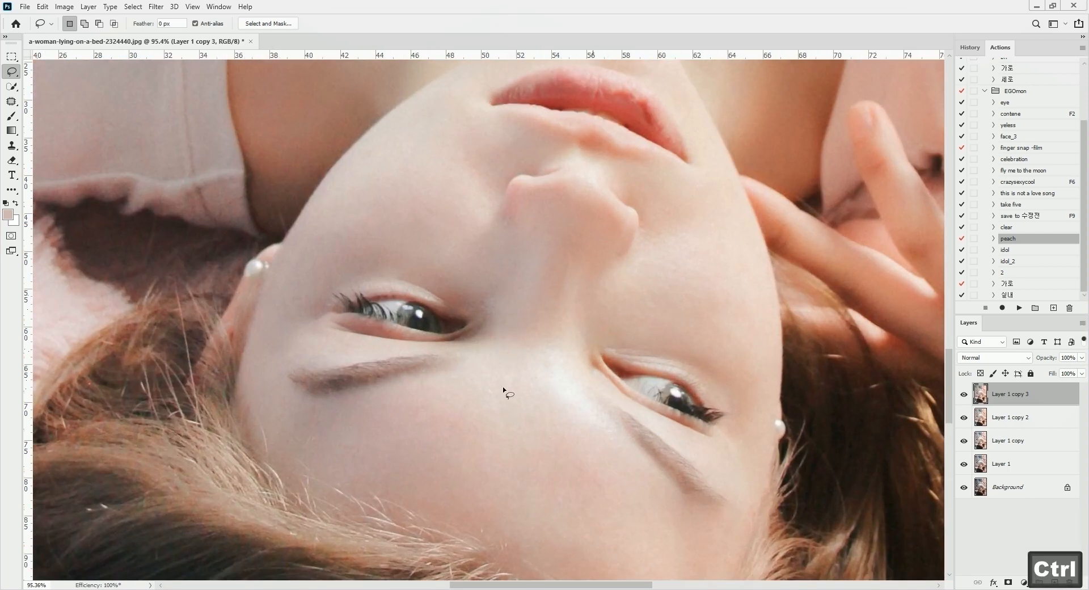
pyautogui.moveTo(707, 362); pyautogui.dragTo(786, 353)
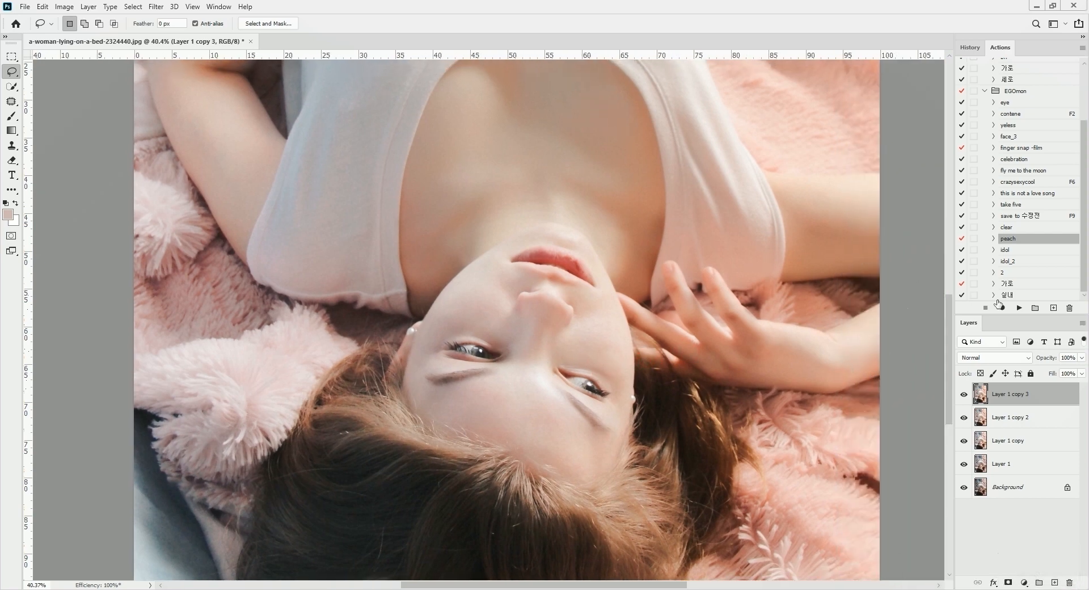
# Rotate the whole image 180° so the woman's head points up.
pyautogui.click(64, 7)
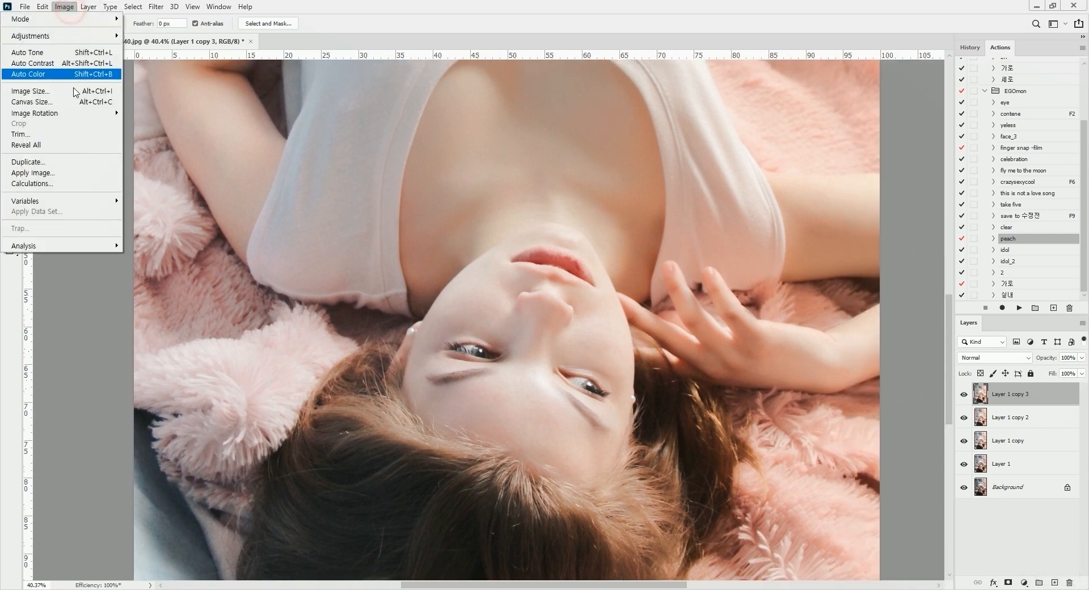
pyautogui.moveTo(86, 110)
pyautogui.click(161, 113)
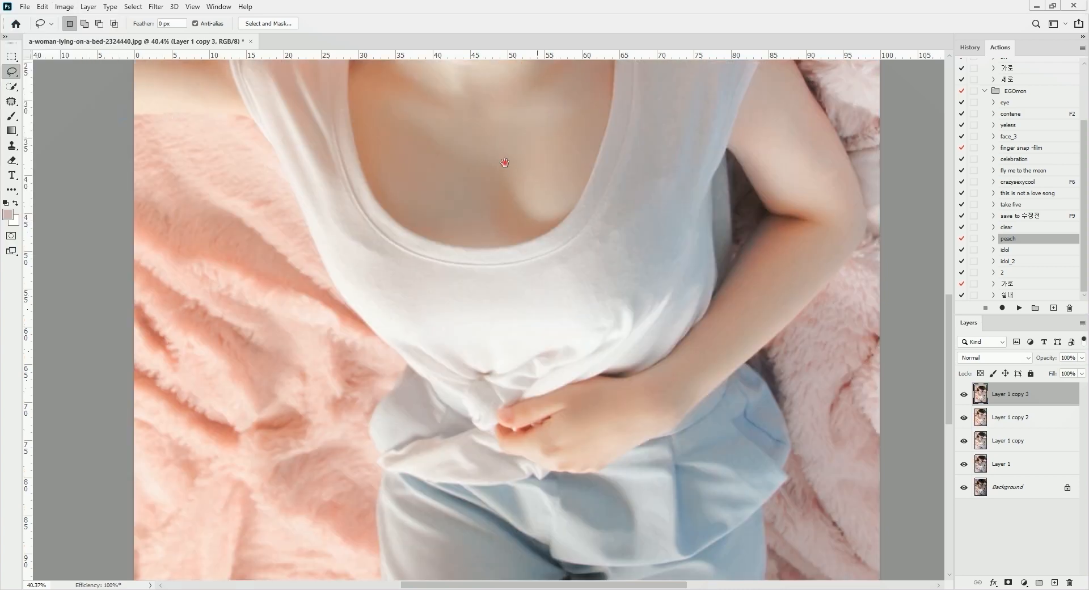
# Create a new layer above Layer 1 copy 3 and sample the red of the lower lip as the brush color.
pyautogui.moveTo(505, 163); pyautogui.dragTo(589, 421)
pyautogui.moveTo(548, 269); pyautogui.dragTo(569, 271)
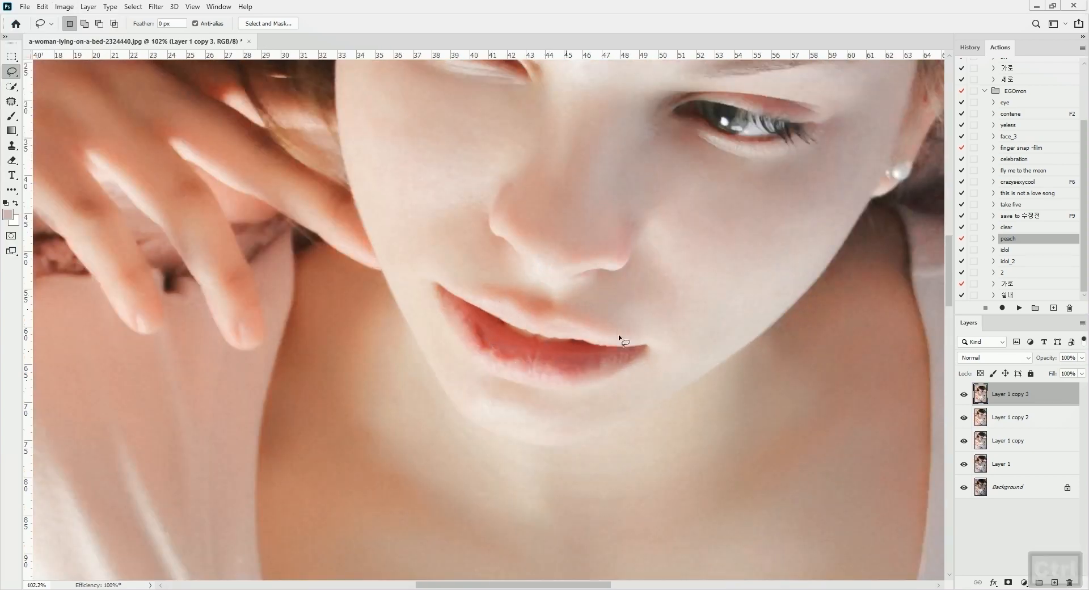
pyautogui.hotkey('ctrl', 'shift', 'n')
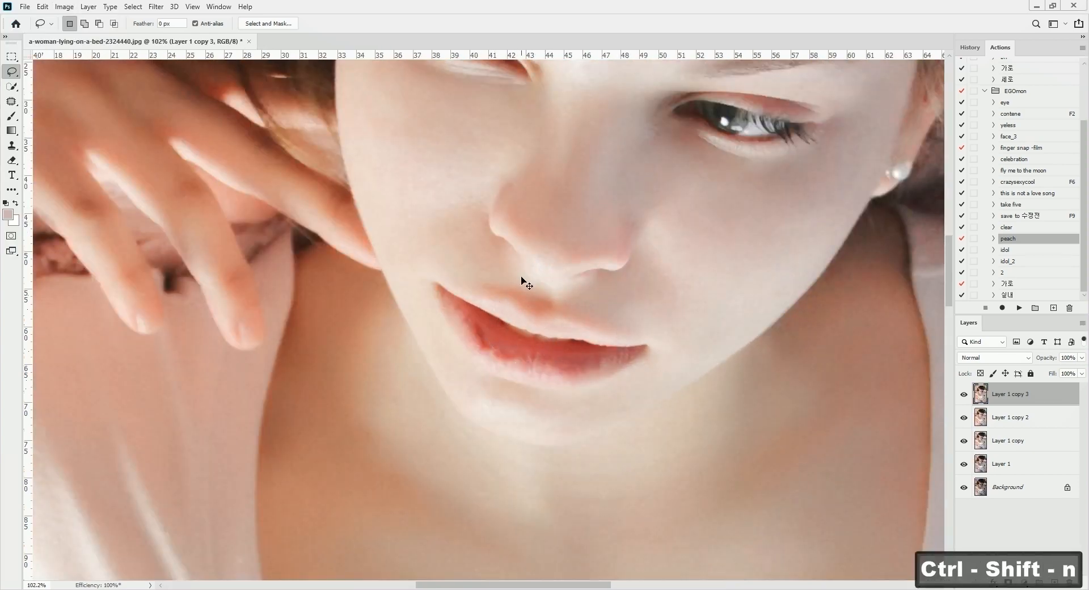
pyautogui.press('Return')
pyautogui.press('b')
pyautogui.keyDown('alt'); pyautogui.click(509, 343); pyautogui.keyUp('alt')
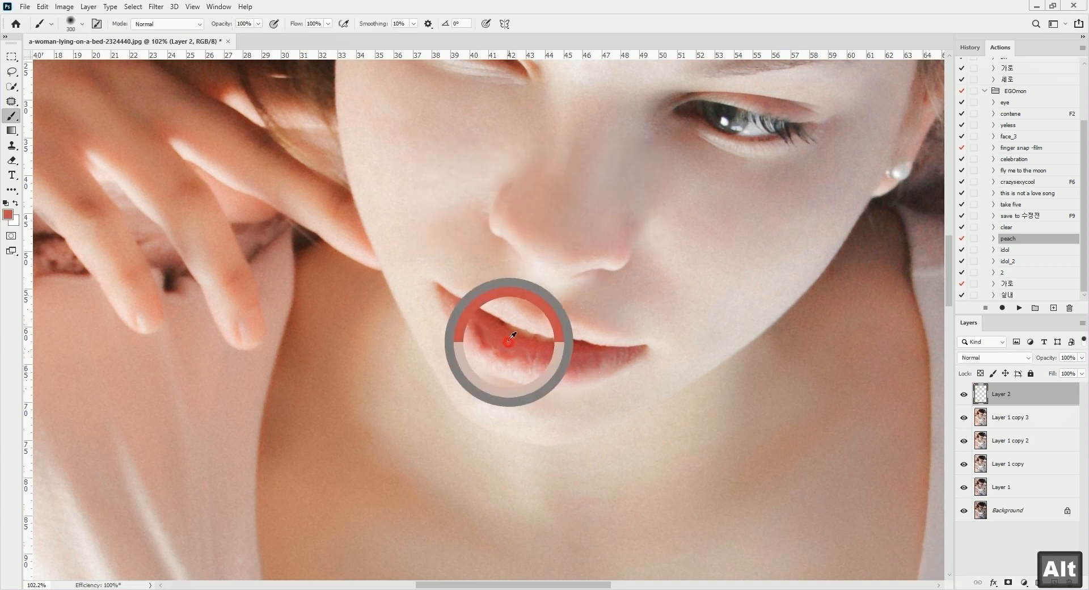
# Tint the lips on the new layer with a 45–50 px brush at 10% opacity, and merge it into Layer 1 copy 3.
pyautogui.press('1')
pyautogui.press('[')
pyautogui.press('[')
pyautogui.press('[')
pyautogui.press('[')
pyautogui.press('[')
pyautogui.press('[')
pyautogui.press('[')
pyautogui.press('[')
pyautogui.press('[')
pyautogui.press('[')
pyautogui.press('[')
pyautogui.press('[')
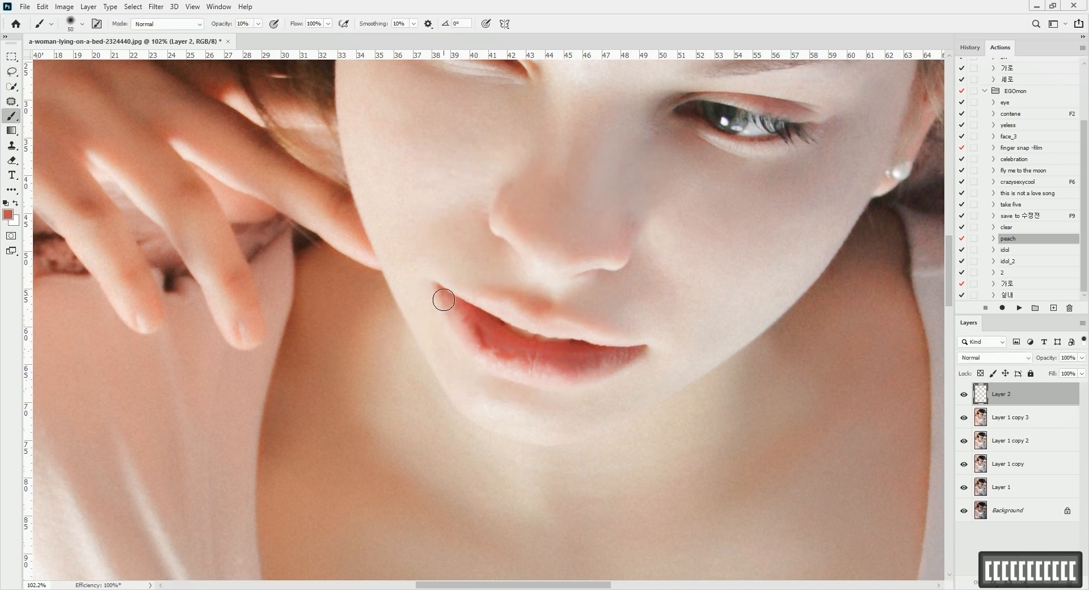
pyautogui.moveTo(508, 372); pyautogui.dragTo(583, 377)
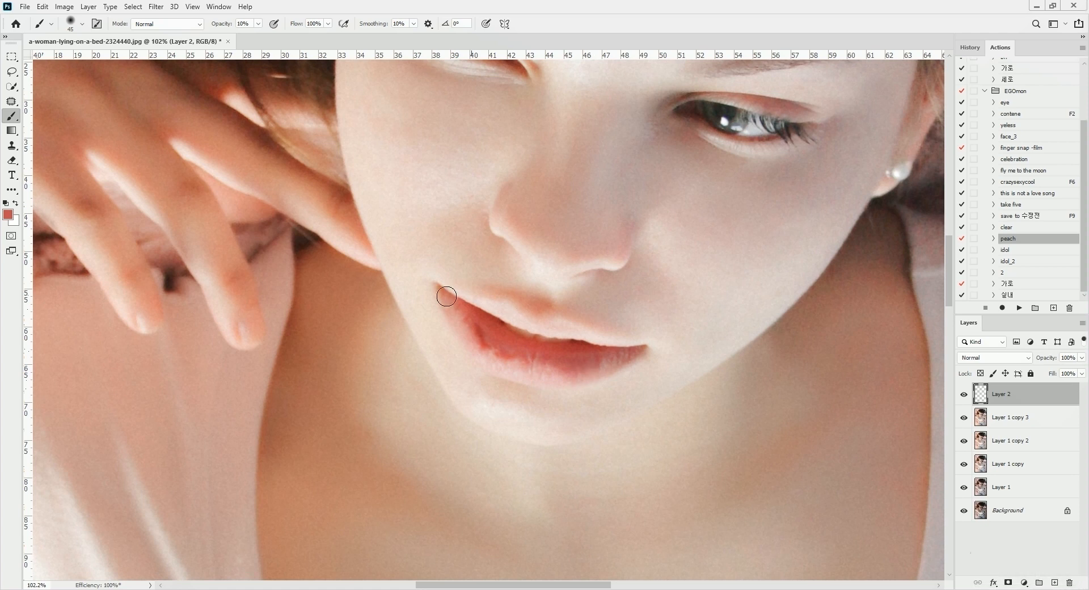
pyautogui.moveTo(483, 302); pyautogui.dragTo(539, 313)
pyautogui.moveTo(602, 333); pyautogui.dragTo(636, 346)
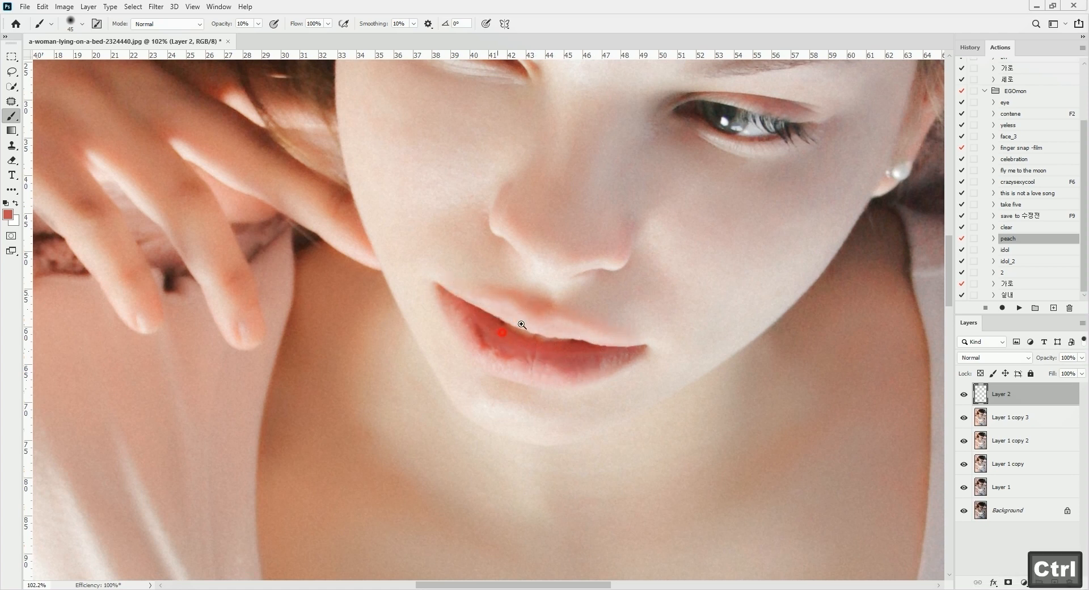
pyautogui.hotkey('ctrl', 'e')
# Patch the small flaw on the lower lip near its corner with the Patch tool, and clear the selection.
pyautogui.moveTo(499, 334)
pyautogui.mouseDown()
pyautogui.moveTo(523, 334)
pyautogui.moveTo(502, 344)
pyautogui.moveTo(458, 309)
pyautogui.moveTo(527, 379)
pyautogui.mouseUp()
pyautogui.press('j')
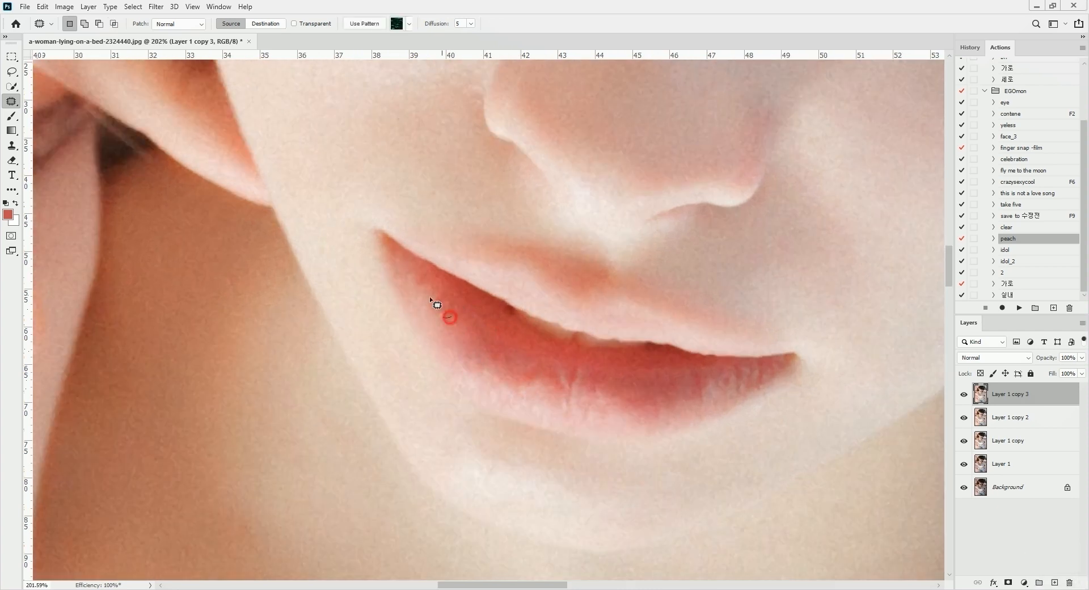
pyautogui.moveTo(502, 318); pyautogui.dragTo(454, 338)
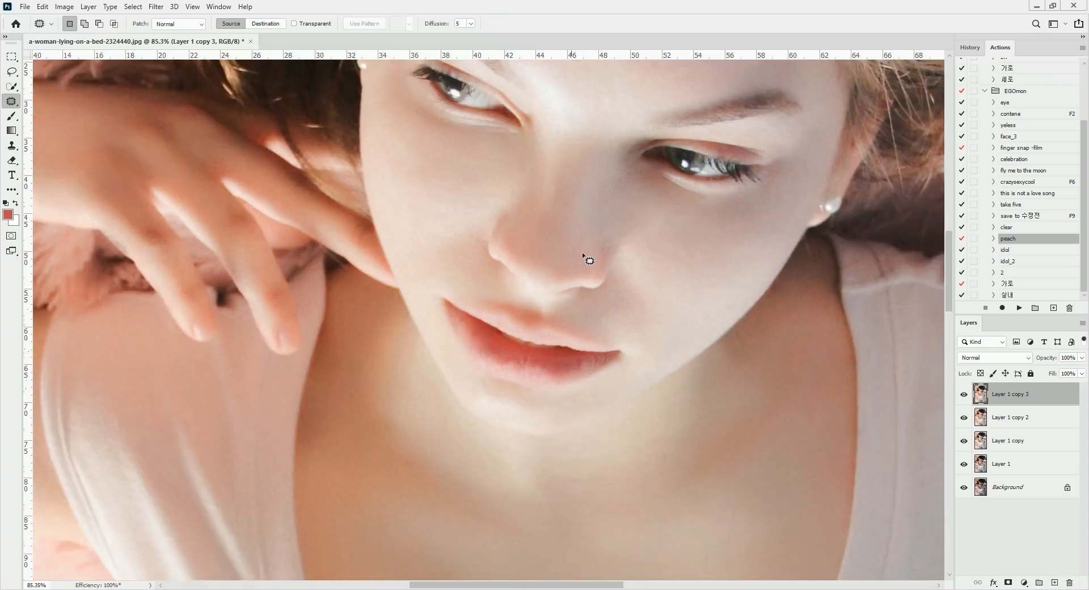
pyautogui.moveTo(590, 254); pyautogui.dragTo(598, 350)
pyautogui.moveTo(577, 270); pyautogui.dragTo(530, 261)
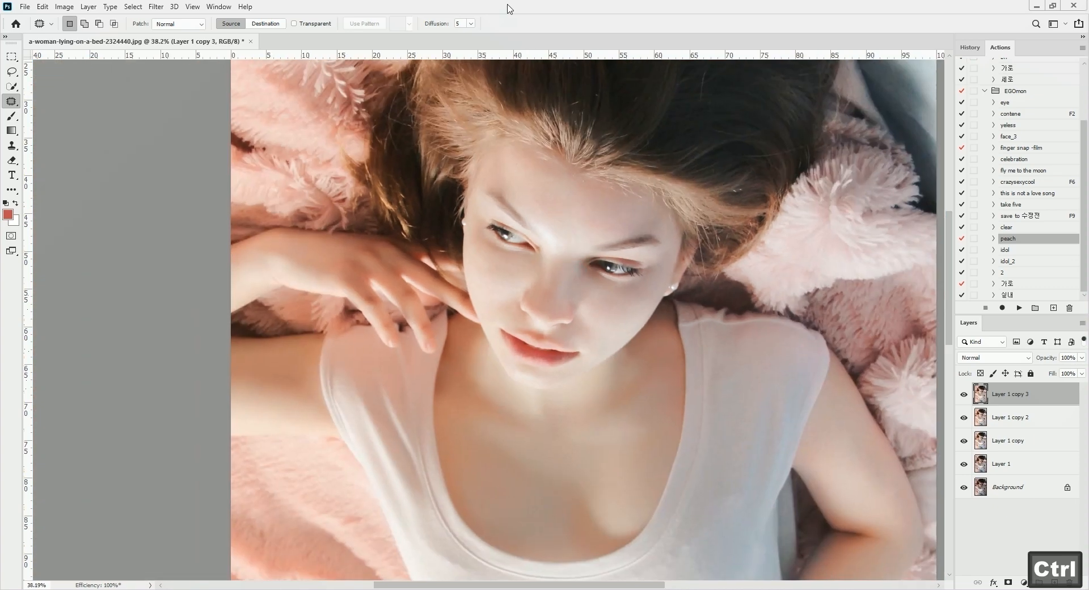
pyautogui.moveTo(538, 332); pyautogui.dragTo(561, 271)
pyautogui.hotkey('ctrl', 'd')
# Mask the eyes, eyebrows, underside of the nose and lips in Quick Mask with a soft brush at 100% opacity.
pyautogui.press('q')
pyautogui.press('b')
pyautogui.press('0')
pyautogui.press('[')
pyautogui.press(']')
pyautogui.press(']')
pyautogui.press(']')
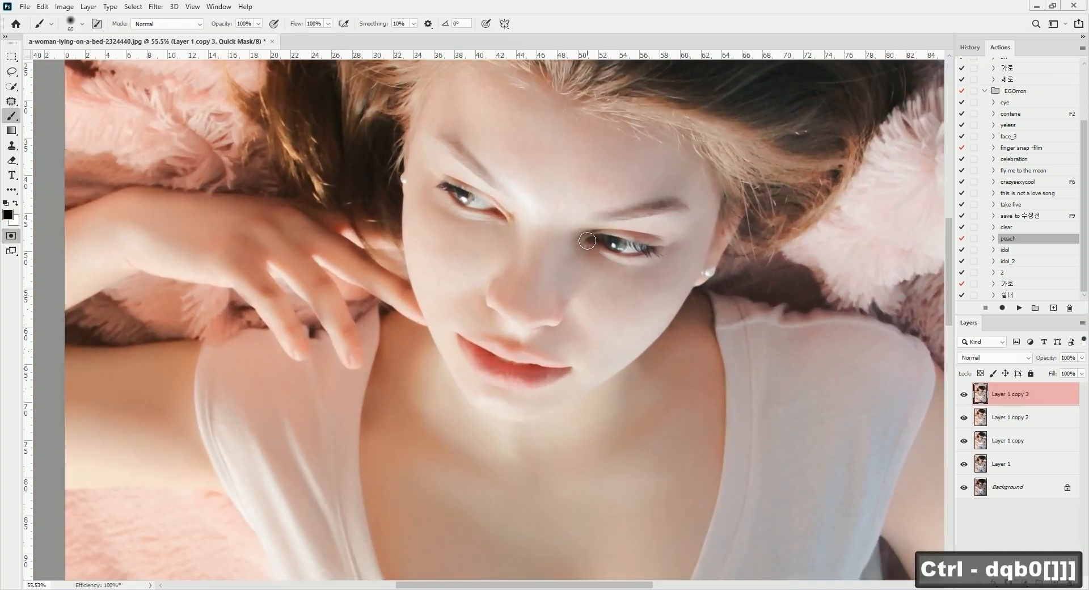
pyautogui.press(']')
pyautogui.press(']')
pyautogui.click(591, 240)
pyautogui.moveTo(591, 239)
pyautogui.mouseDown()
pyautogui.moveTo(651, 248)
pyautogui.moveTo(614, 250)
pyautogui.moveTo(673, 202)
pyautogui.moveTo(606, 218)
pyautogui.mouseUp()
pyautogui.press('[')
pyautogui.moveTo(445, 138)
pyautogui.mouseDown()
pyautogui.moveTo(494, 186)
pyautogui.moveTo(447, 185)
pyautogui.moveTo(493, 213)
pyautogui.moveTo(443, 189)
pyautogui.mouseUp()
pyautogui.moveTo(489, 287)
pyautogui.mouseDown()
pyautogui.moveTo(521, 327)
pyautogui.moveTo(559, 324)
pyautogui.mouseUp()
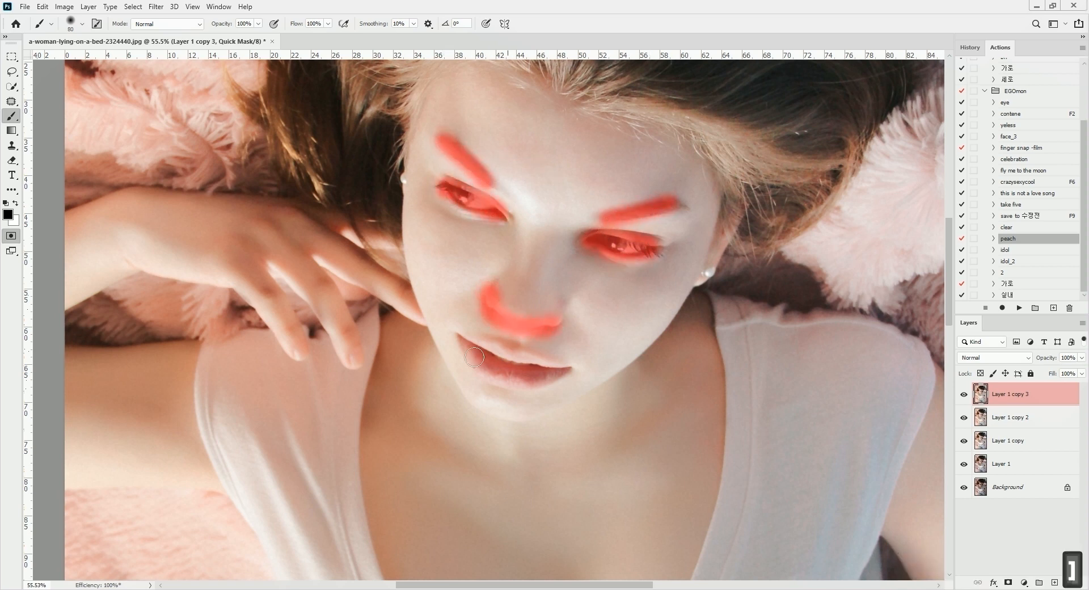
pyautogui.press(']')
pyautogui.moveTo(454, 340)
pyautogui.mouseDown()
pyautogui.moveTo(487, 374)
pyautogui.moveTo(537, 384)
pyautogui.moveTo(566, 373)
pyautogui.moveTo(477, 341)
pyautogui.mouseUp()
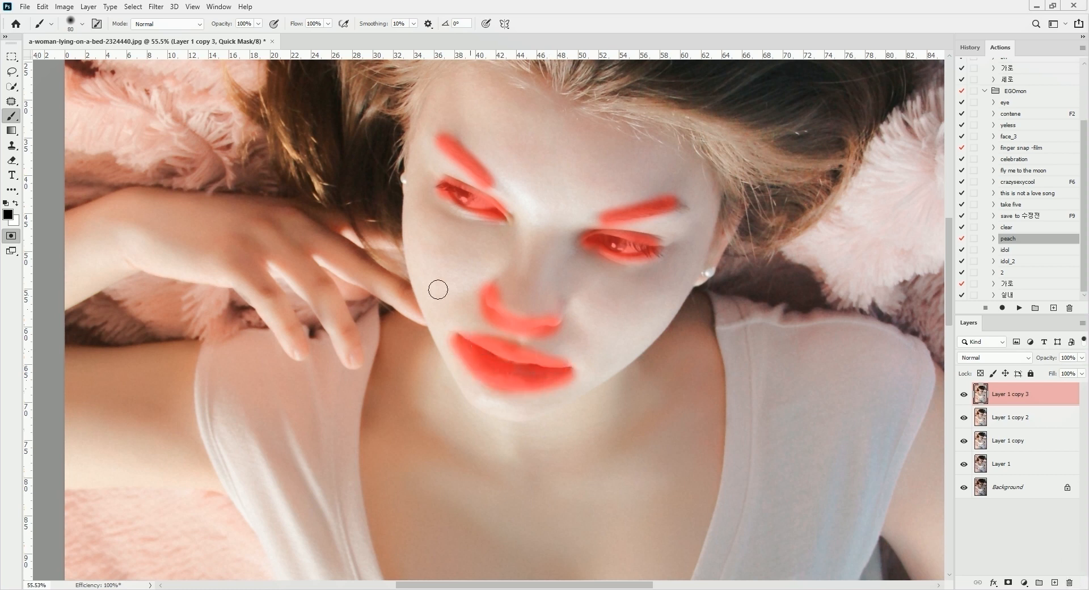
# Extend the mask along the edge of the face, from one temple around the chin to the opposite ear.
pyautogui.press(']')
pyautogui.press(']')
pyautogui.moveTo(404, 148); pyautogui.dragTo(408, 226)
pyautogui.moveTo(407, 274)
pyautogui.mouseDown()
pyautogui.moveTo(475, 397)
pyautogui.moveTo(591, 394)
pyautogui.moveTo(676, 287)
pyautogui.moveTo(689, 230)
pyautogui.mouseUp()
# Trim the mask spilling past the cheek and jawline with a soft eraser of about 100 px.
pyautogui.press('e')
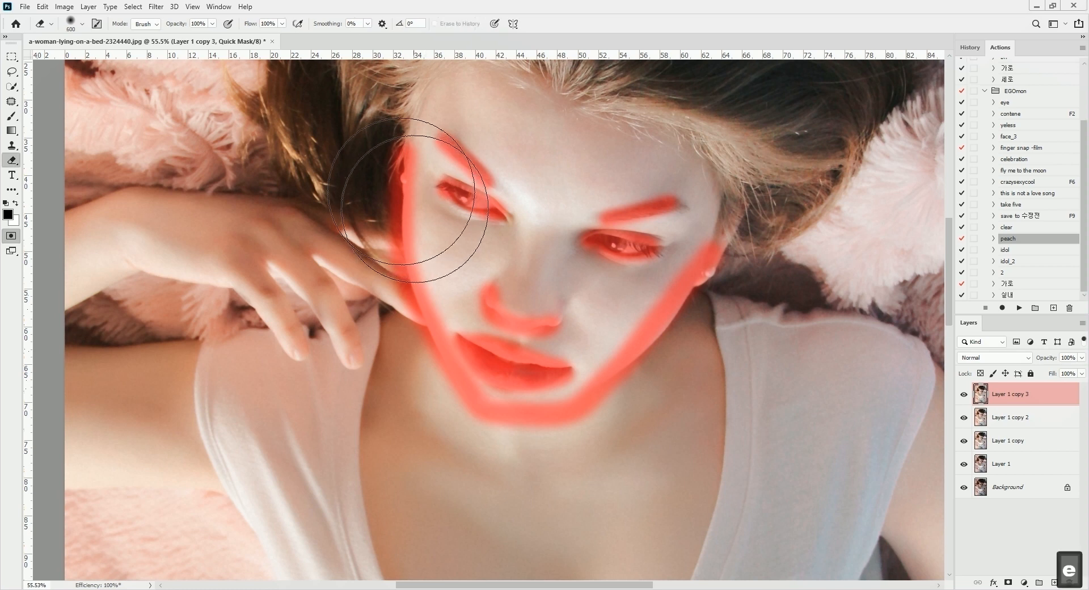
pyautogui.press('[')
pyautogui.press('[')
pyautogui.press('[')
pyautogui.press('[')
pyautogui.press('[')
pyautogui.press('[')
pyautogui.press('[')
pyautogui.press('[')
pyautogui.press('[')
pyautogui.moveTo(388, 145)
pyautogui.mouseDown()
pyautogui.moveTo(391, 268)
pyautogui.moveTo(421, 350)
pyautogui.moveTo(482, 425)
pyautogui.moveTo(548, 428)
pyautogui.moveTo(606, 409)
pyautogui.moveTo(691, 318)
pyautogui.mouseUp()
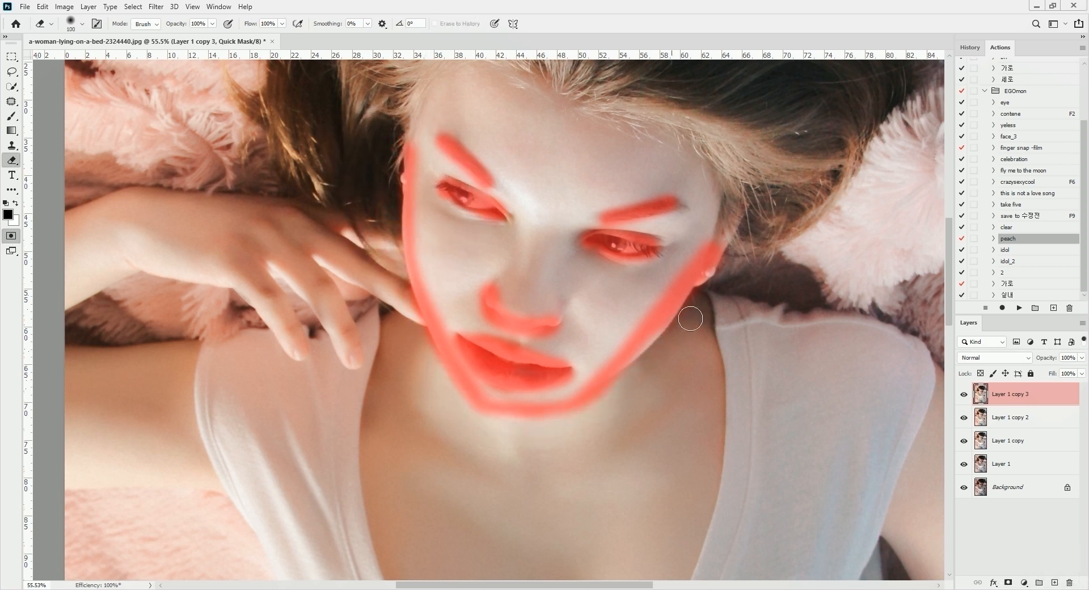
pyautogui.moveTo(700, 248)
pyautogui.mouseDown()
pyautogui.moveTo(569, 384)
pyautogui.moveTo(483, 400)
pyautogui.mouseUp()
pyautogui.press('[')
# Copy the masked facial features to a new layer and set their Texture to +36 in the Camera Raw Filter.
pyautogui.press('q')
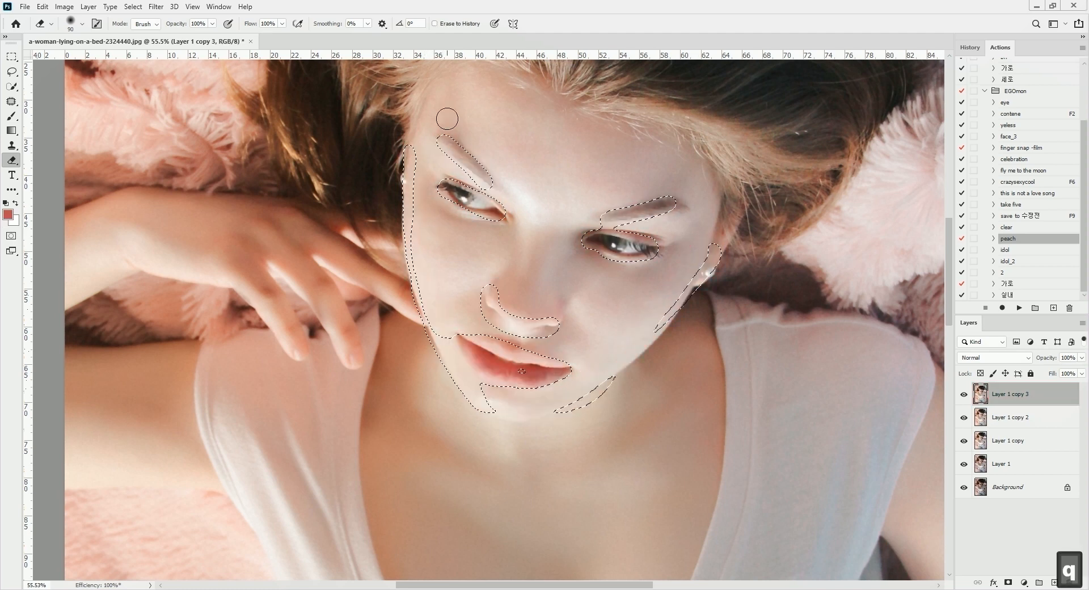
pyautogui.hotkey('ctrl', 'j')
pyautogui.press('l')
pyautogui.hotkey('ctrl', 'shift', 'a')
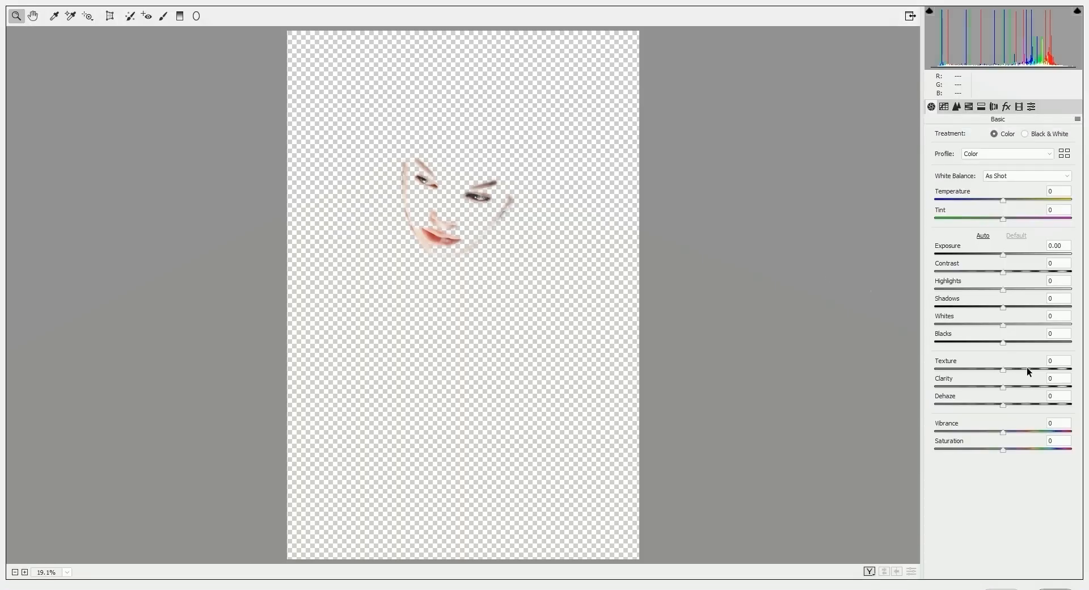
pyautogui.click(1028, 369)
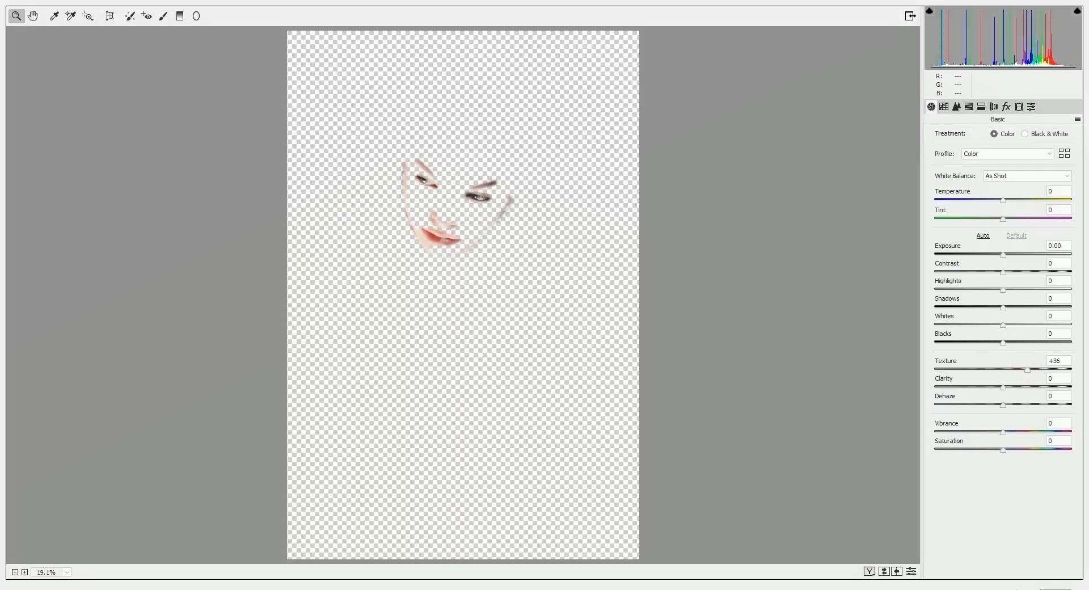
pyautogui.press('Return')
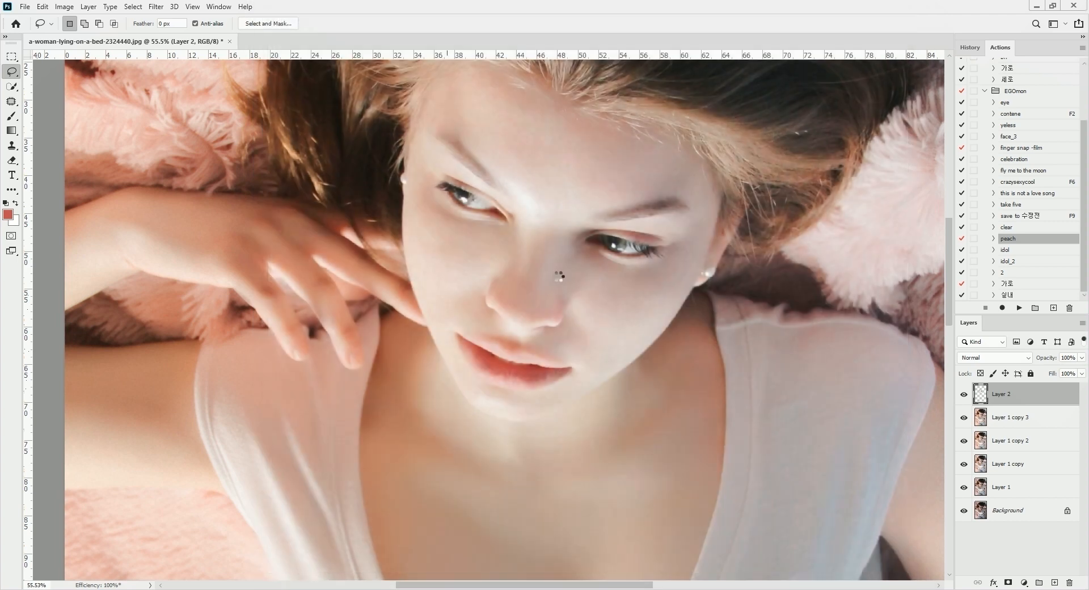
# Check the sharpened features with Layer 2 hidden and shown, and merge it into Layer 1 copy 3.
pyautogui.click(963, 394)
pyautogui.scroll(-5, 612, 284)
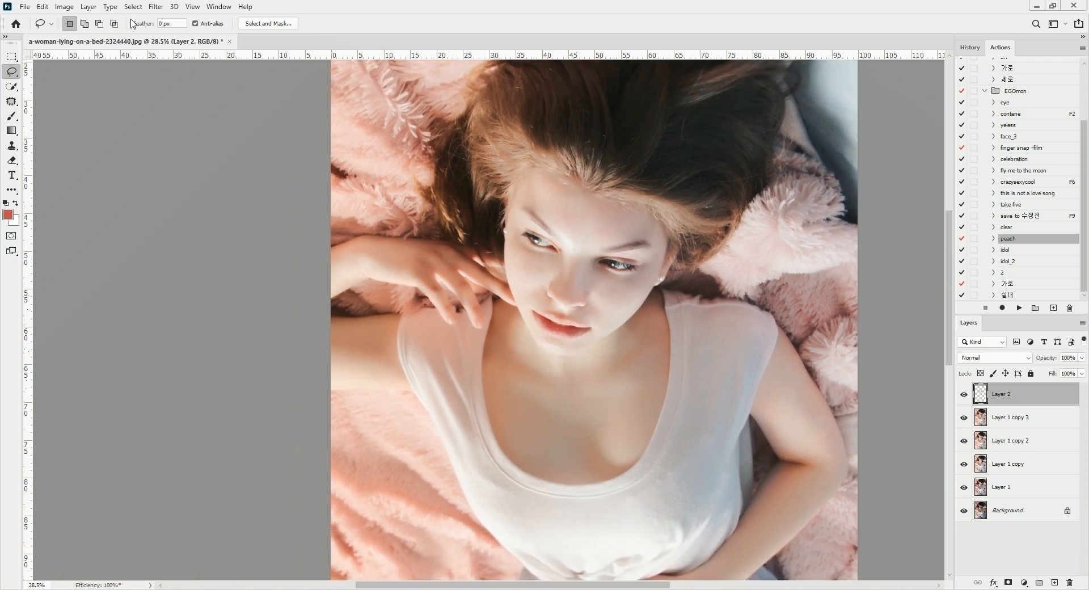
pyautogui.hotkey('ctrl', 'e')
# Rotate the whole image 180° back to its original orientation.
pyautogui.click(64, 7)
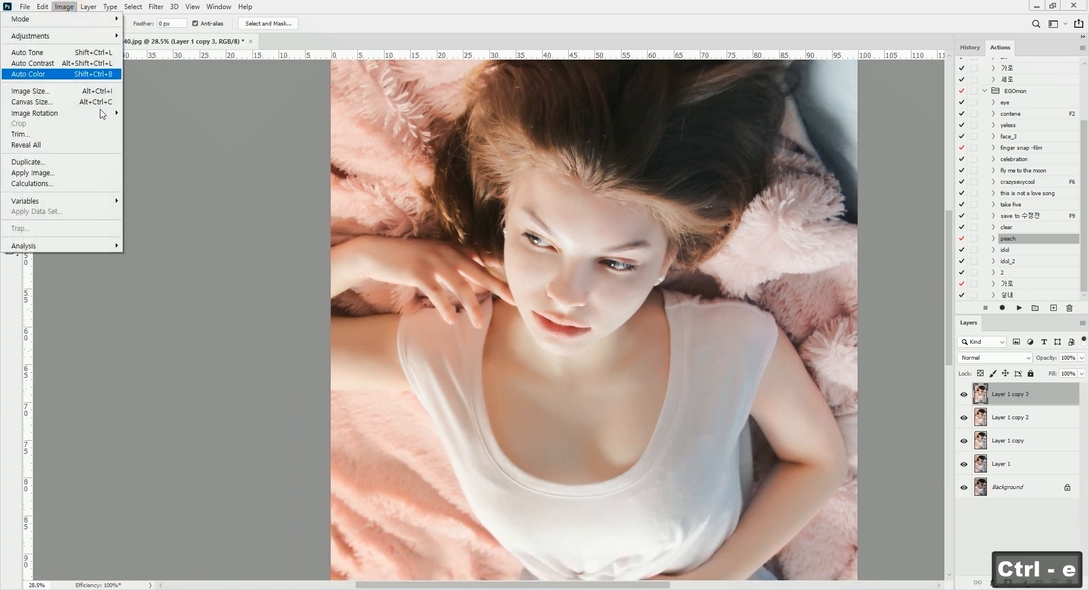
pyautogui.moveTo(91, 113)
pyautogui.click(152, 114)
pyautogui.press('space')
pyautogui.moveTo(587, 345); pyautogui.dragTo(559, 265)
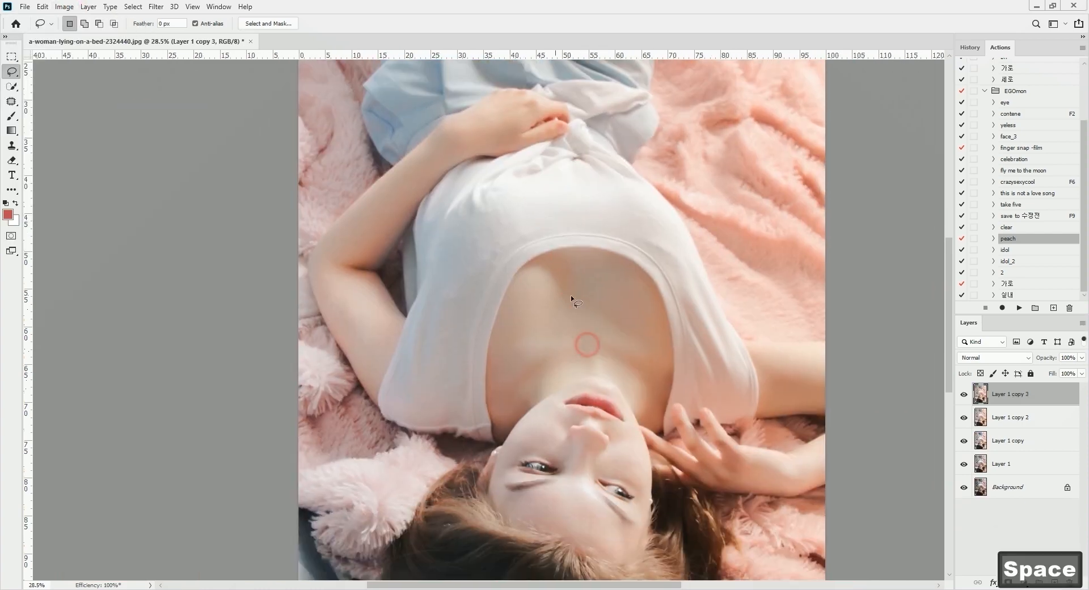
# Hide Layer 1, Layer 1 copy and Layer 1 copy 2, and compare Layer 1 copy 3 with the Background.
pyautogui.scroll(-3, 596, 309)
pyautogui.scroll(-2, 602, 318)
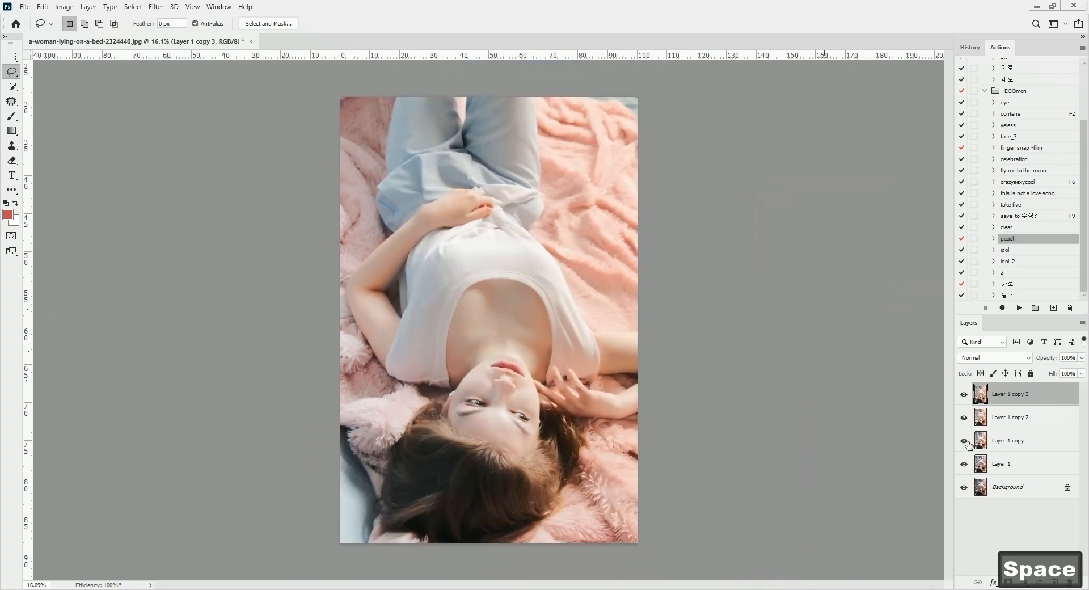
pyautogui.moveTo(964, 395); pyautogui.dragTo(965, 464)
pyautogui.click(964, 395)
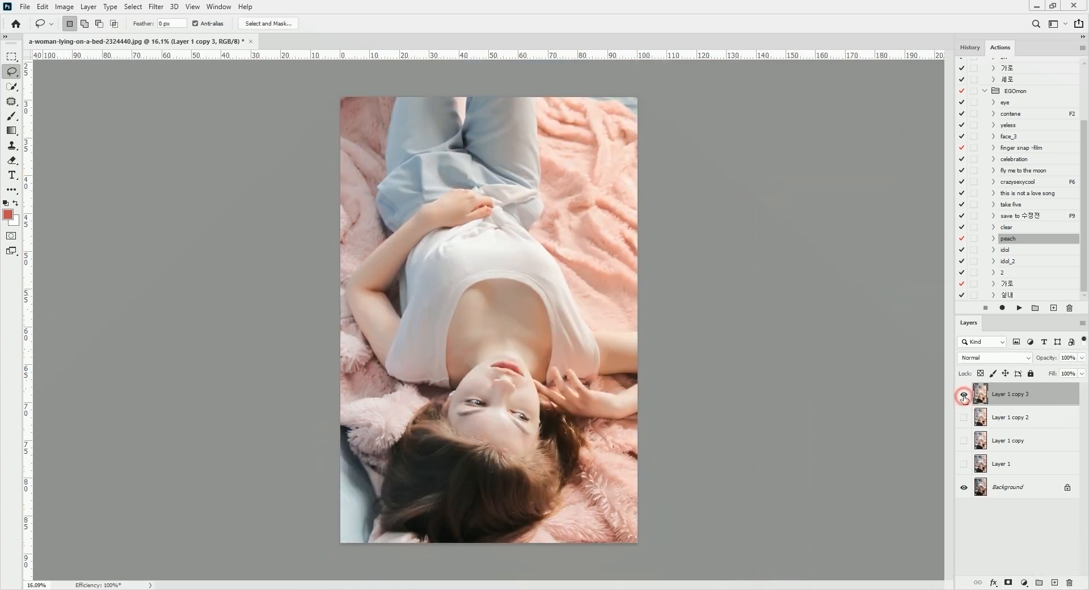
pyautogui.click(964, 395)
pyautogui.click(964, 395)
# Patch the uneven area on the white shirt beside the neckline, on the side of the bent arm, with the Patch tool.
pyautogui.scroll(3, 561, 394)
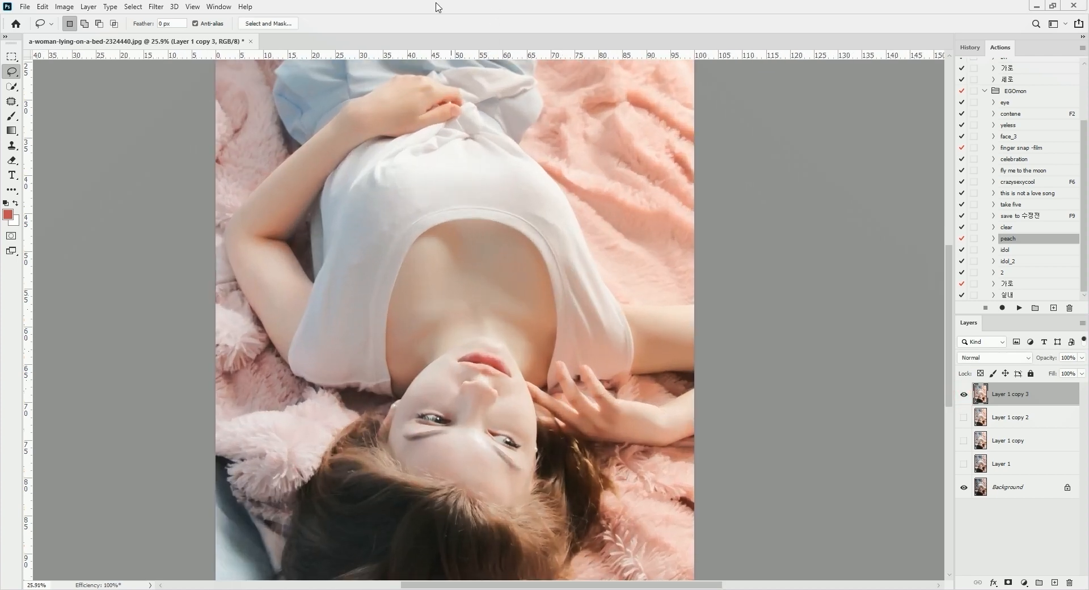
pyautogui.moveTo(393, 219)
pyautogui.mouseDown()
pyautogui.moveTo(434, 198)
pyautogui.moveTo(460, 242)
pyautogui.moveTo(442, 248)
pyautogui.moveTo(434, 271)
pyautogui.mouseUp()
pyautogui.press('j')
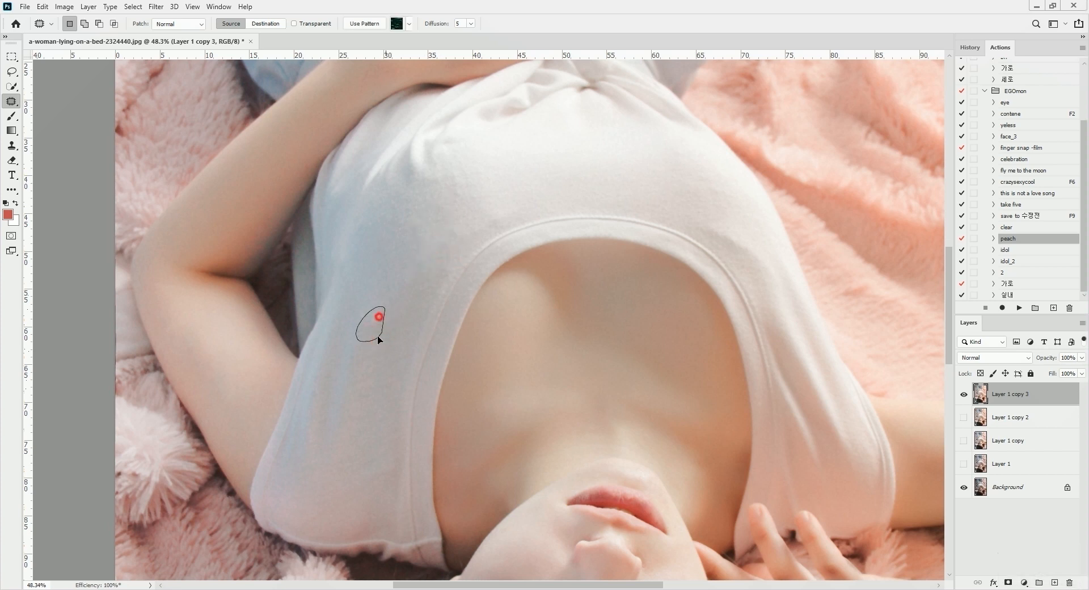
pyautogui.moveTo(379, 339); pyautogui.dragTo(383, 323)
pyautogui.moveTo(437, 252)
pyautogui.mouseDown()
pyautogui.moveTo(508, 199)
pyautogui.moveTo(480, 197)
pyautogui.moveTo(481, 187)
pyautogui.mouseUp()
pyautogui.press('space')
pyautogui.moveTo(503, 187); pyautogui.dragTo(433, 245)
# Patch the uneven fabric along the shirt's neckline on the side of the raised hand, and clear the selection.
pyautogui.moveTo(684, 326)
pyautogui.mouseDown()
pyautogui.moveTo(639, 295)
pyautogui.moveTo(670, 285)
pyautogui.moveTo(685, 313)
pyautogui.mouseUp()
pyautogui.moveTo(654, 290); pyautogui.dragTo(626, 259)
pyautogui.moveTo(633, 257)
pyautogui.mouseDown()
pyautogui.moveTo(655, 248)
pyautogui.moveTo(640, 249)
pyautogui.mouseUp()
pyautogui.moveTo(645, 254)
pyautogui.mouseDown()
pyautogui.moveTo(645, 289)
pyautogui.moveTo(637, 273)
pyautogui.mouseUp()
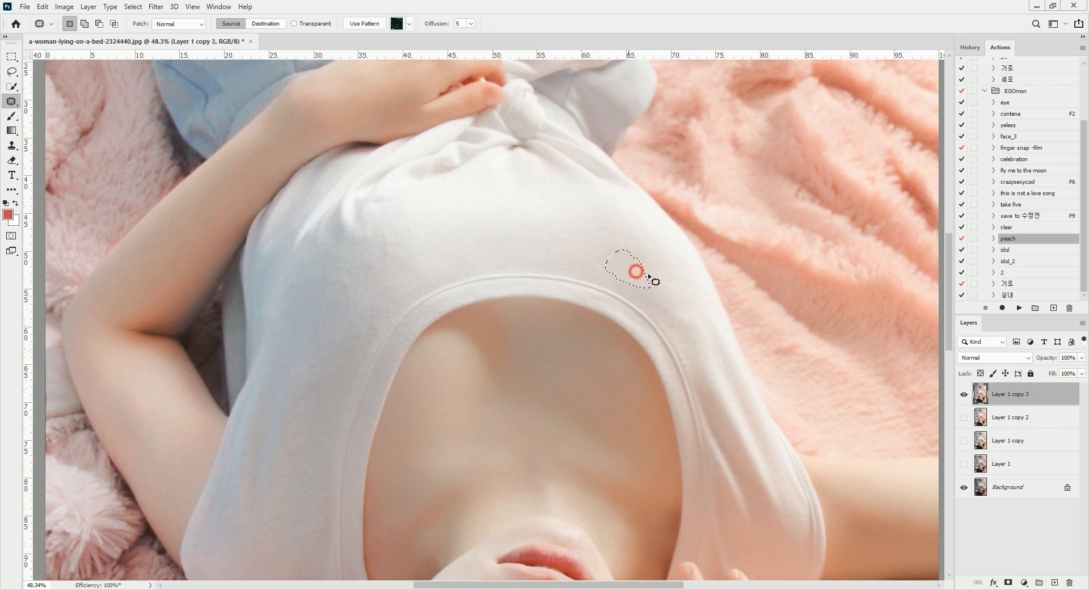
pyautogui.moveTo(686, 334); pyautogui.dragTo(639, 267)
pyautogui.hotkey('ctrl', 'd')
pyautogui.press('space')
pyautogui.moveTo(529, 276); pyautogui.dragTo(492, 60)
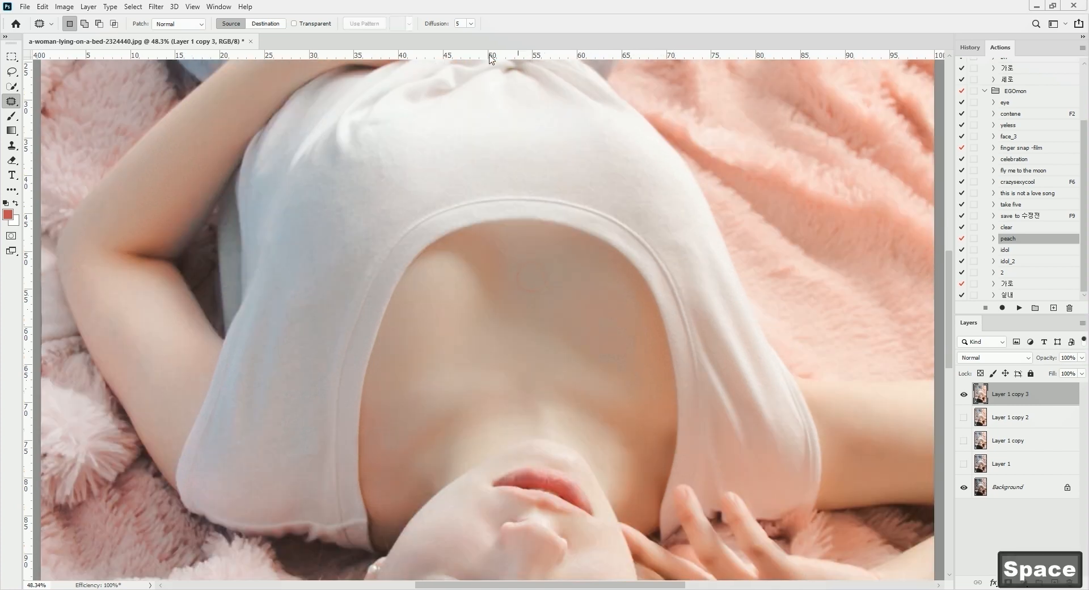
pyautogui.hotkey('ctrl', 'd')
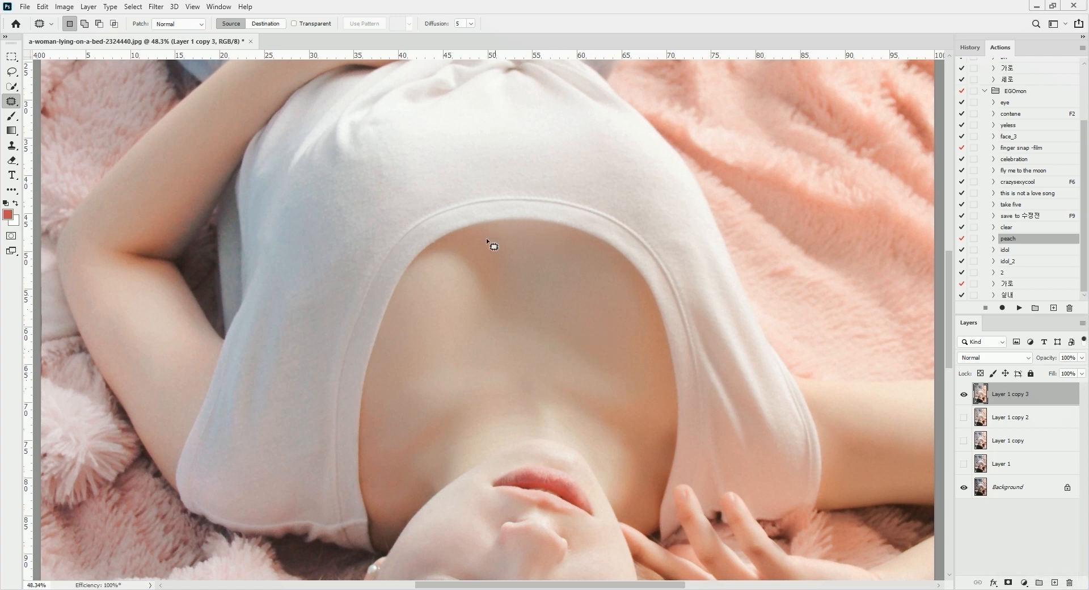
pyautogui.hotkey('ctrl', 'd')
# Paint a diagonal band across the chest in Quick Mask with a 250 px brush at 100% opacity, and convert it to a selection.
pyautogui.press('q')
pyautogui.press('b')
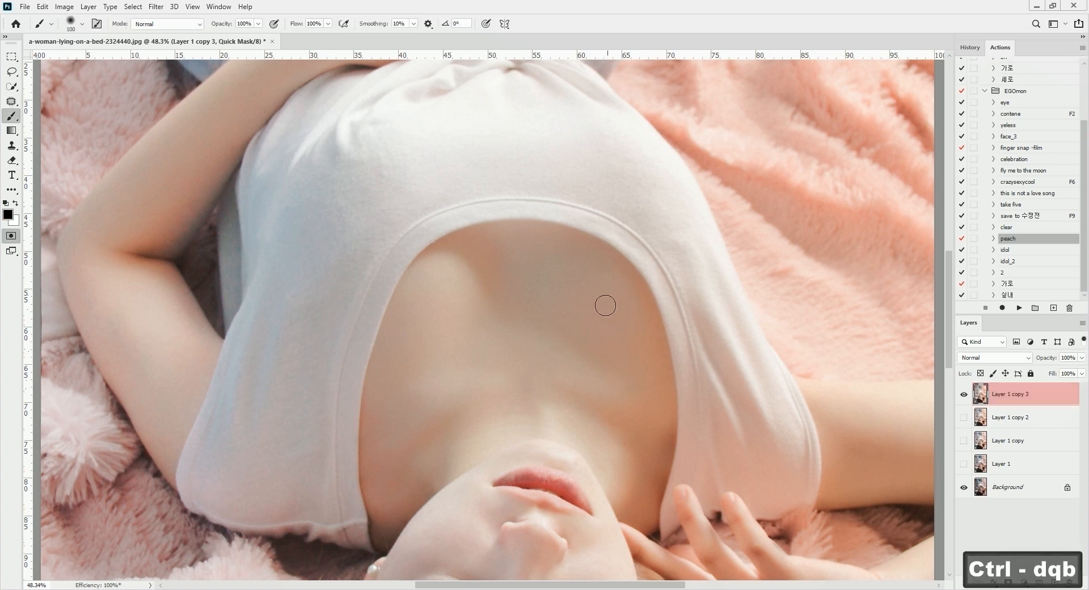
pyautogui.press('0')
pyautogui.press(']')
pyautogui.press(']')
pyautogui.press(']')
pyautogui.press(']')
pyautogui.press(']')
pyautogui.press(']')
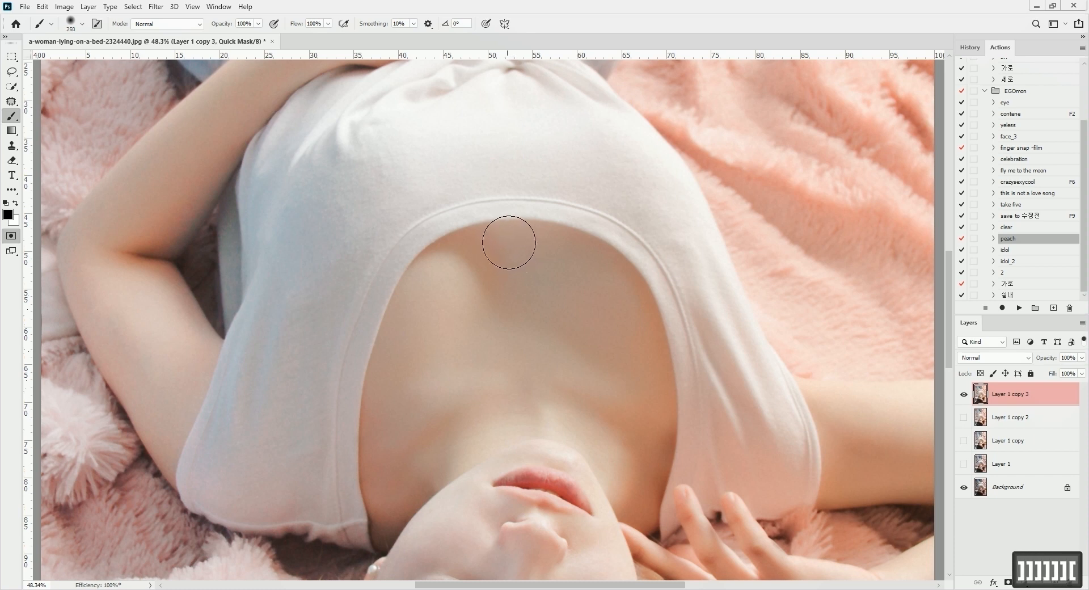
pyautogui.moveTo(507, 234)
pyautogui.mouseDown()
pyautogui.moveTo(520, 276)
pyautogui.moveTo(570, 336)
pyautogui.moveTo(652, 370)
pyautogui.mouseUp()
pyautogui.press('q')
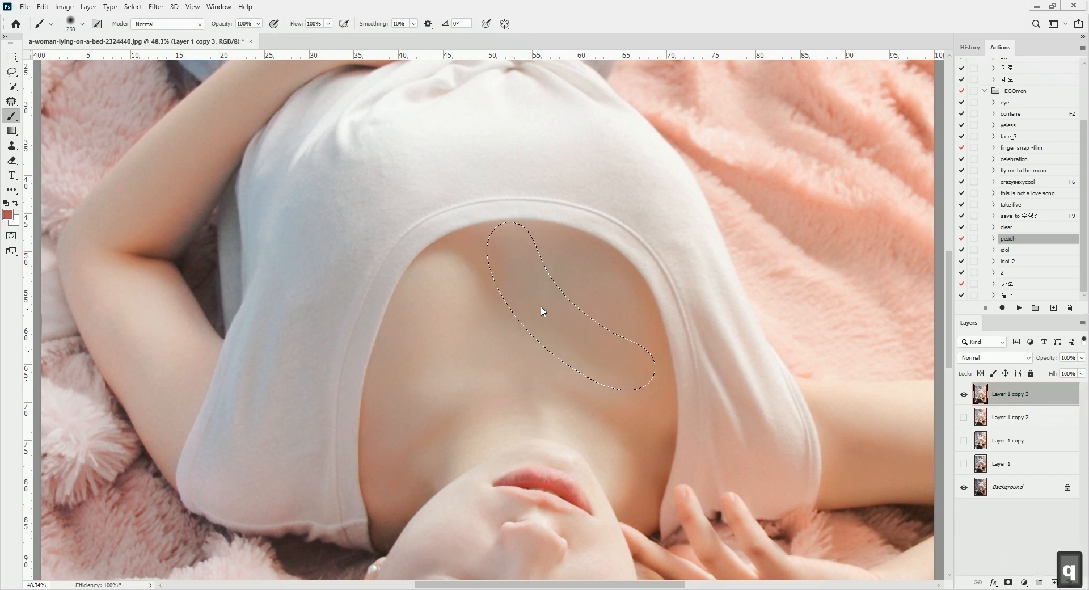
# Feather the chest selection and darken it slightly with a Curves point at input 139, output 133.
pyautogui.hotkey('shift', 'F6')
pyautogui.write('5')
pyautogui.press('Return')
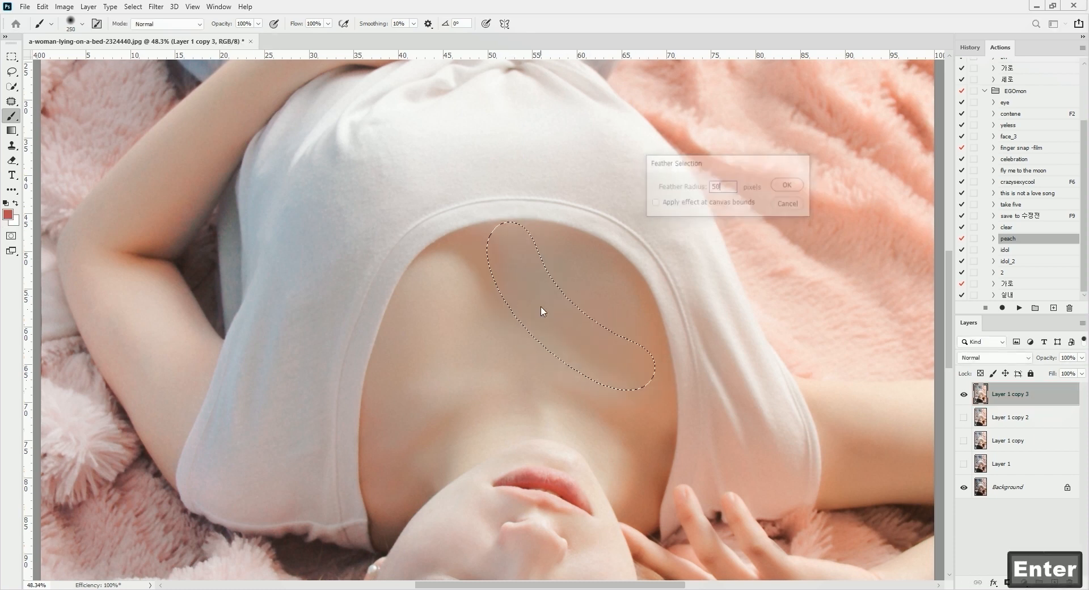
pyautogui.hotkey('ctrl', 'm')
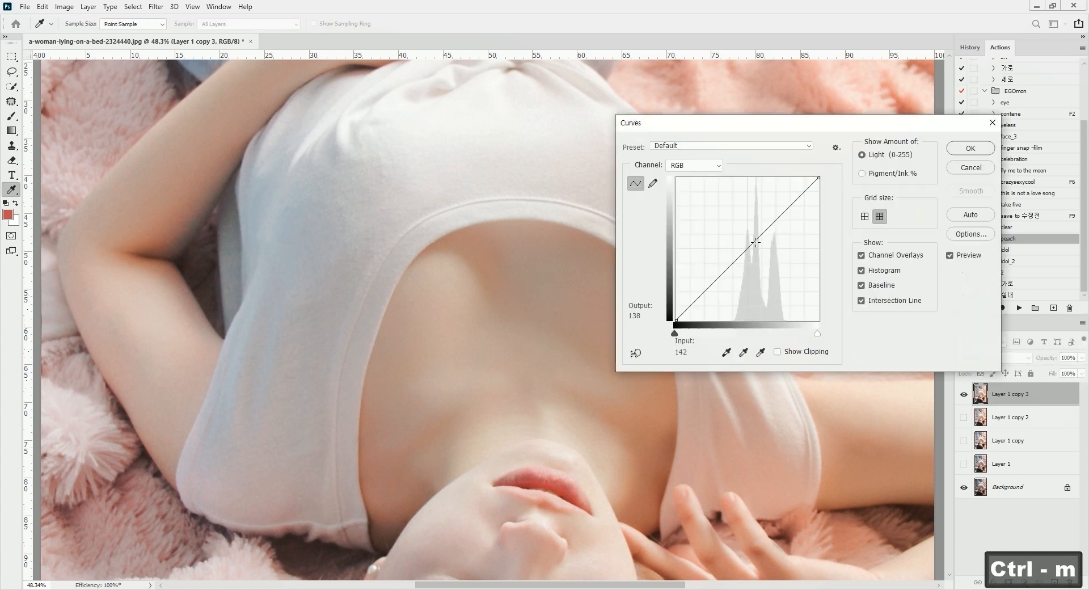
pyautogui.moveTo(757, 240); pyautogui.dragTo(753, 246)
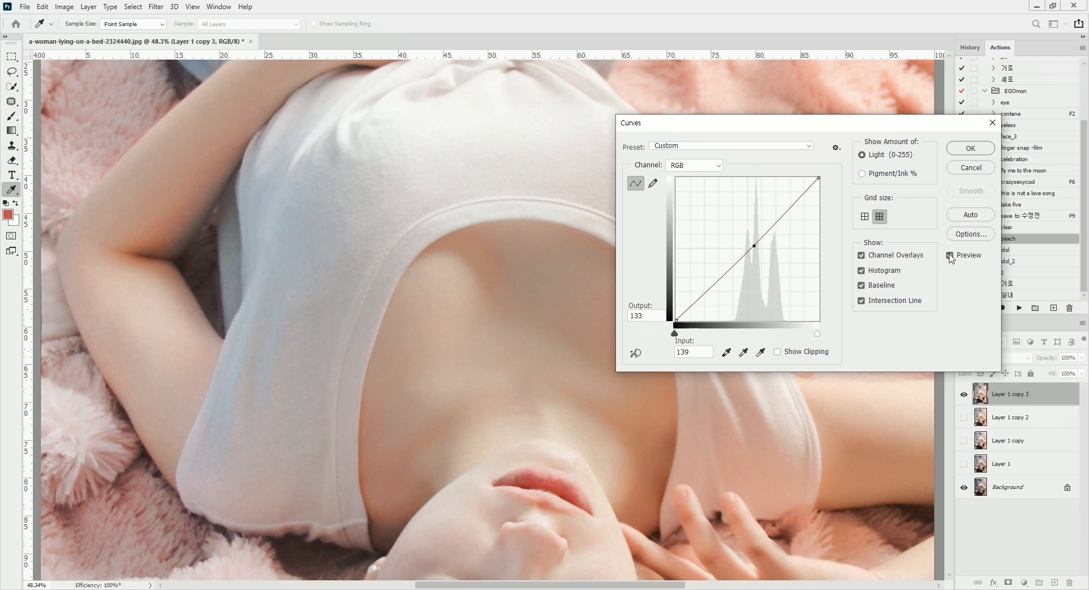
pyautogui.click(951, 255)
pyautogui.click(977, 147)
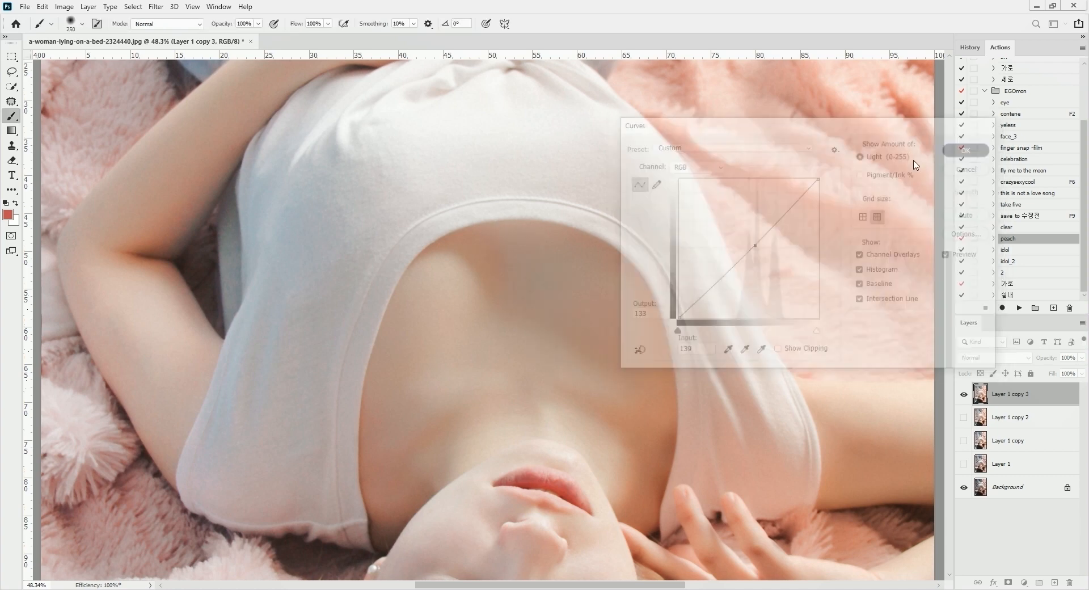
pyautogui.hotkey('ctrl', 'space')
pyautogui.moveTo(571, 277); pyautogui.dragTo(544, 190)
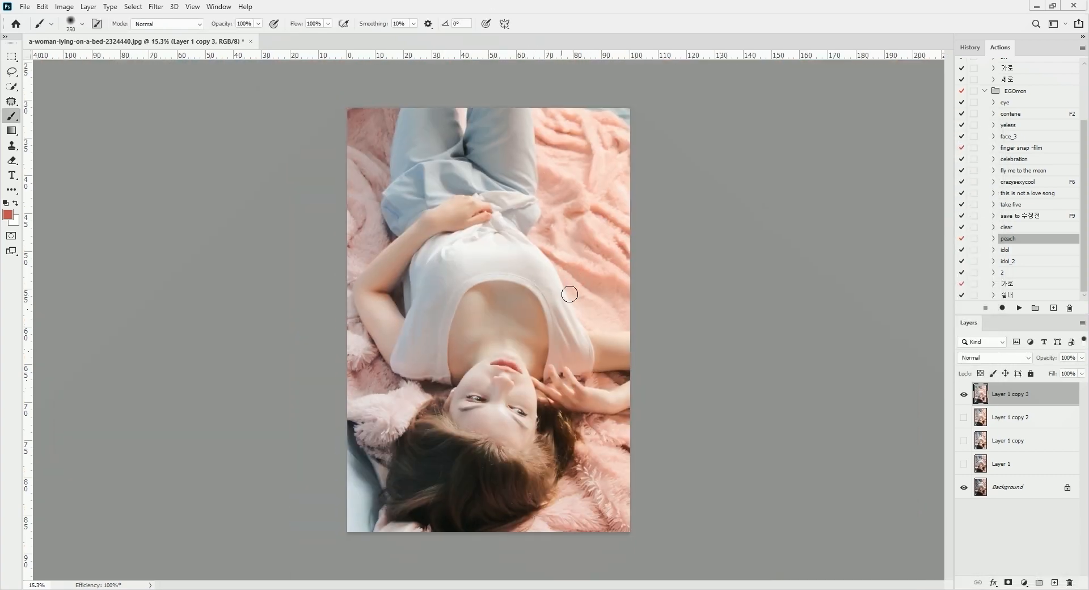
# Revert the image history to before the chest mask was painted, and leave Quick Mask.
pyautogui.click(970, 47)
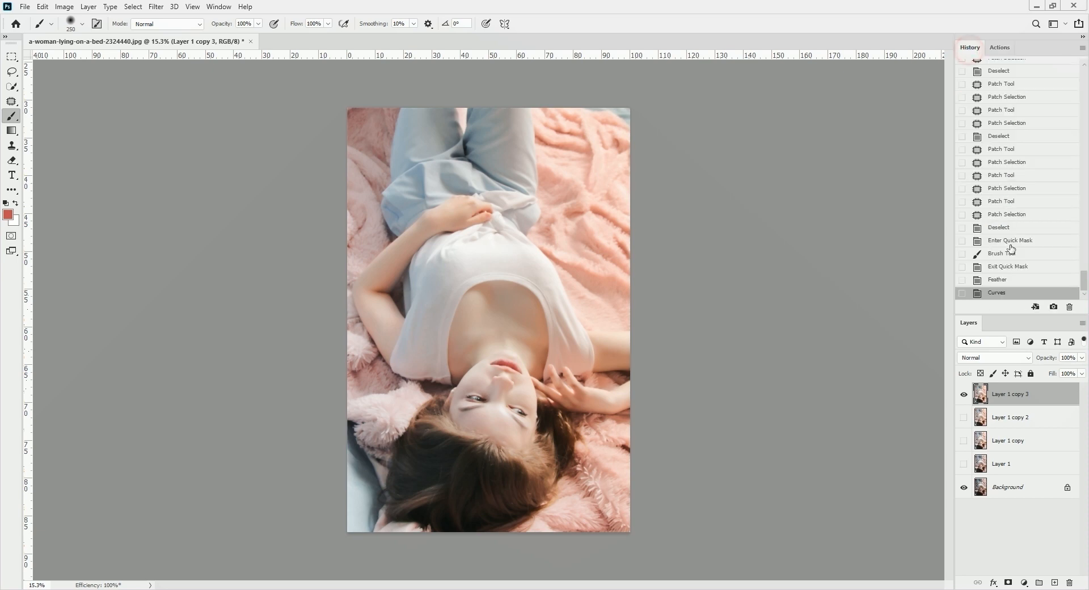
pyautogui.click(1011, 238)
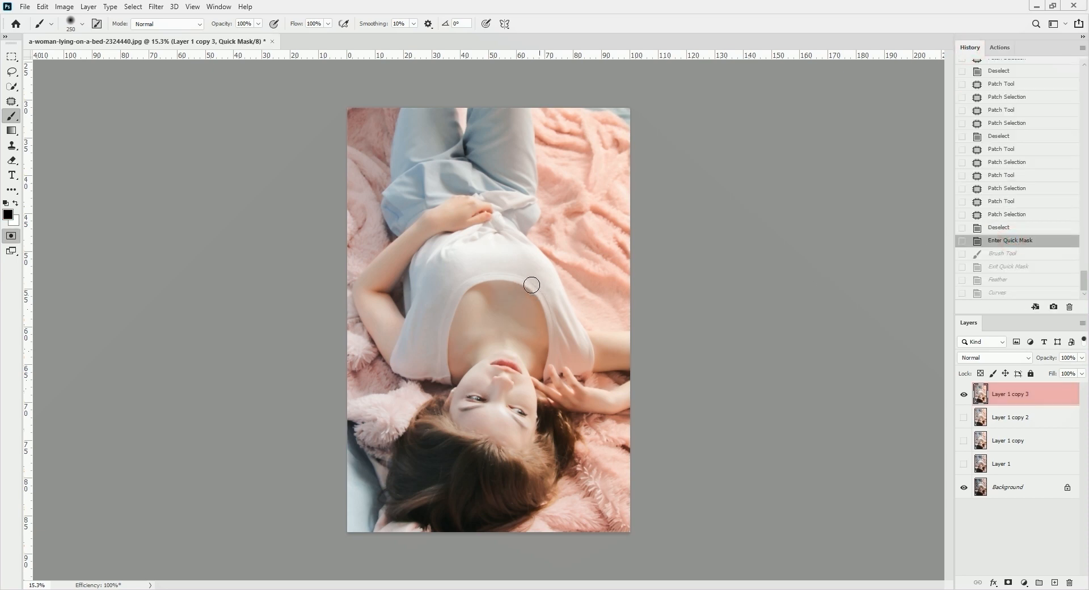
pyautogui.hotkey('ctrl', 'space')
pyautogui.moveTo(467, 341); pyautogui.dragTo(477, 339)
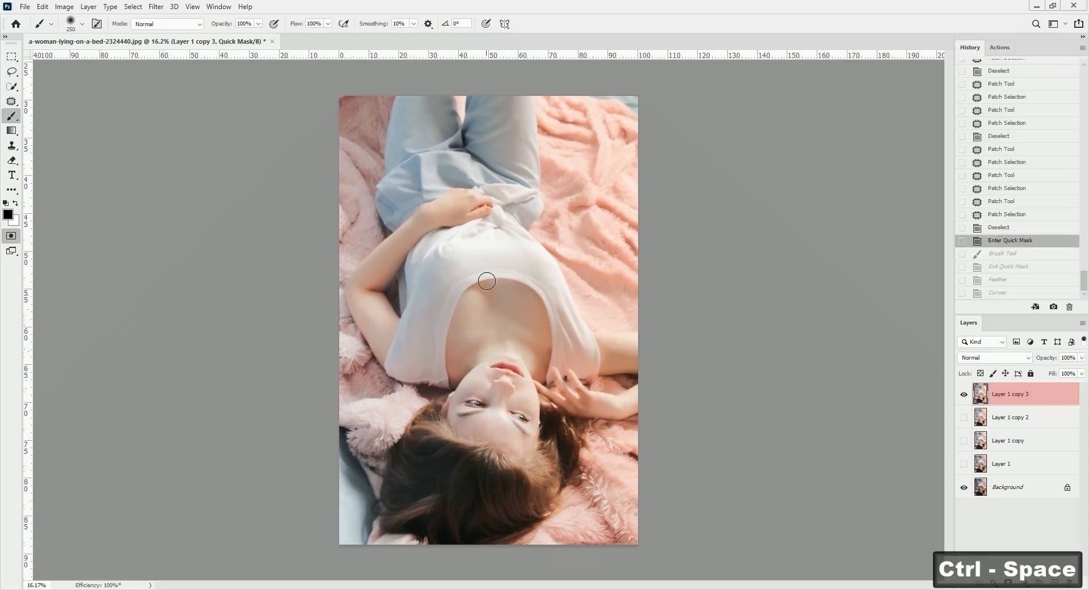
pyautogui.press('q')
pyautogui.press('l')
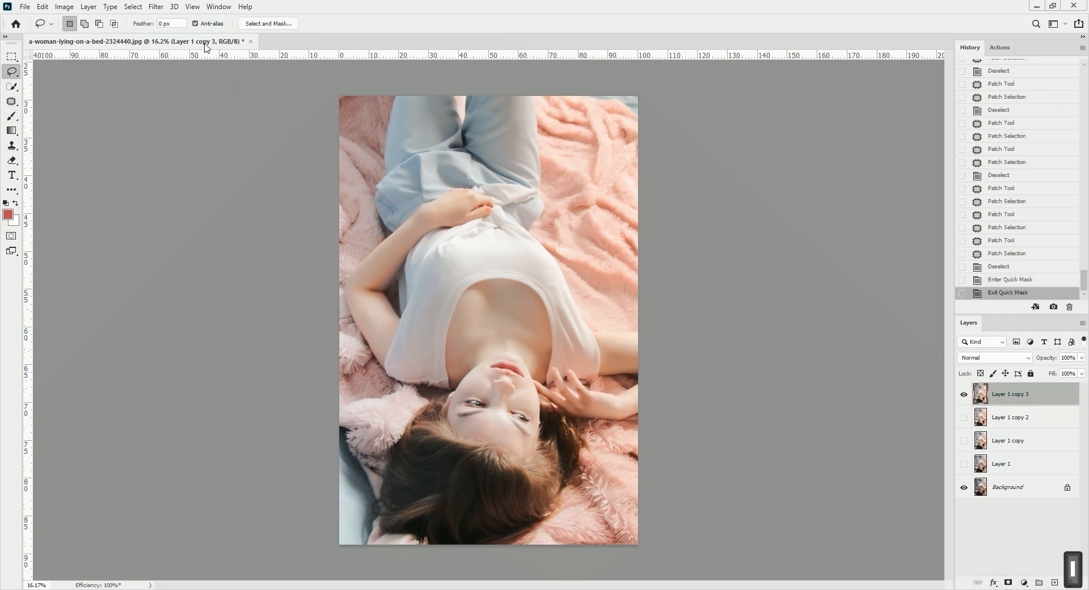
# Float the document window and duplicate the image with all its layers as "a-woman-lying-on-a-bed-2324440 copy".
pyautogui.moveTo(208, 41); pyautogui.dragTo(402, 80)
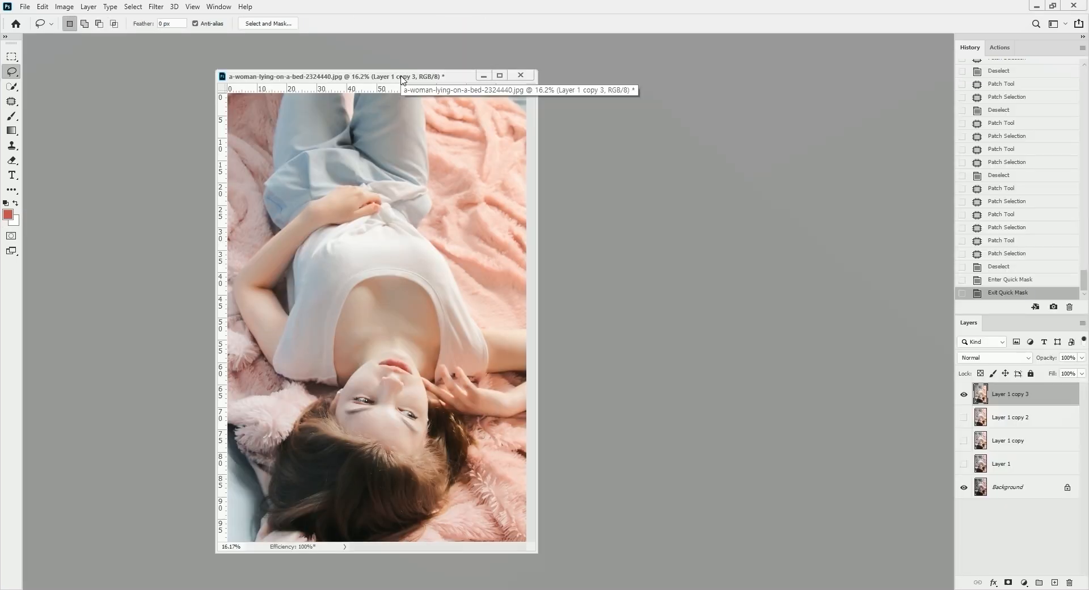
pyautogui.rightClick(402, 80)
pyautogui.click(366, 84)
pyautogui.click(634, 186)
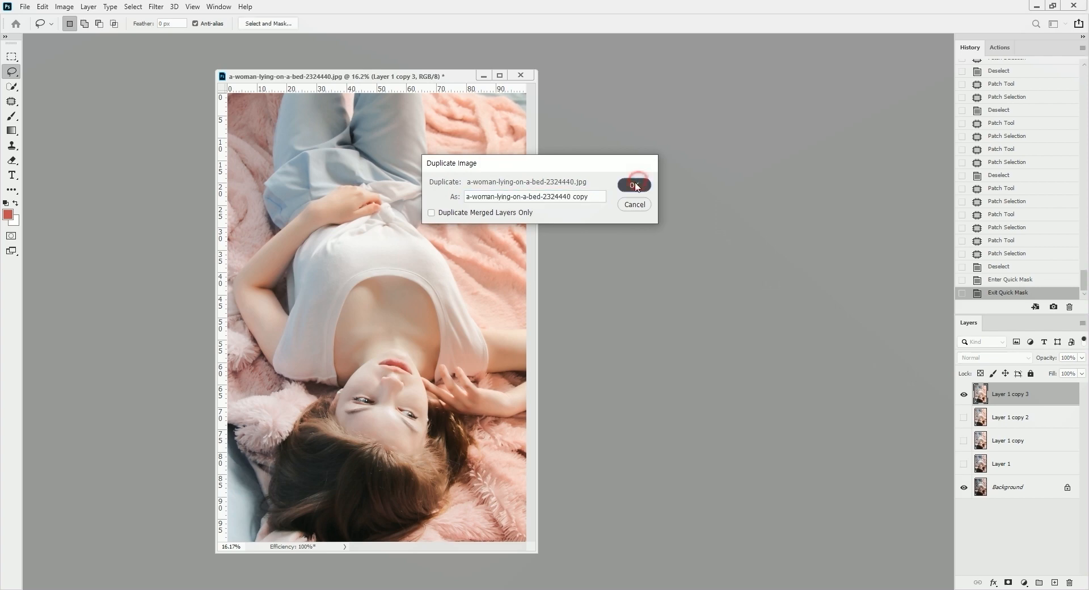
# Tile the original and the copy side by side at matching zoom, and hide Layer 1 copy 3 in the original.
pyautogui.hotkey('ctrl', '.')
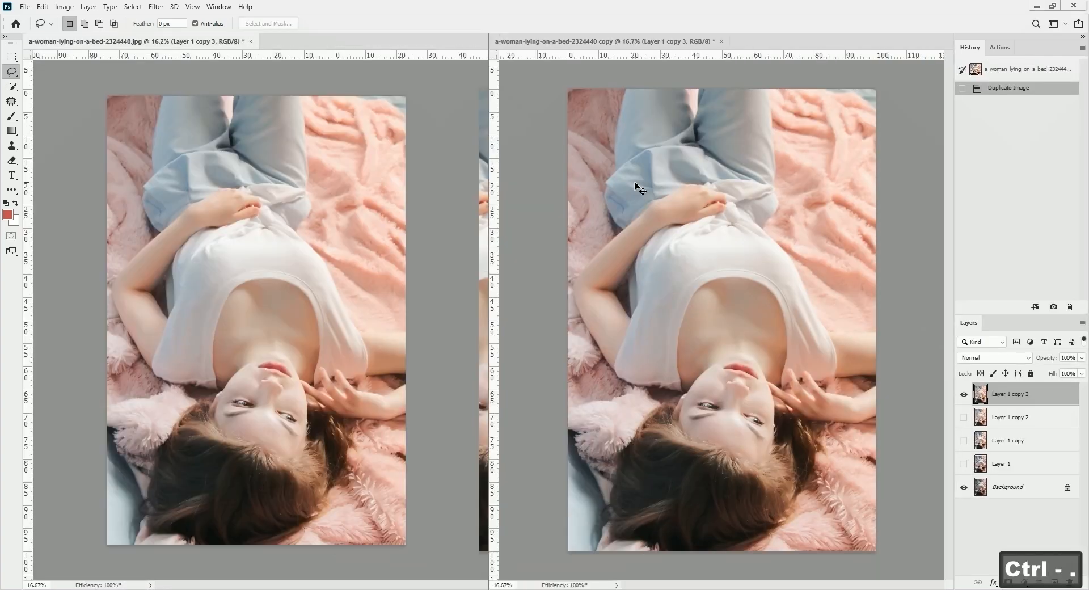
pyautogui.hotkey('ctrl', '/')
pyautogui.click(193, 309)
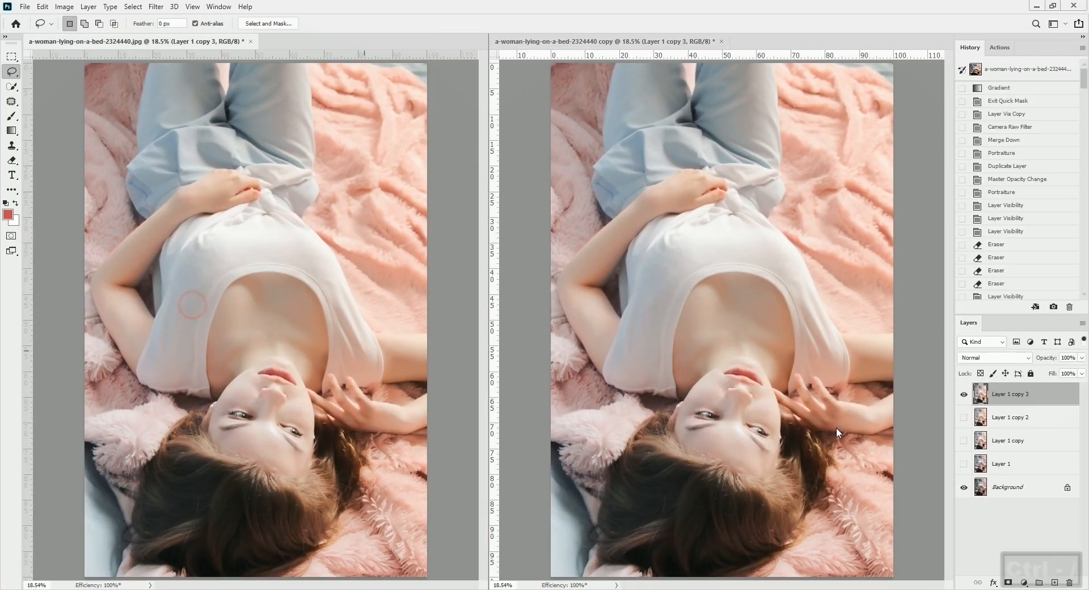
pyautogui.click(964, 394)
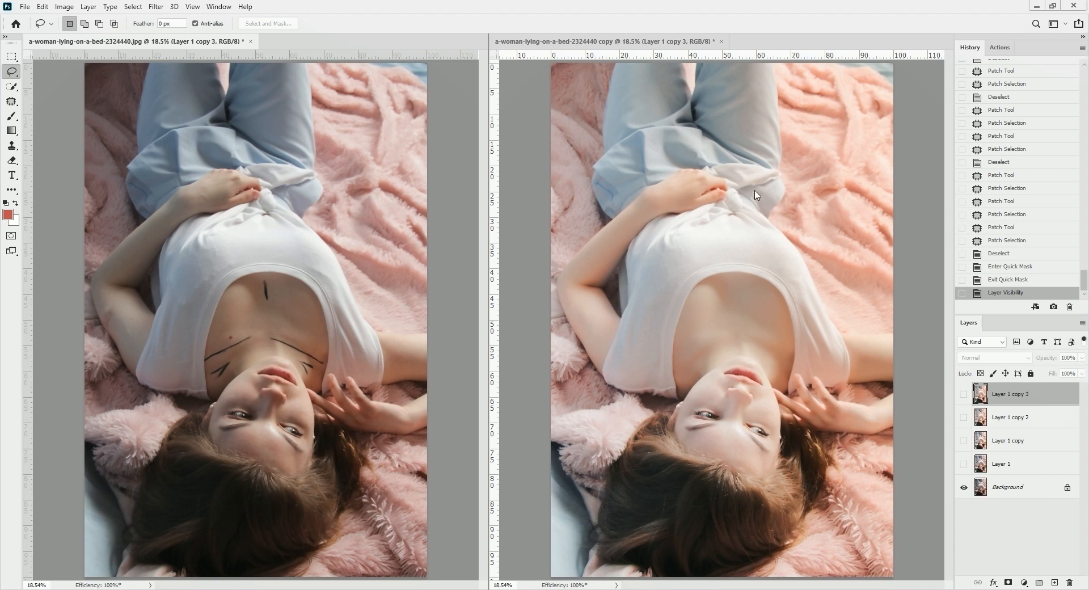
# Brighten Layer 1 copy 3 in the duplicate with a Curves point at input 122, output 130.
pyautogui.click(704, 333)
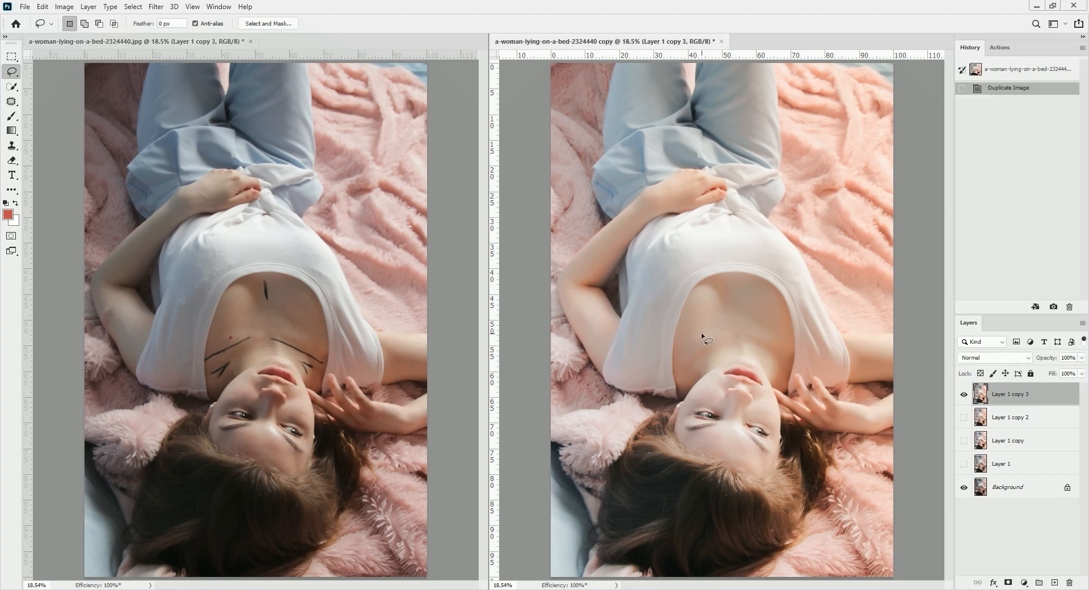
pyautogui.hotkey('ctrl', 'm')
pyautogui.moveTo(793, 129); pyautogui.dragTo(500, 48)
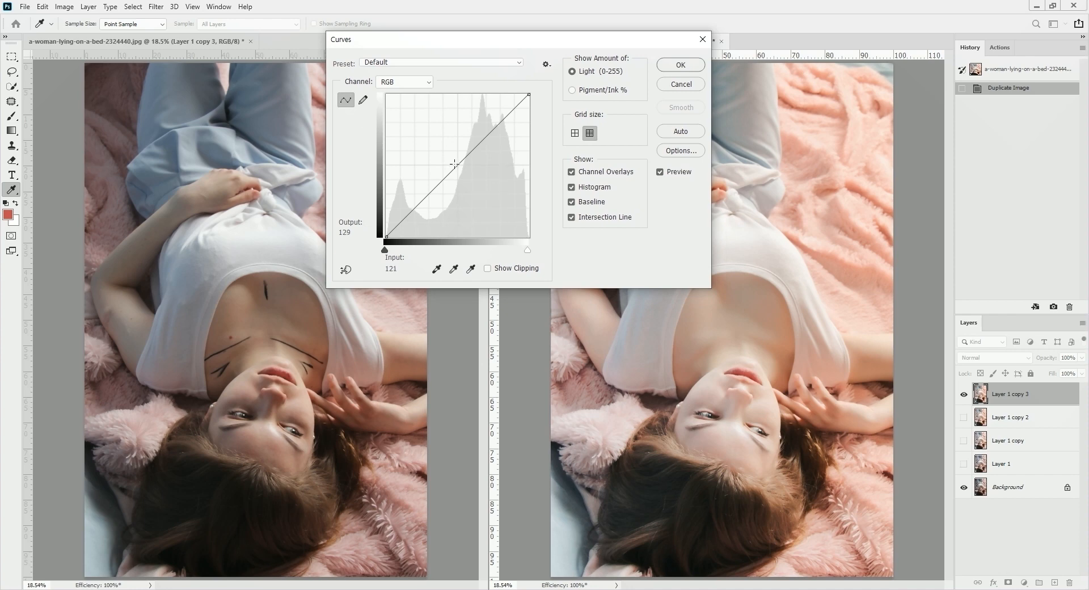
pyautogui.click(455, 164)
pyautogui.click(671, 66)
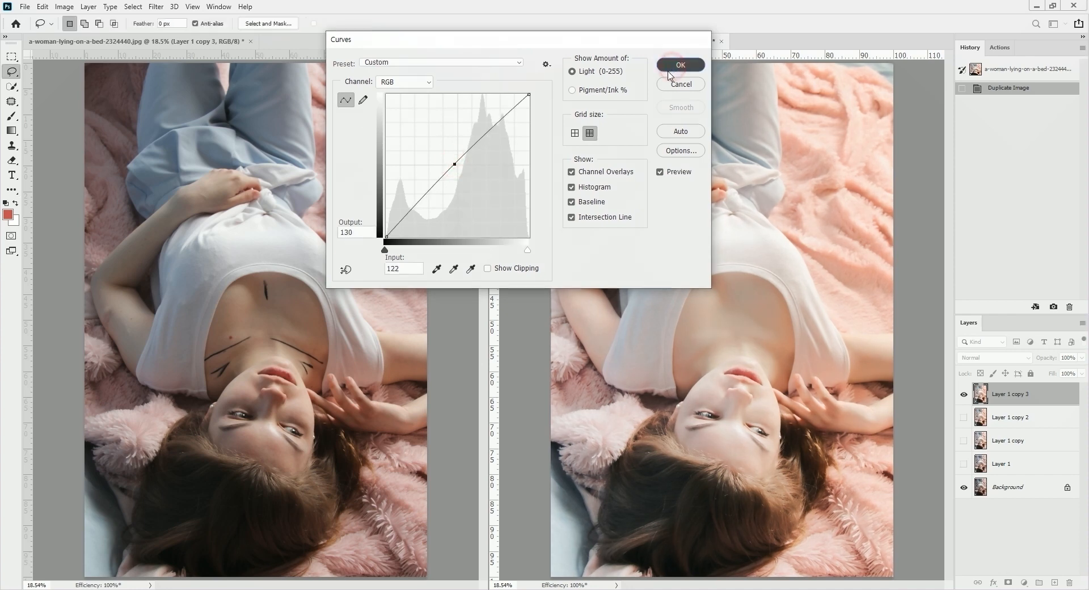